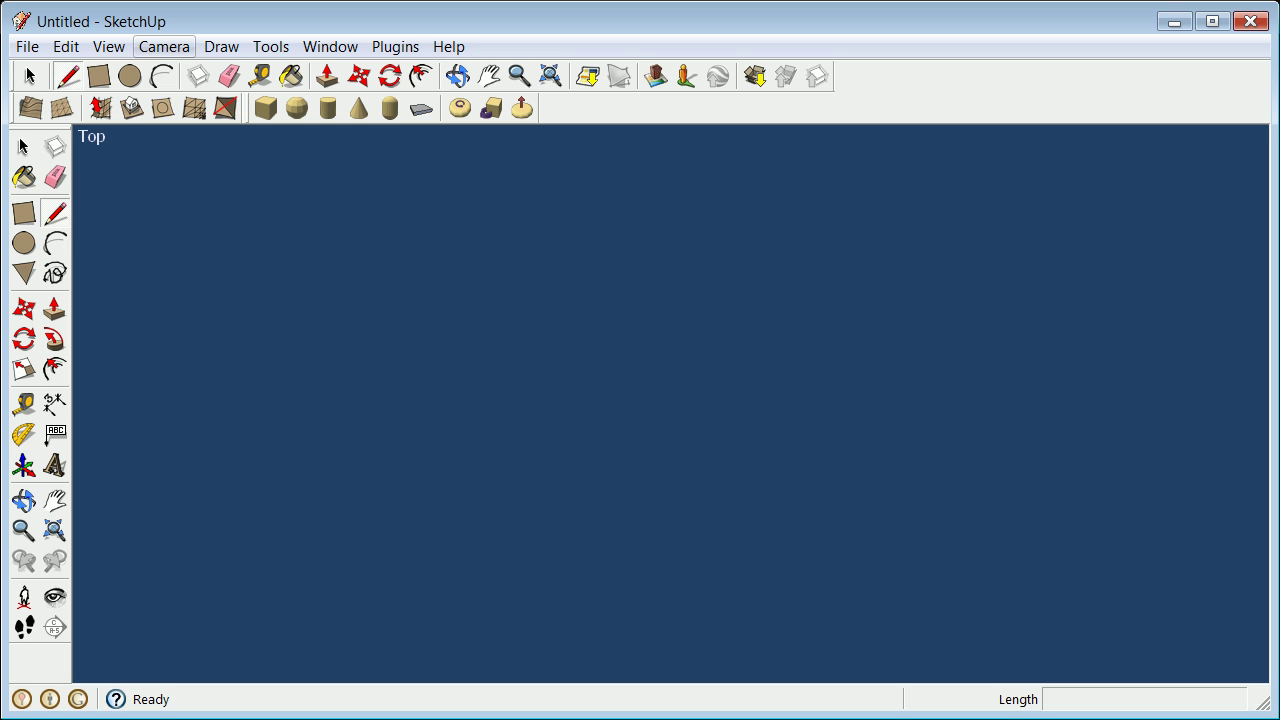
Hide the Sketchy Solids toolbar and the terrain tools toolbar.
left_click(108, 46)
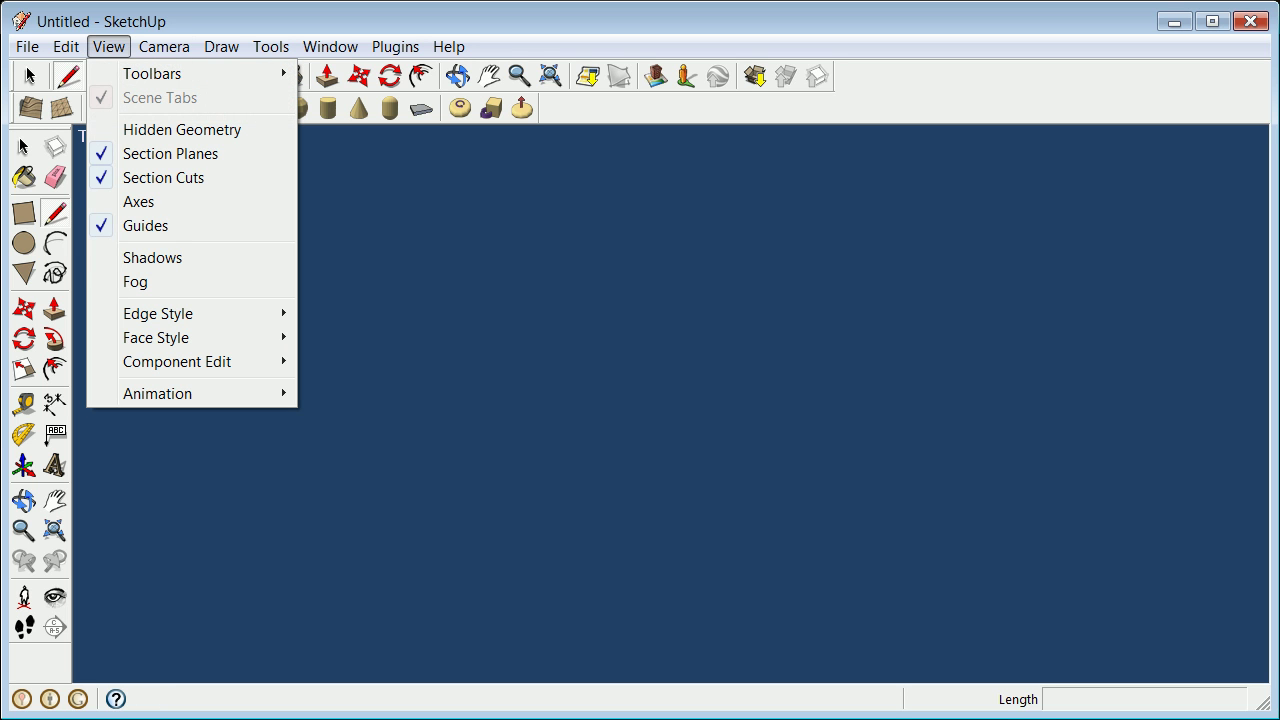
mouse_move(152, 73)
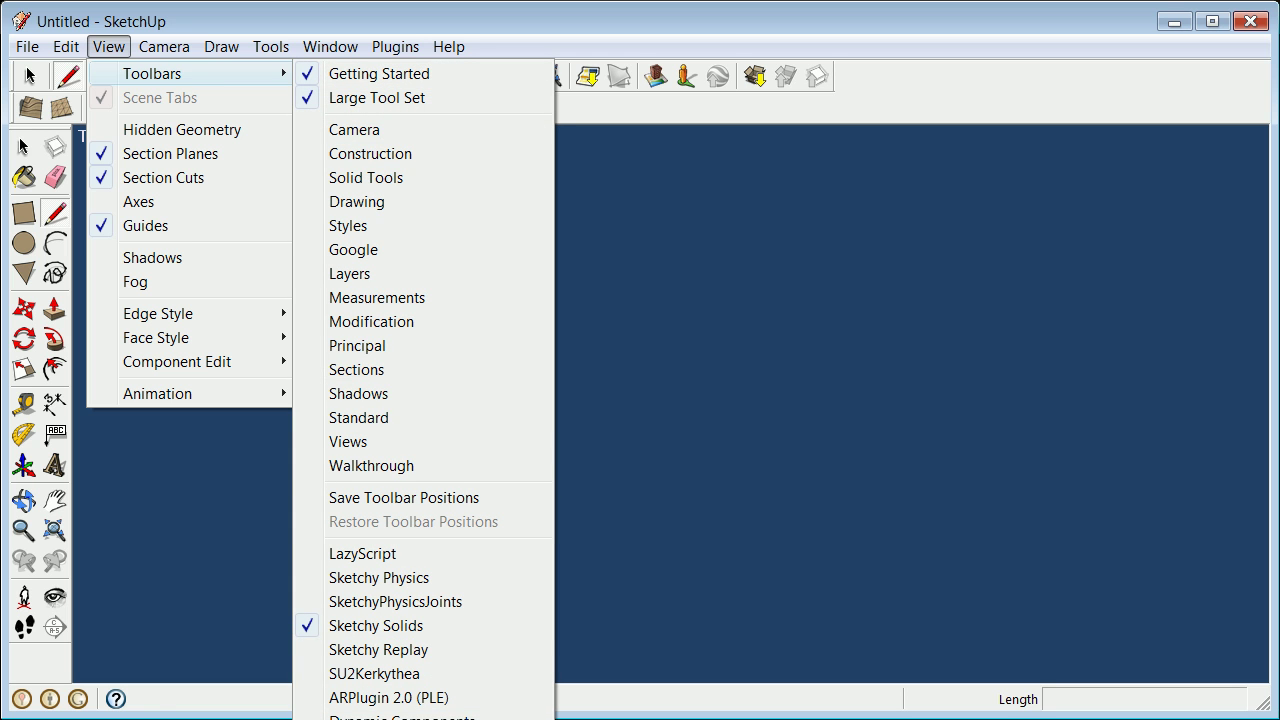
left_click(376, 625)
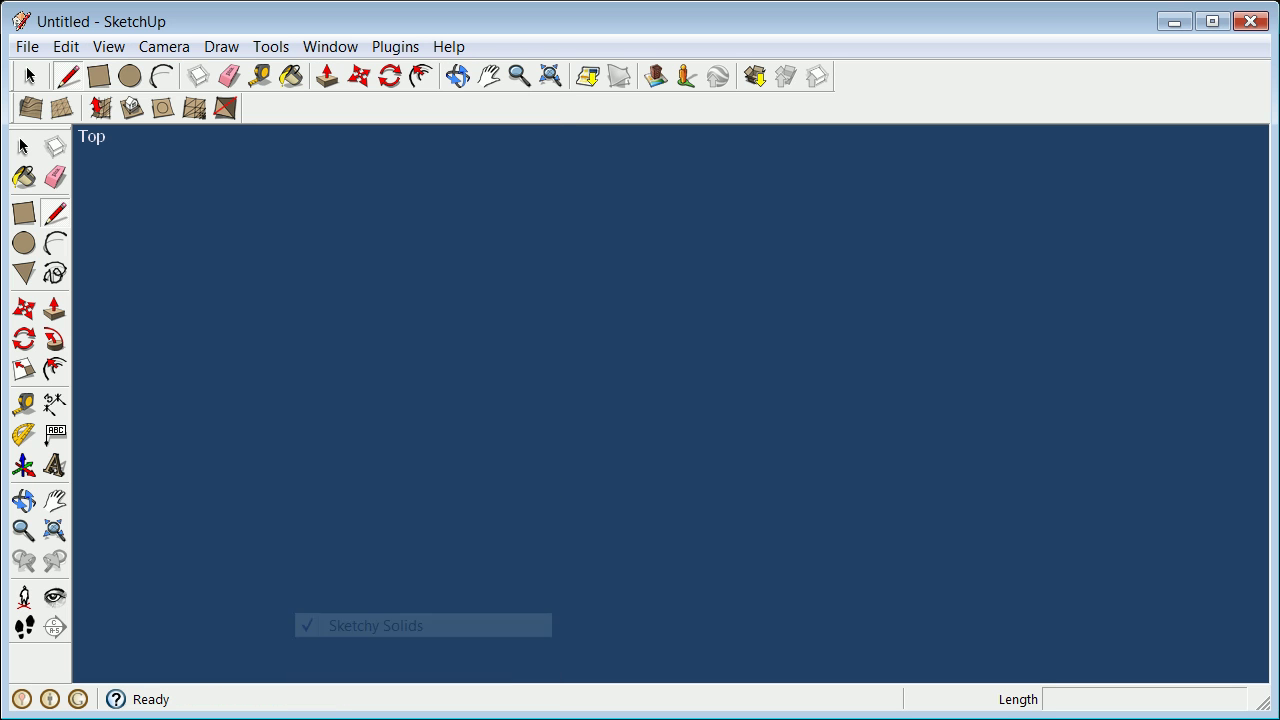
key("alt+v")
key("Down")
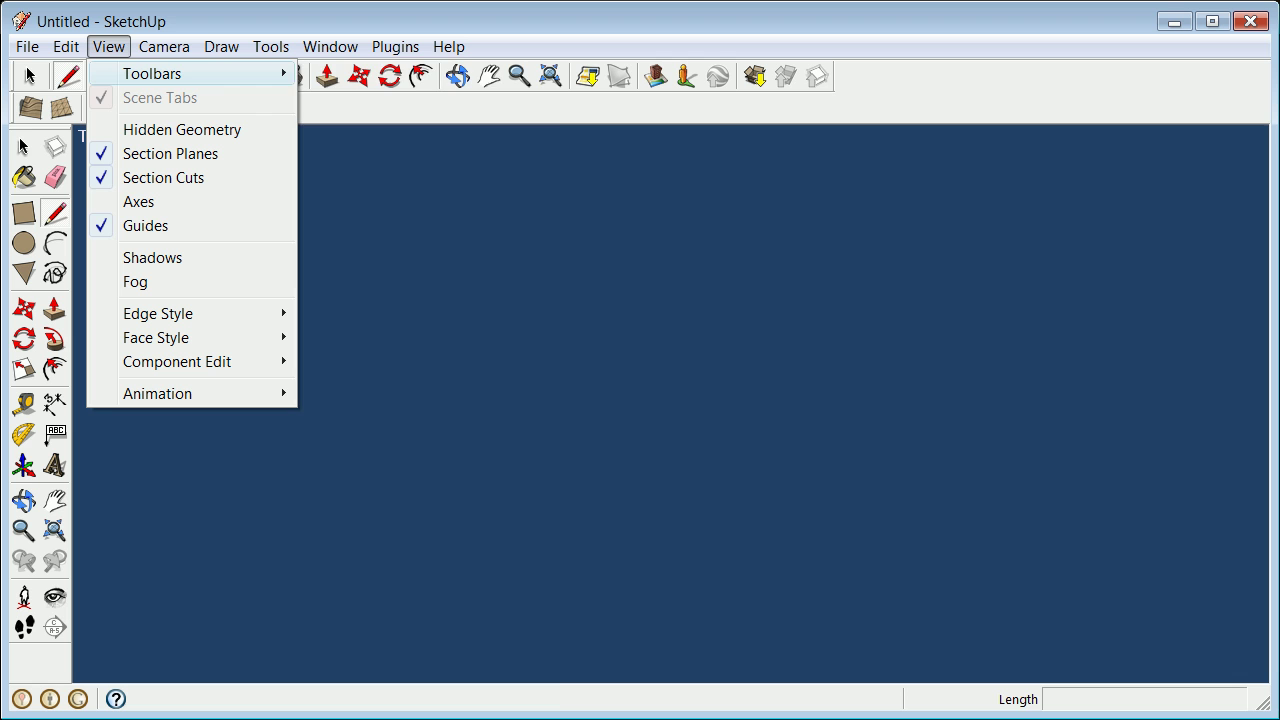
key("Right")
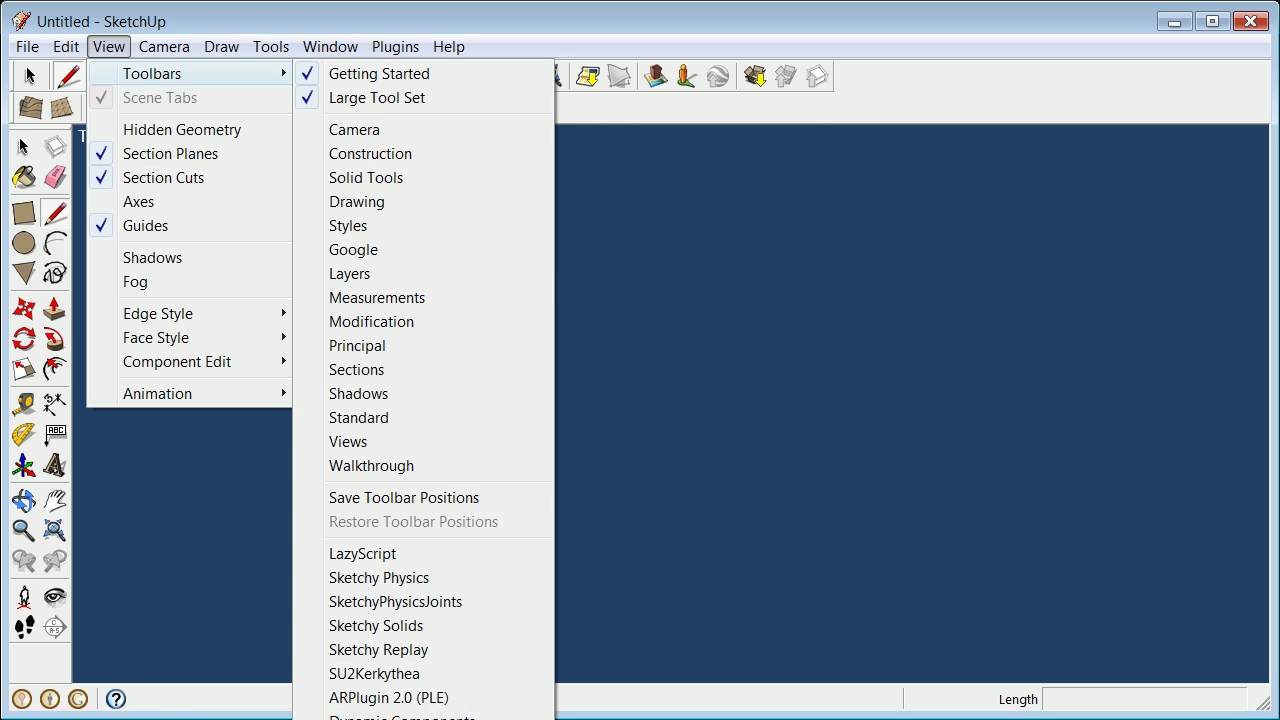
key("Return")
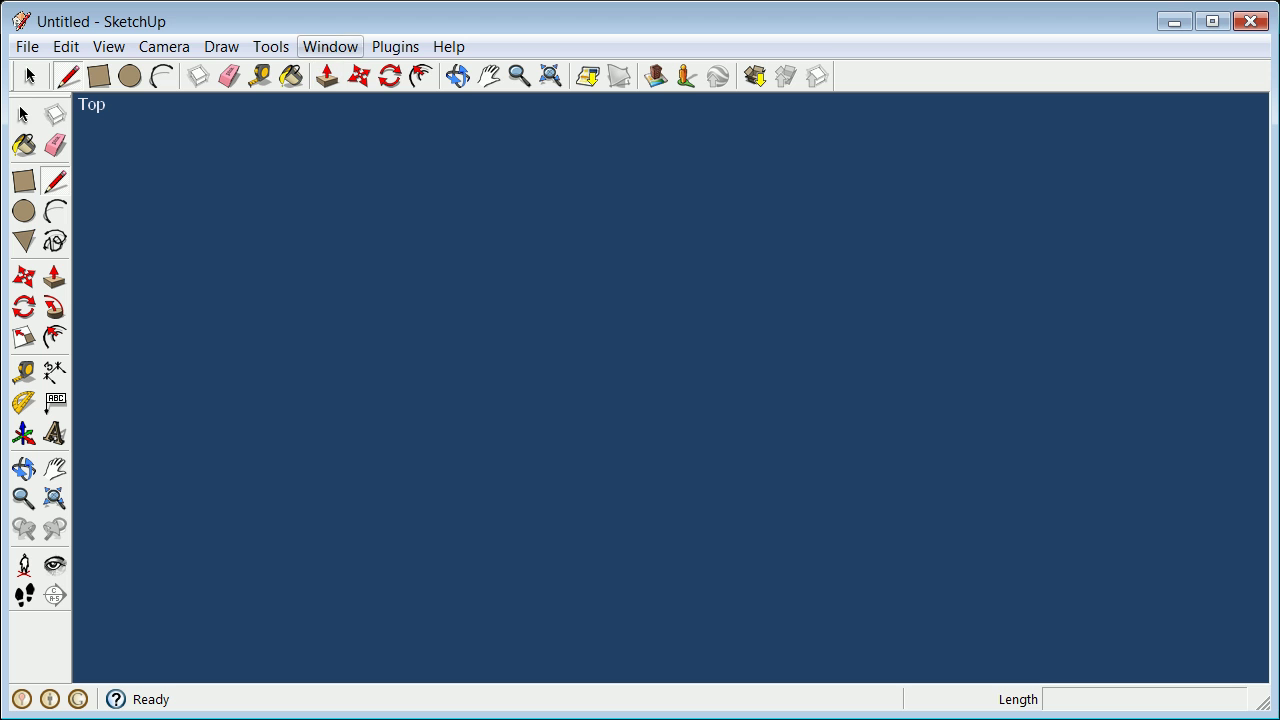
Set the model's length units to decimal inches.
left_click(395, 46)
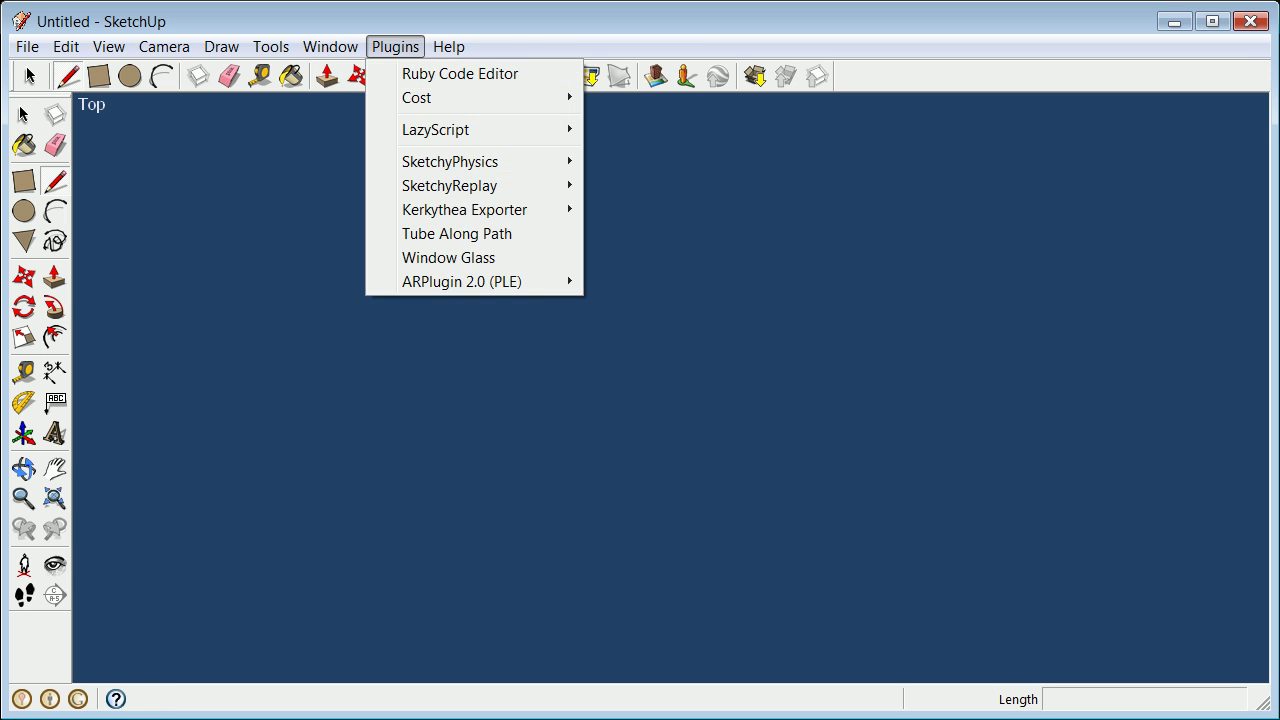
mouse_move(330, 46)
left_click(369, 73)
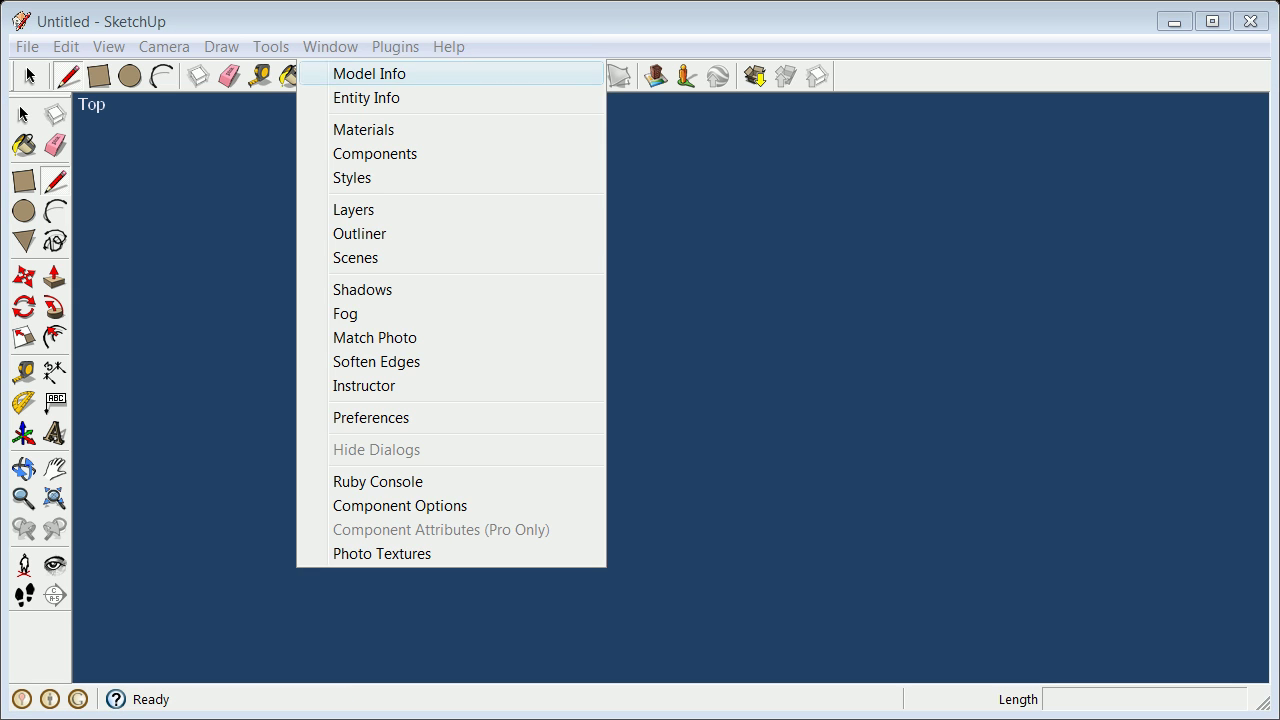
left_click(384, 238)
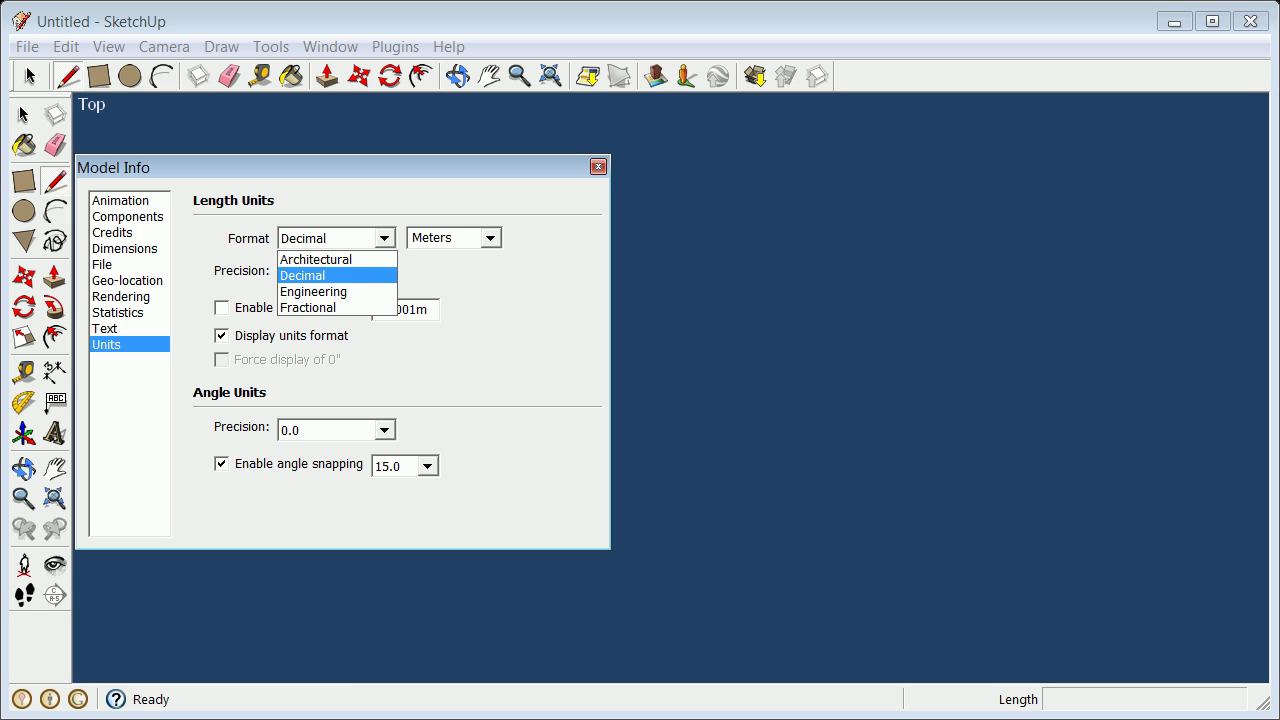
left_click(326, 274)
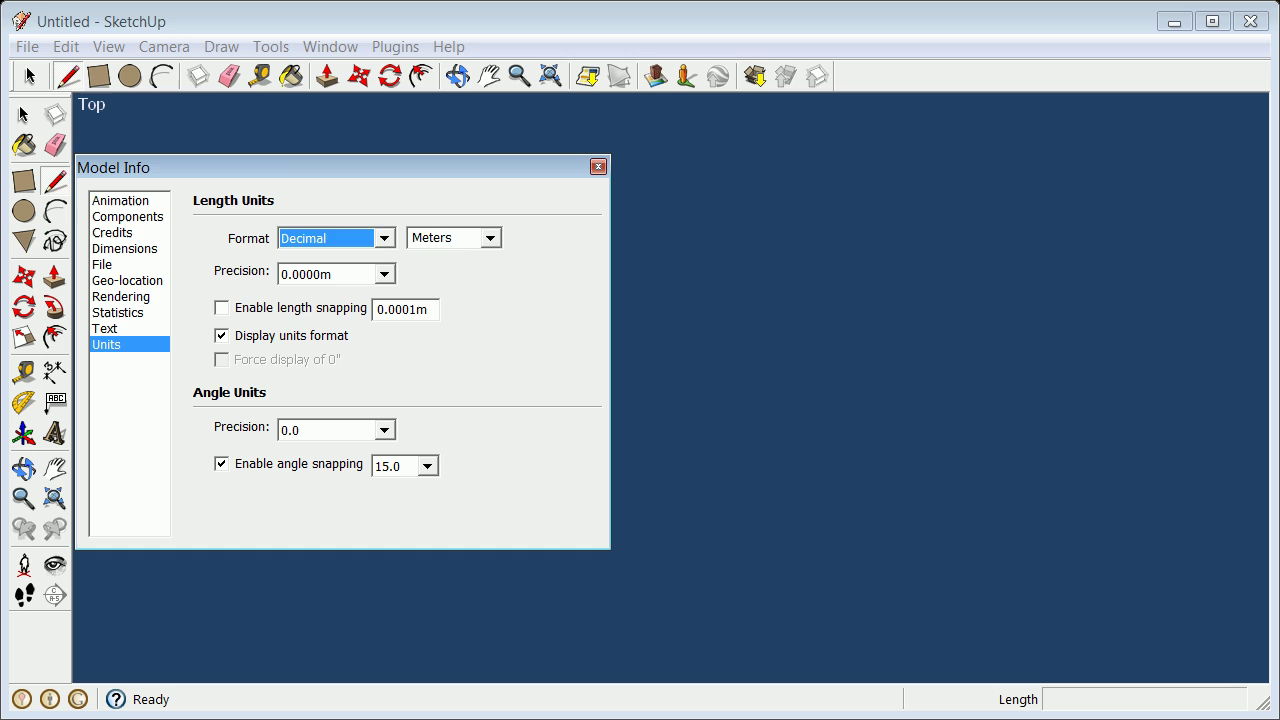
left_click(490, 238)
left_click(440, 258)
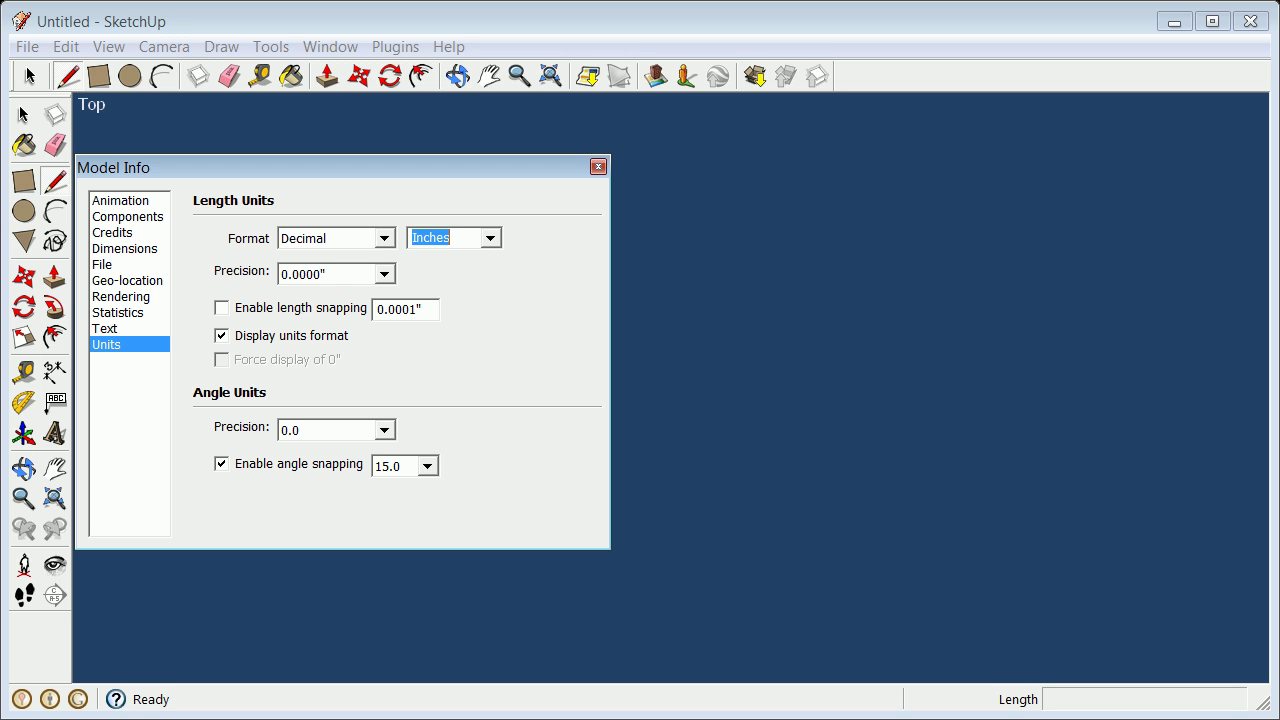
left_click(598, 166)
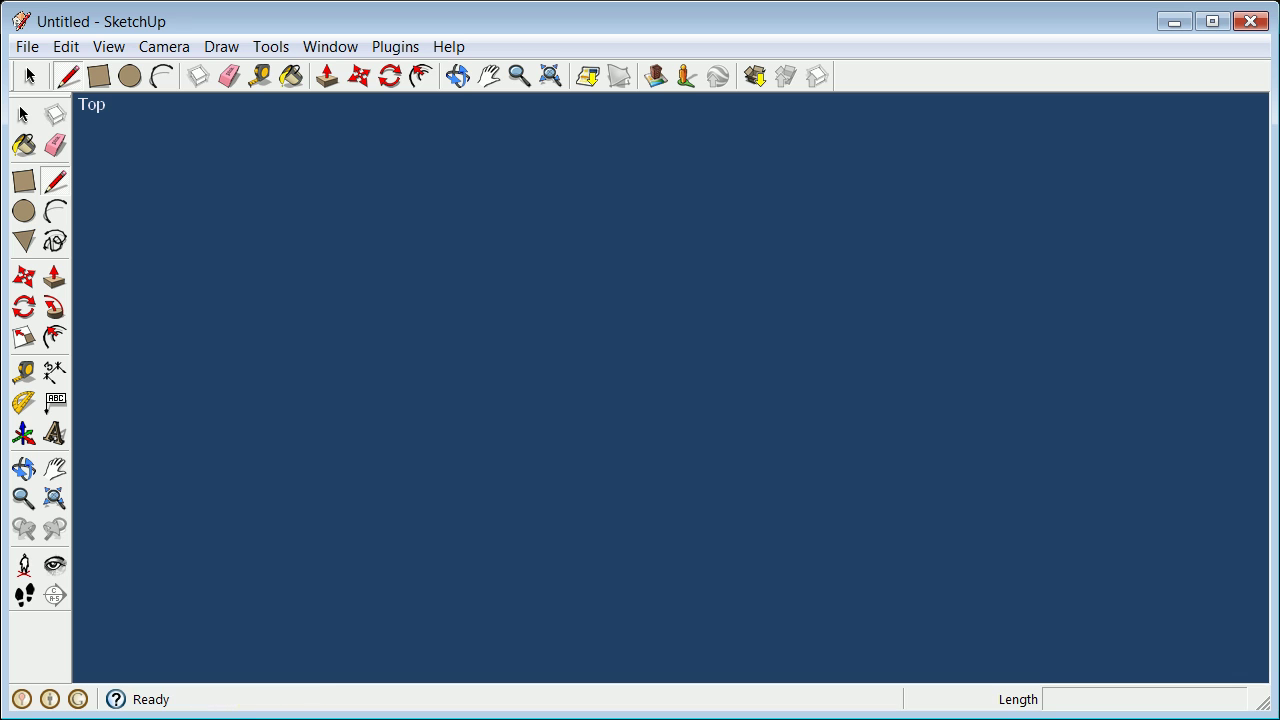
Draw a 1" line along the red axis.
left_click(281, 341)
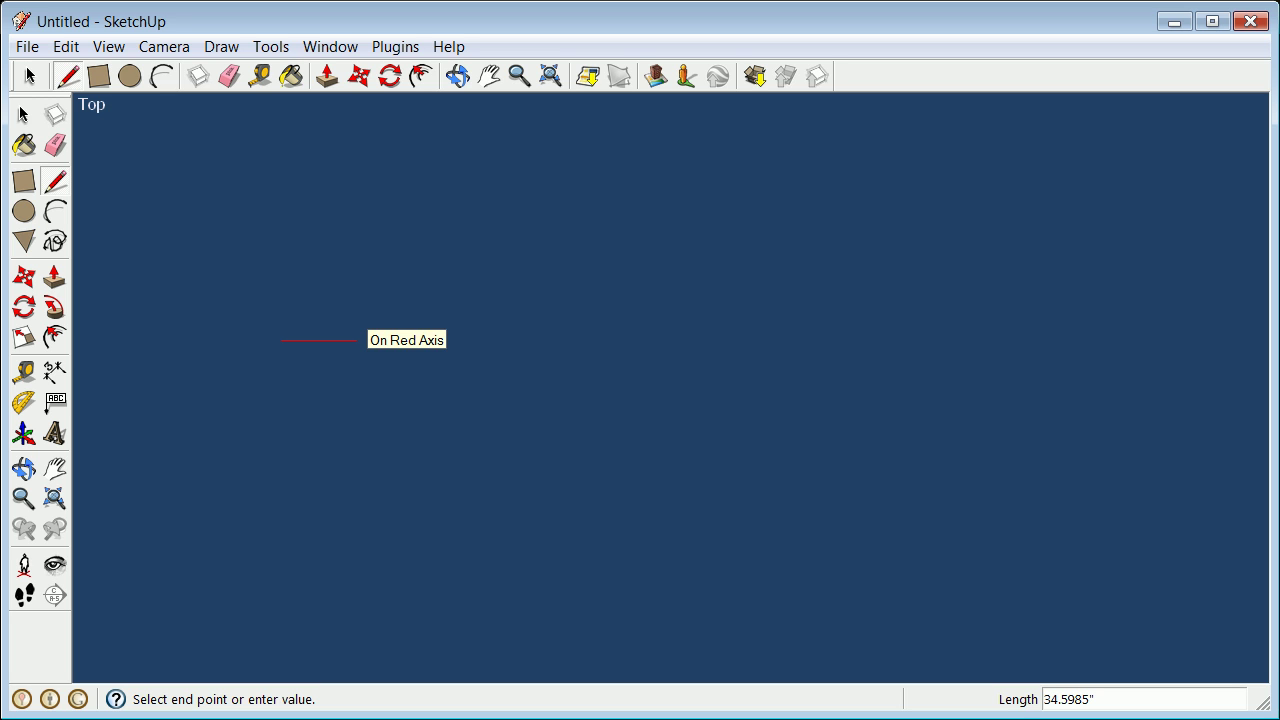
type("1")
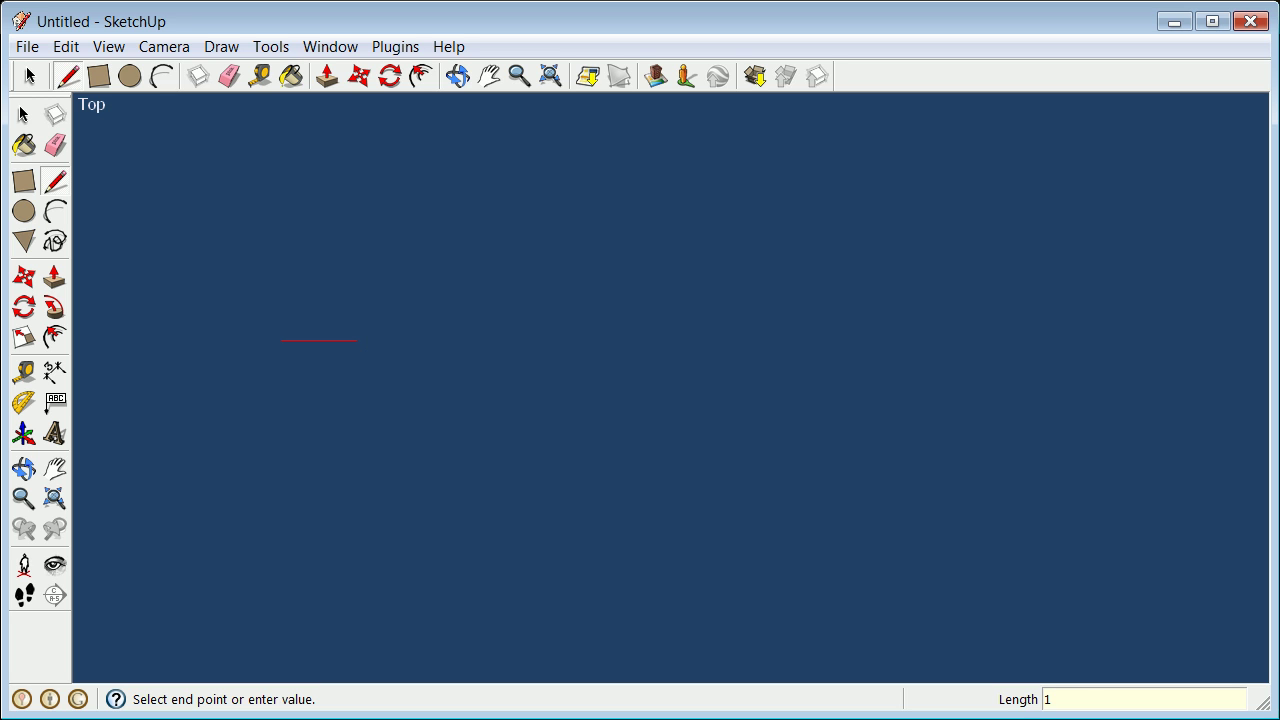
key("Return")
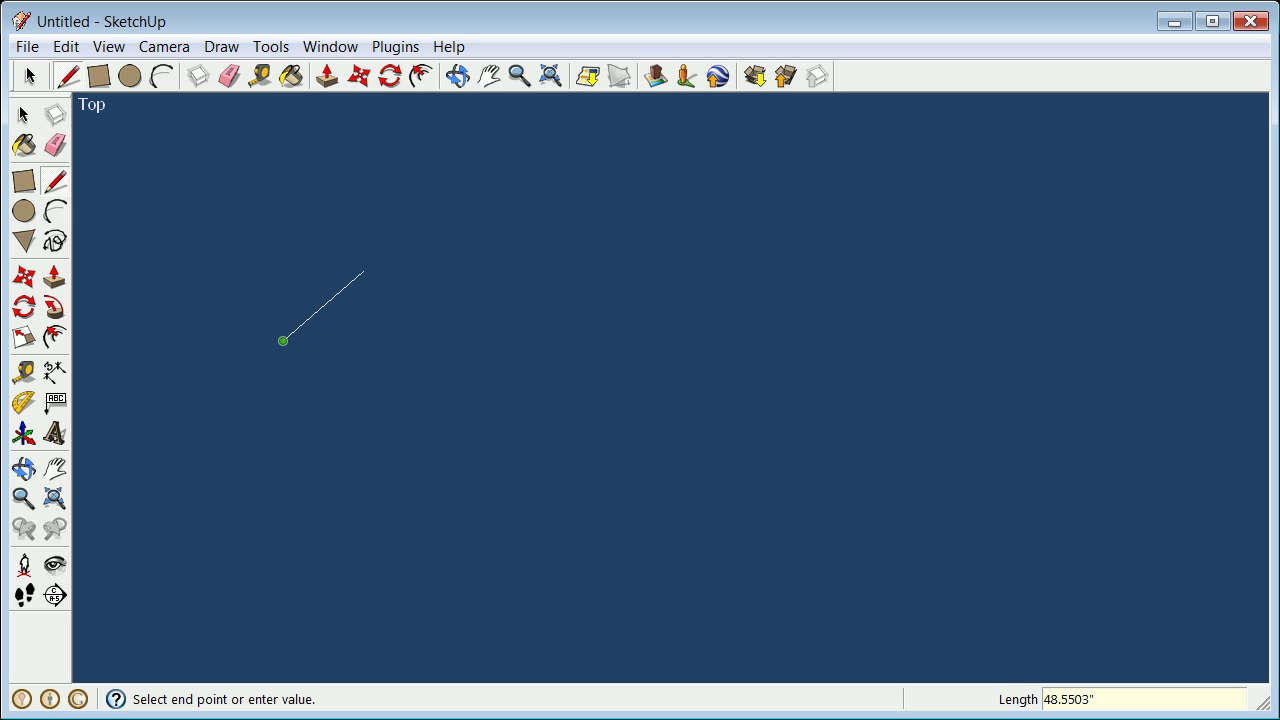
key("space")
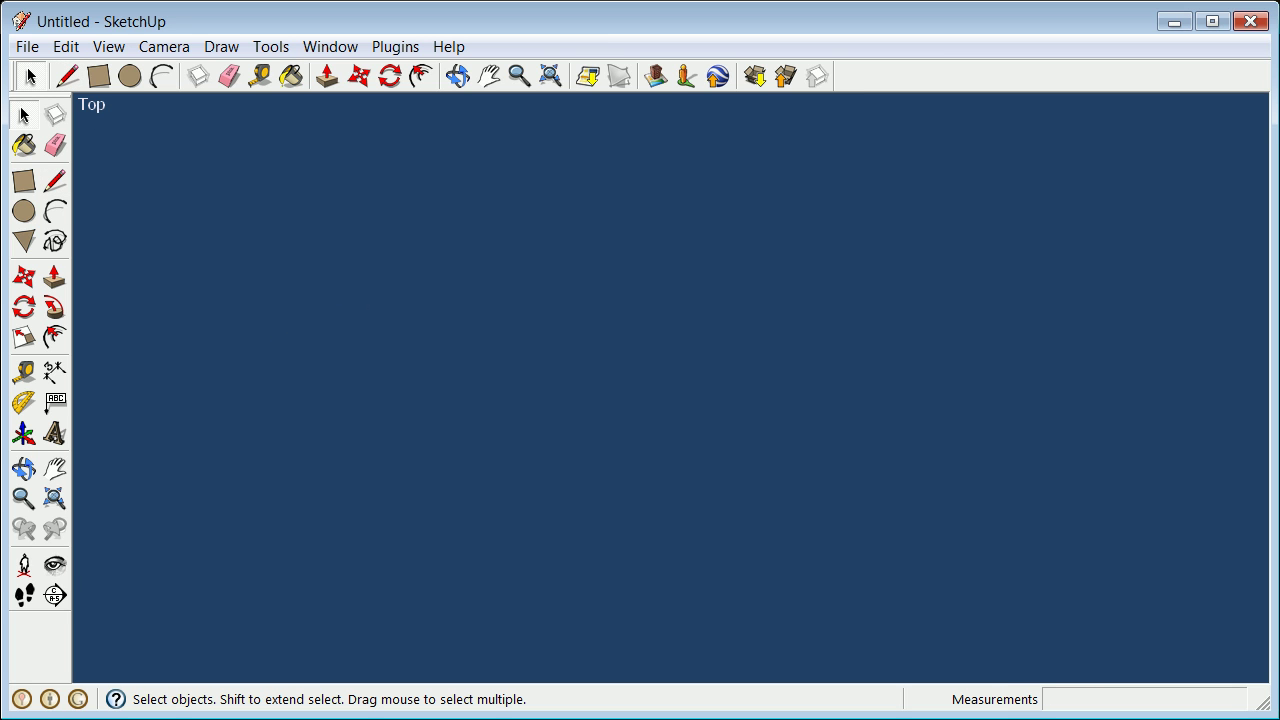
Draw a trial diagonal line in the empty drawing area and erase it.
left_click(68, 76)
left_click(330, 300)
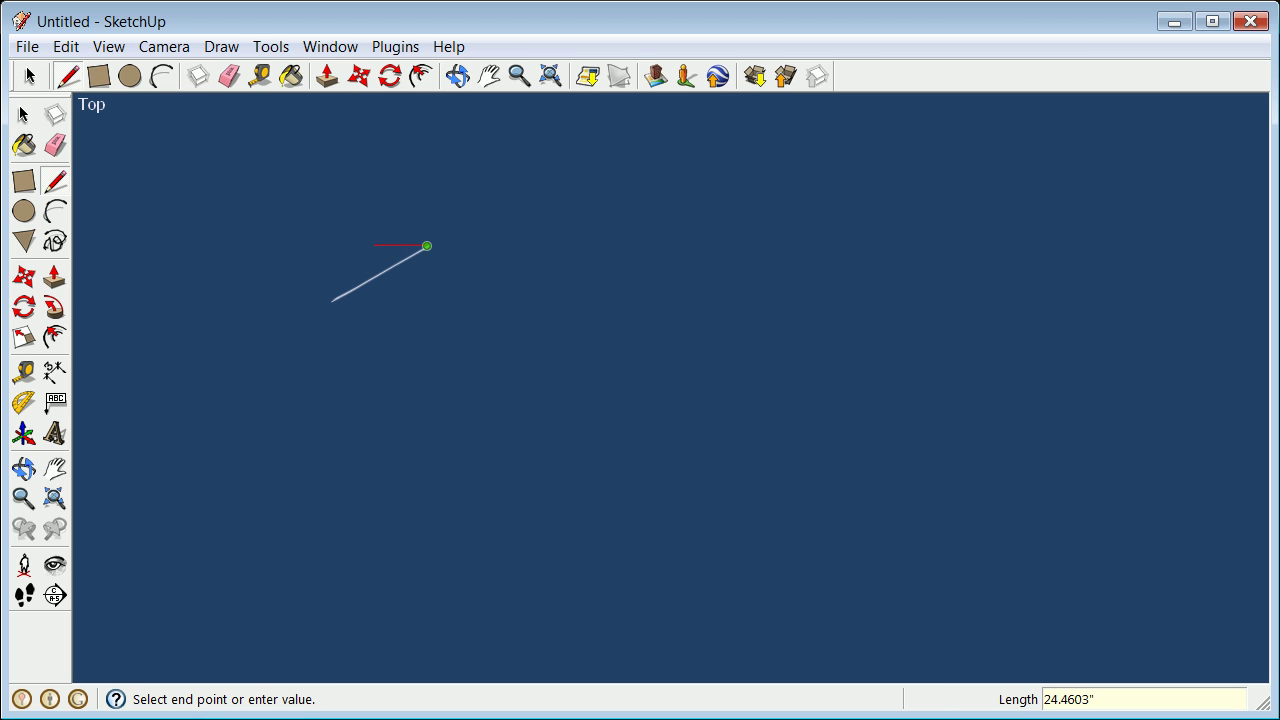
left_click(428, 246)
key("space")
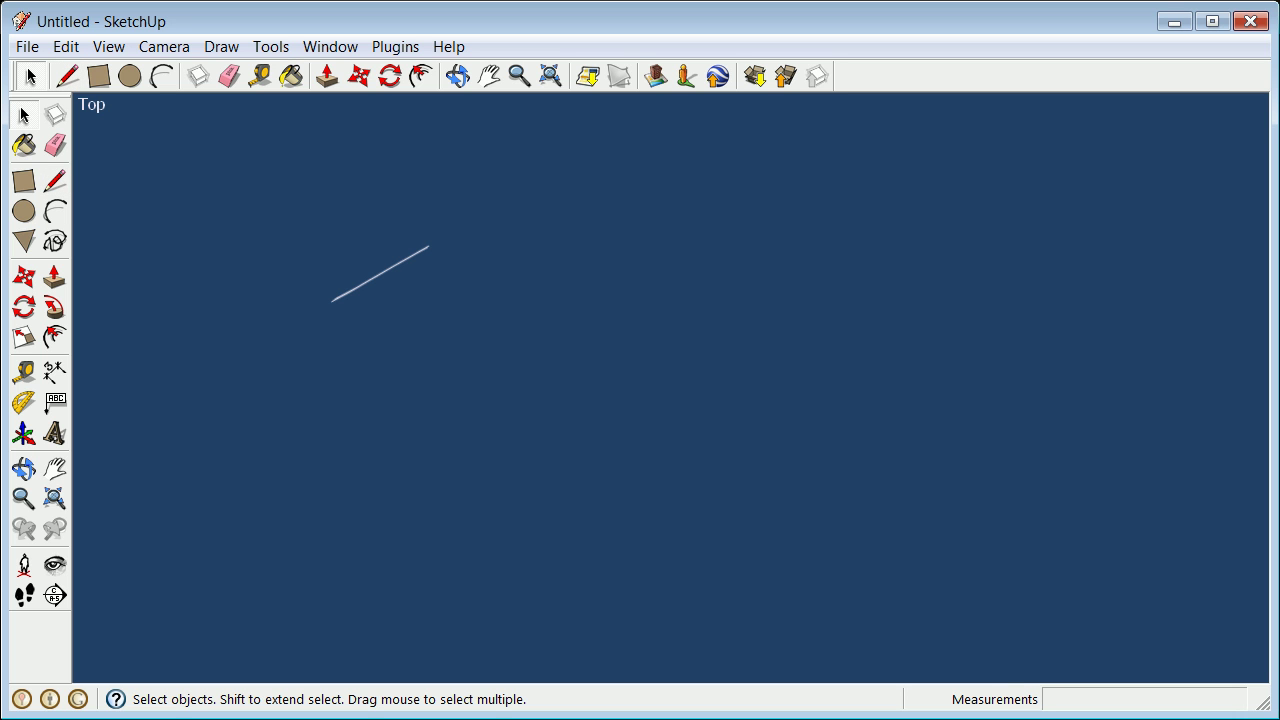
left_click(391, 268)
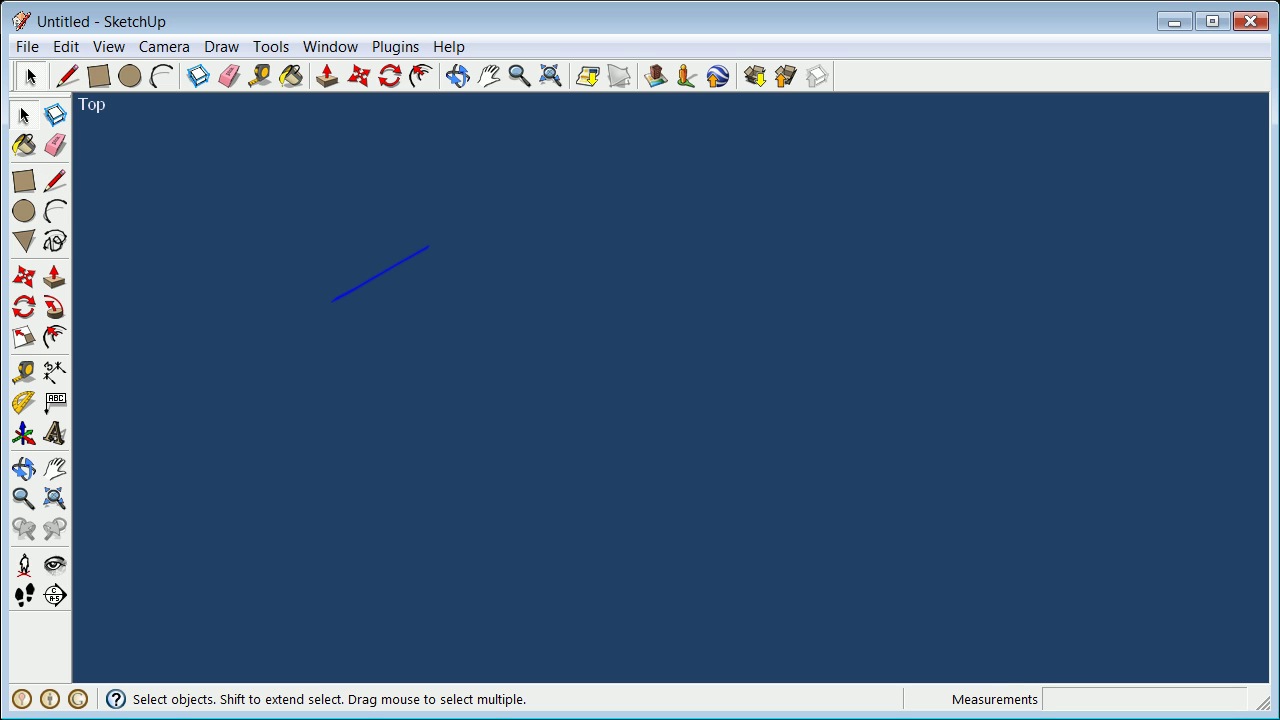
right_click(392, 269)
left_click(446, 308)
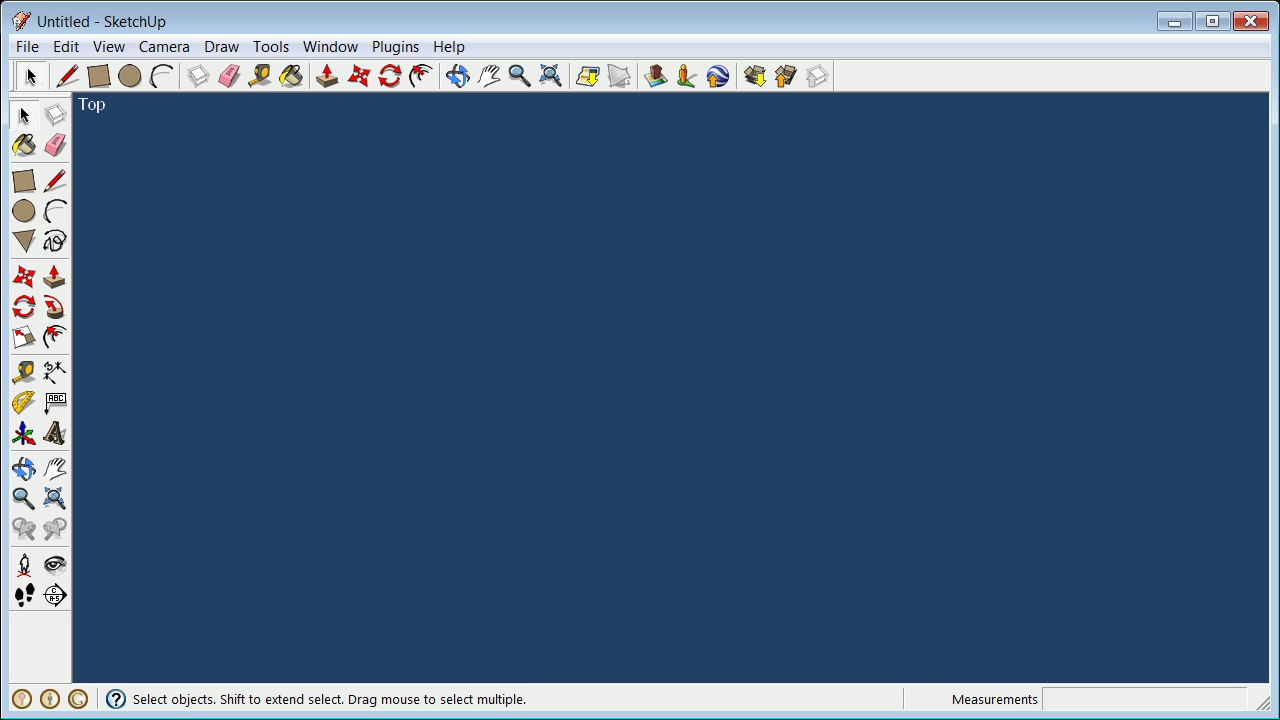
Delete the lower-left one of the two short horizontal lines.
left_click(55, 499)
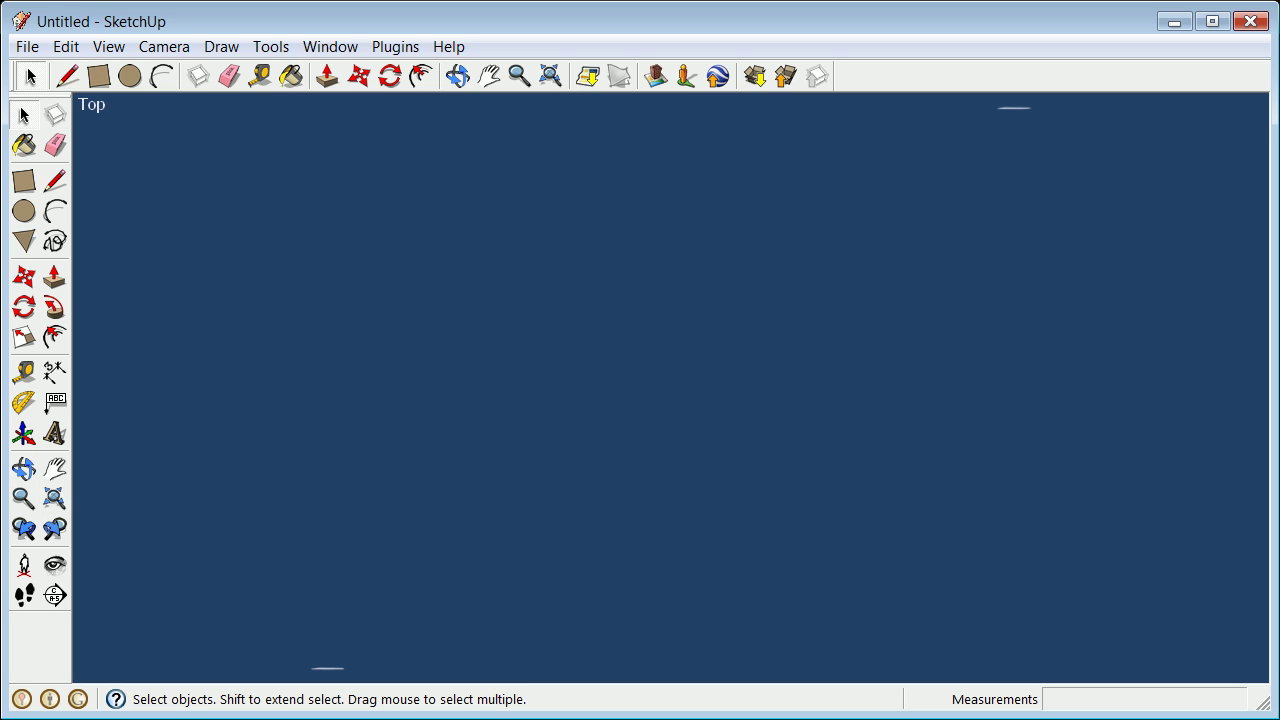
scroll(472, 567, "down", 1)
left_click_drag(310, 590, 406, 652)
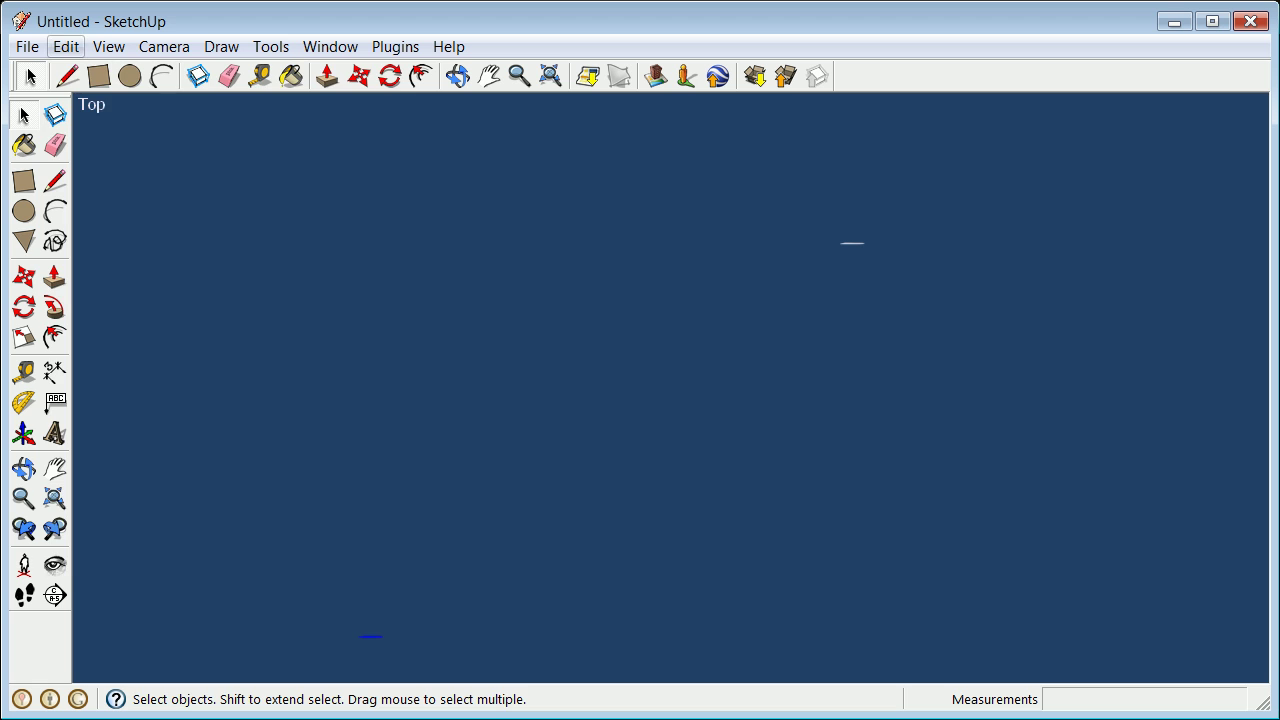
left_click(66, 46)
left_click(100, 129)
Check the remaining horizontal line's length in its entity info and clear the selection.
scroll(888, 222, "up", 9)
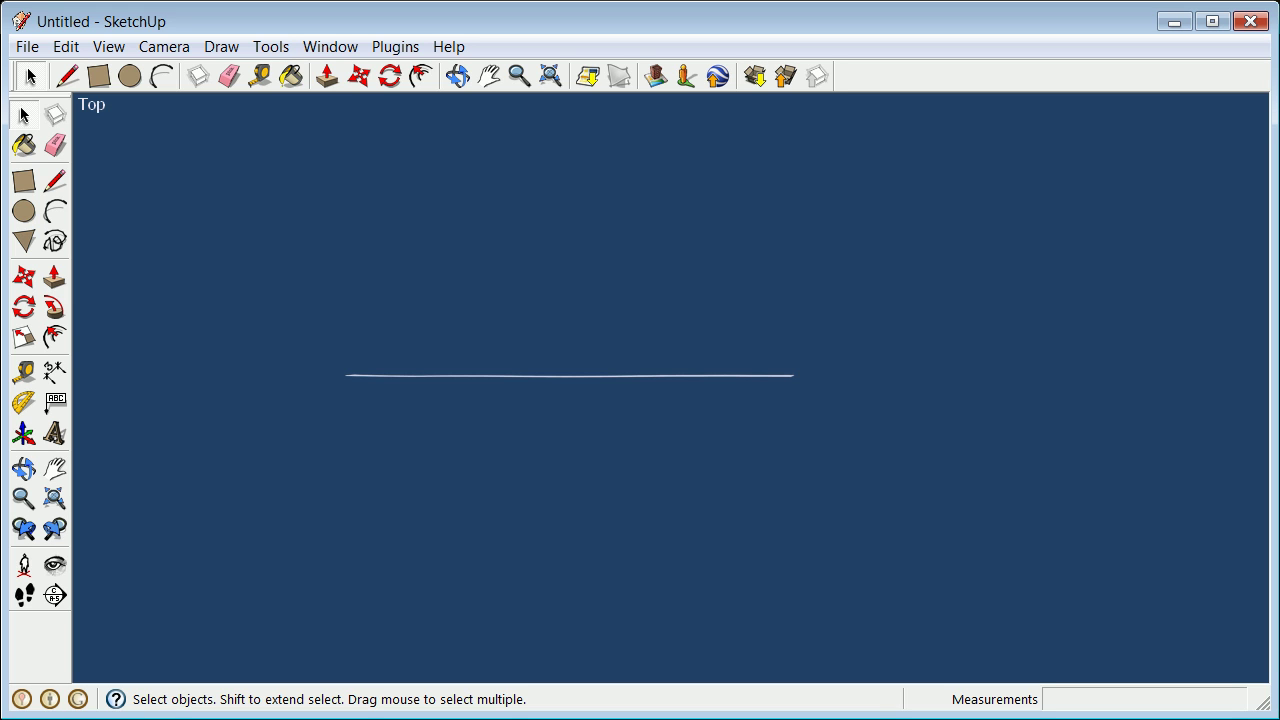
scroll(646, 385, "down", 6)
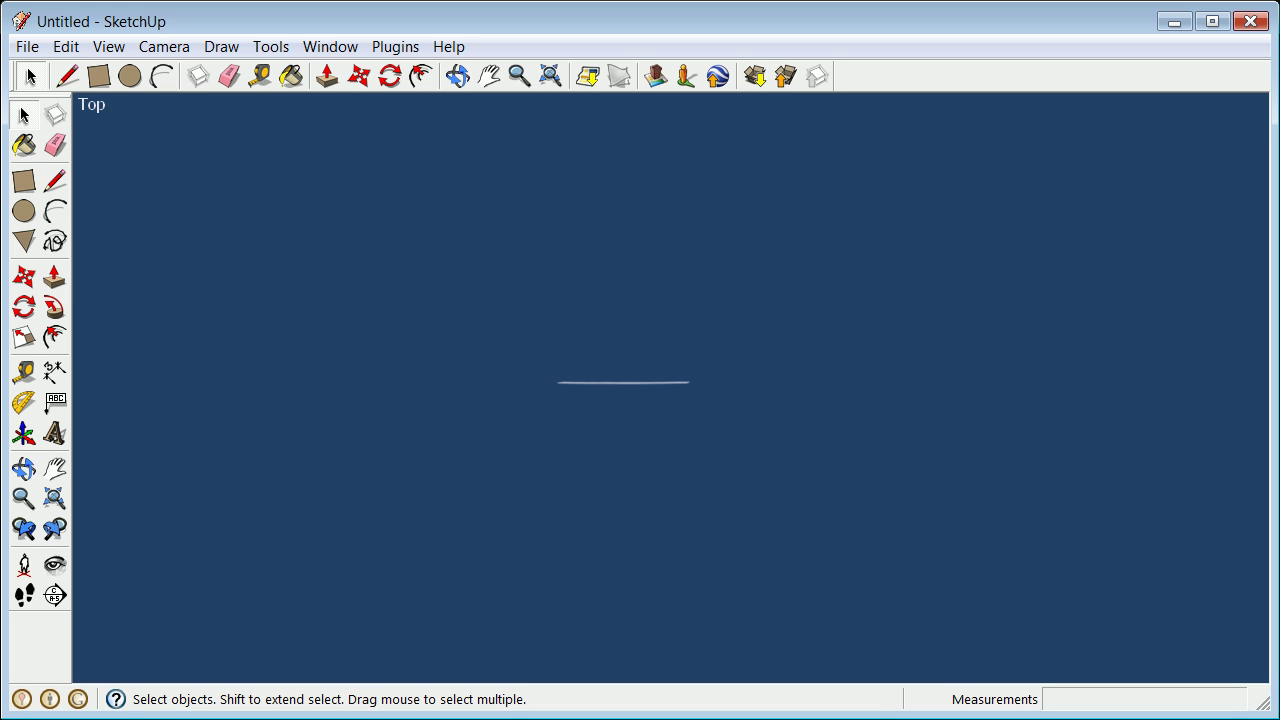
left_click(650, 382)
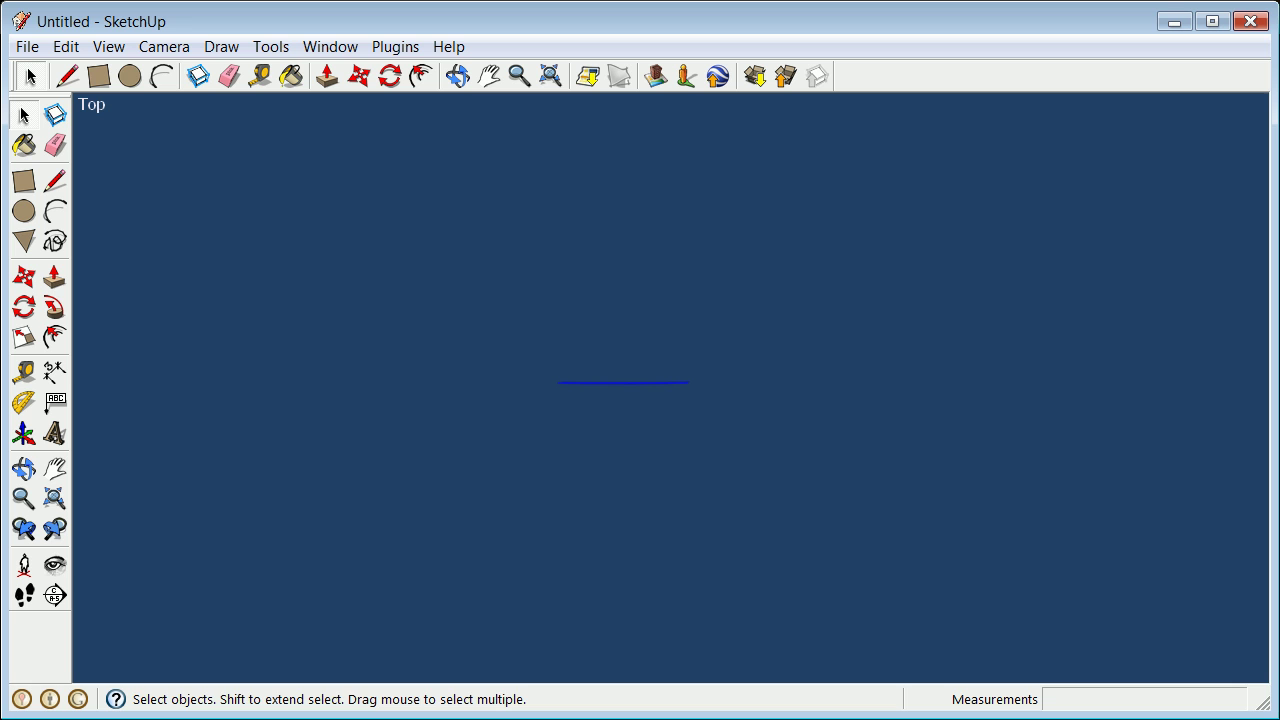
right_click(657, 384)
left_click(727, 400)
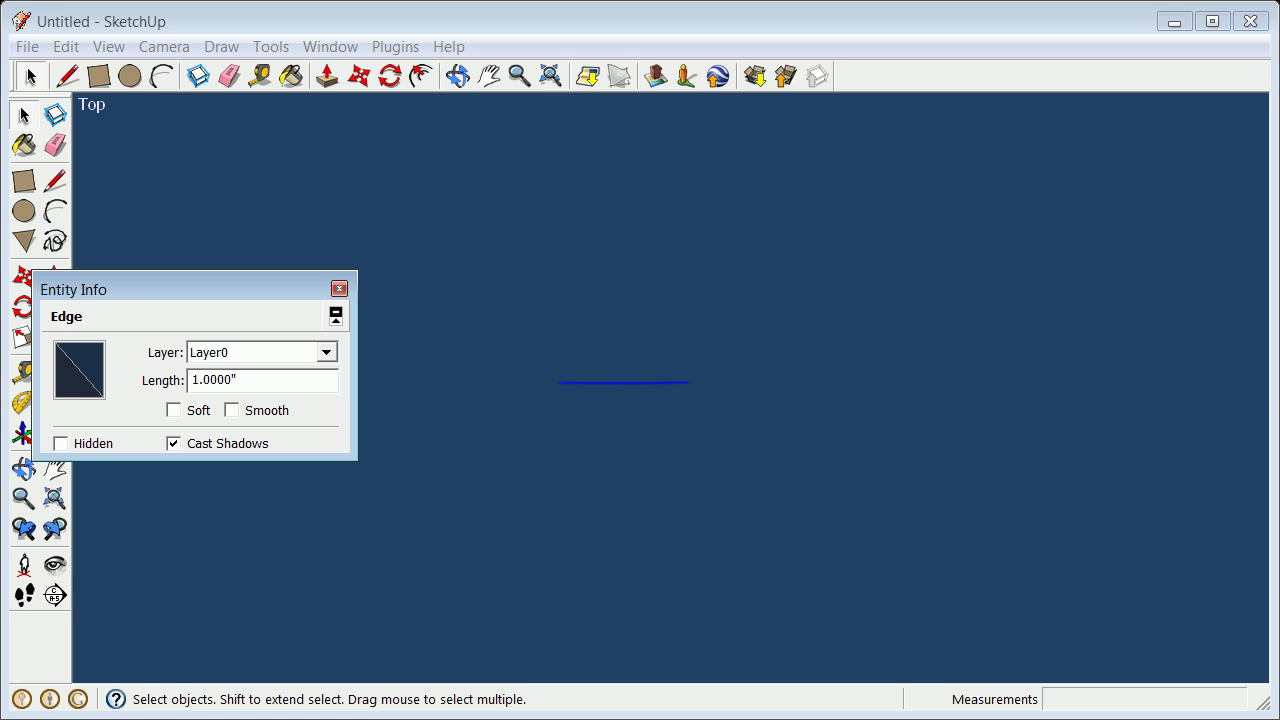
left_click(339, 288)
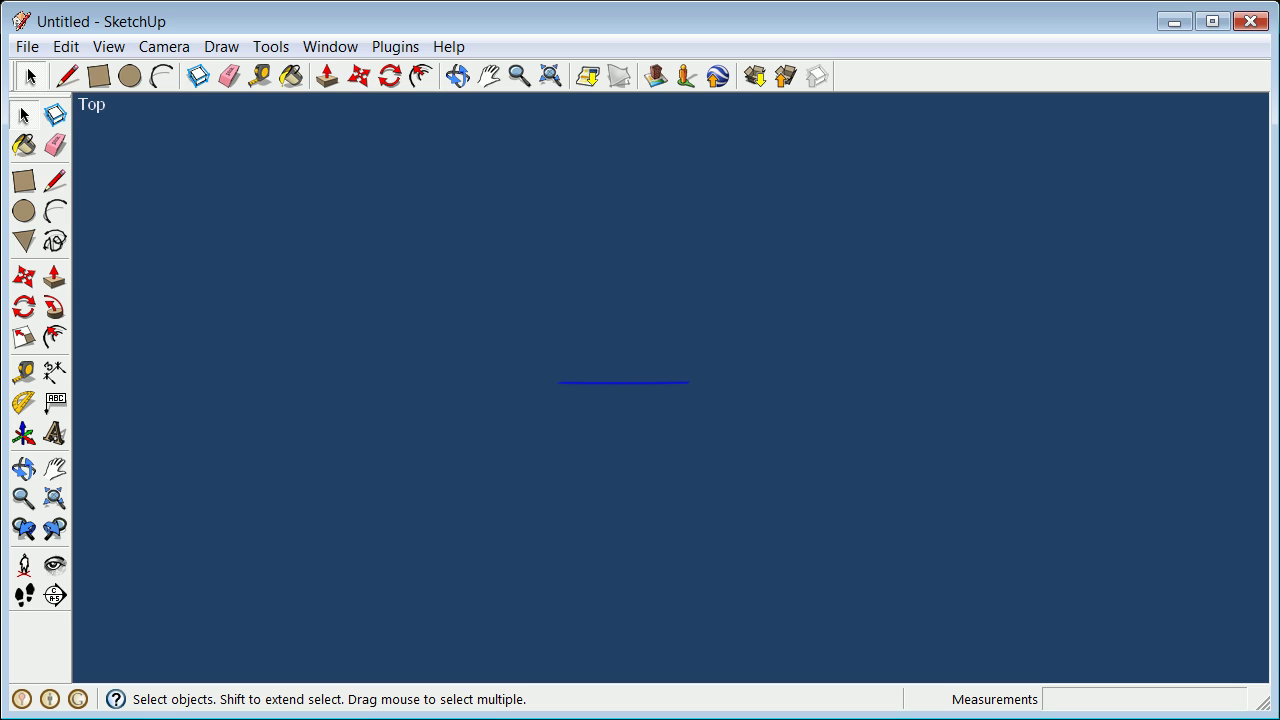
key("ctrl+t")
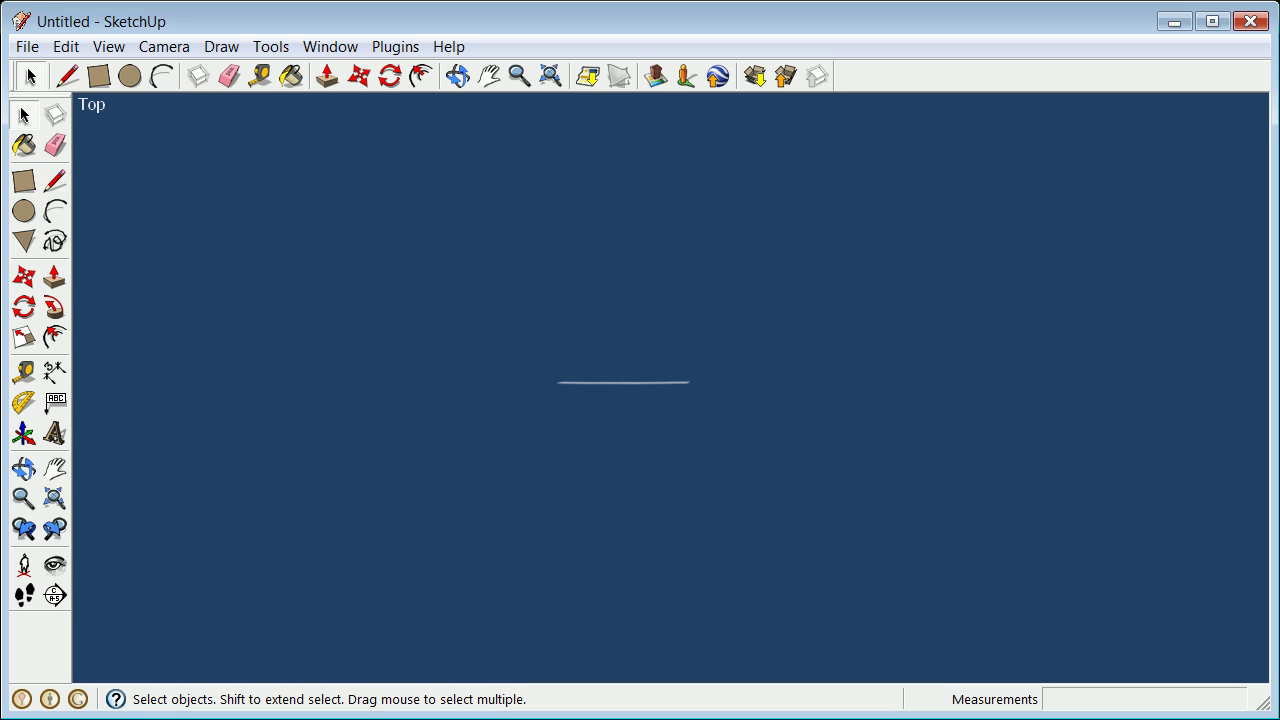
Make a copy of the horizontal line rotated 90° clockwise about its right endpoint.
key("ctrl+a")
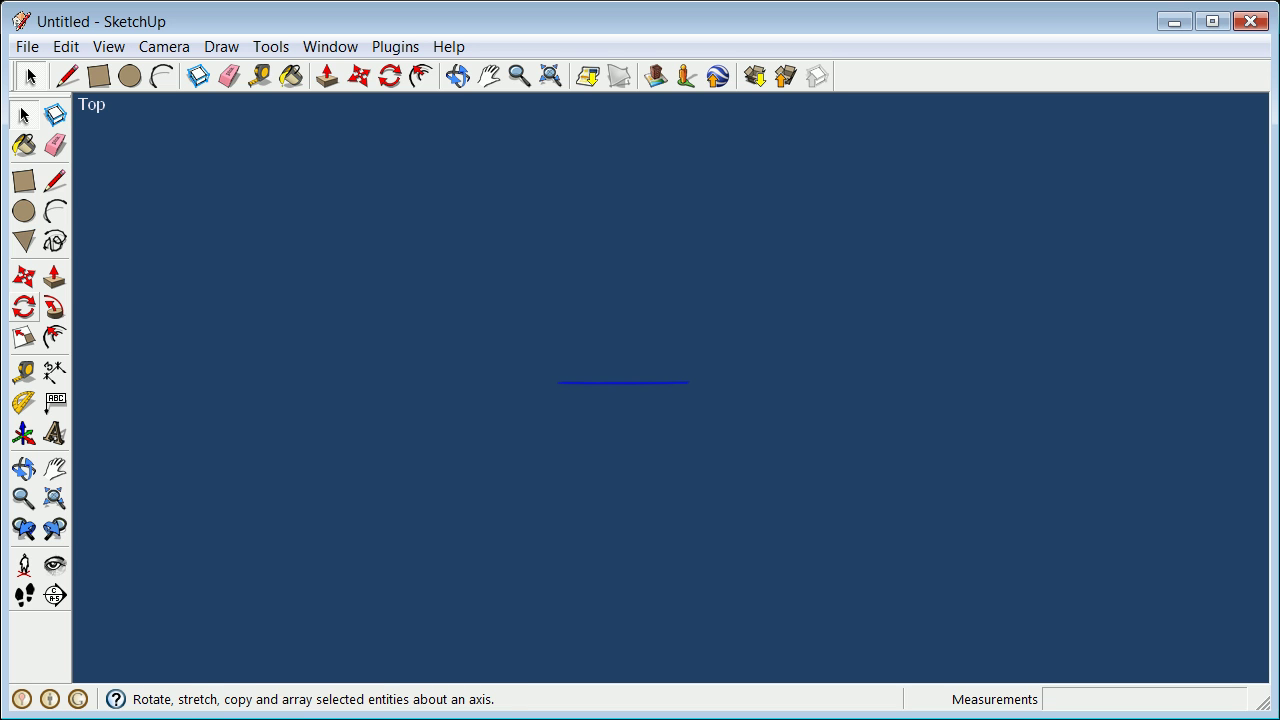
left_click(24, 307)
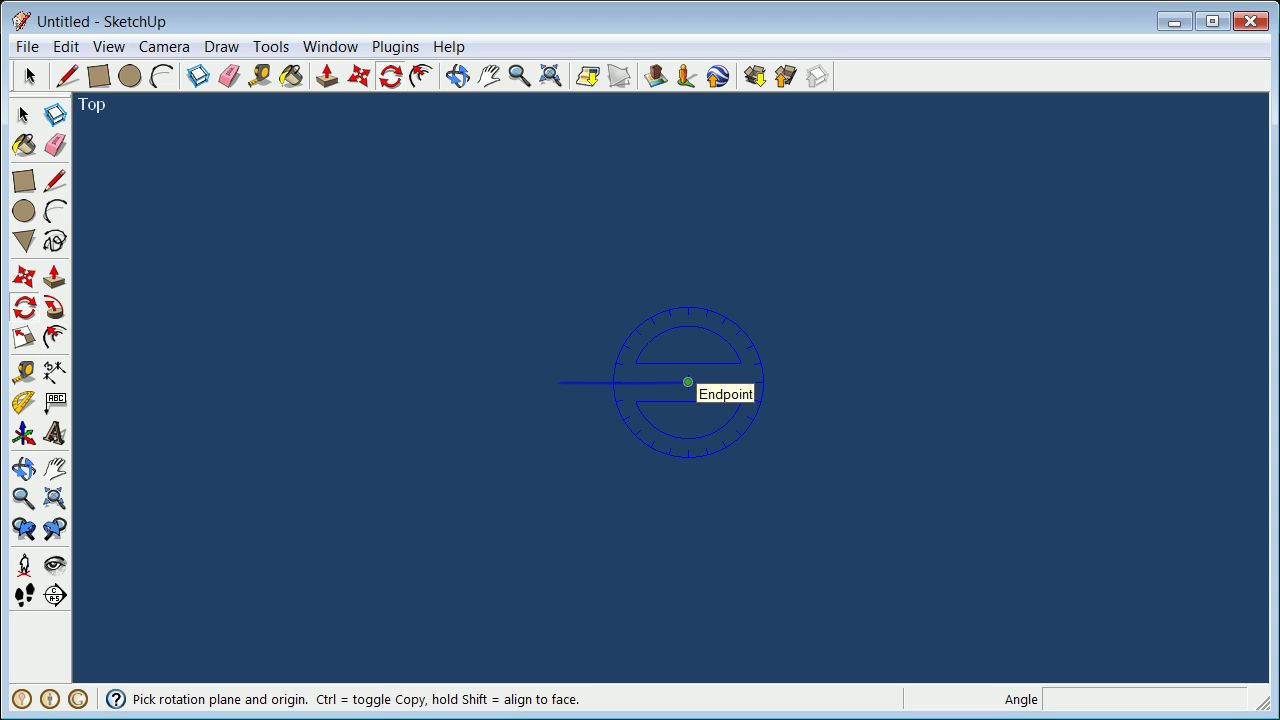
left_click_drag(688, 382, 640, 382)
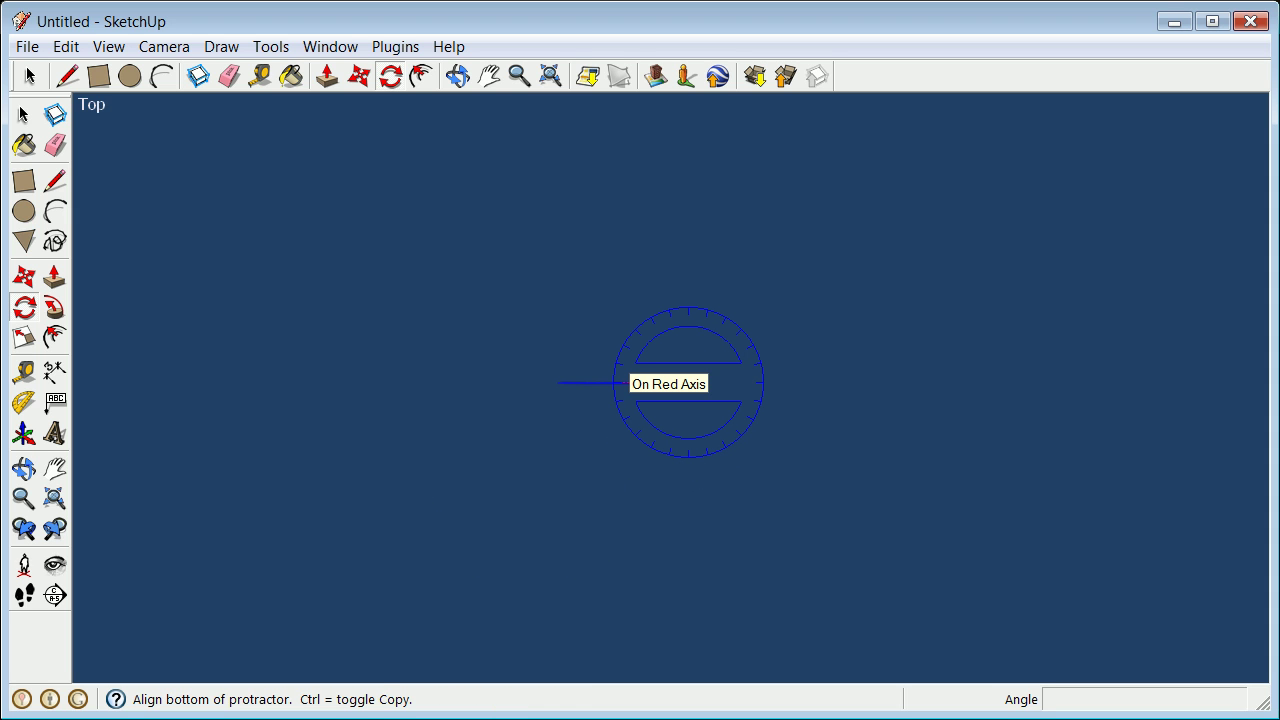
left_click(625, 382)
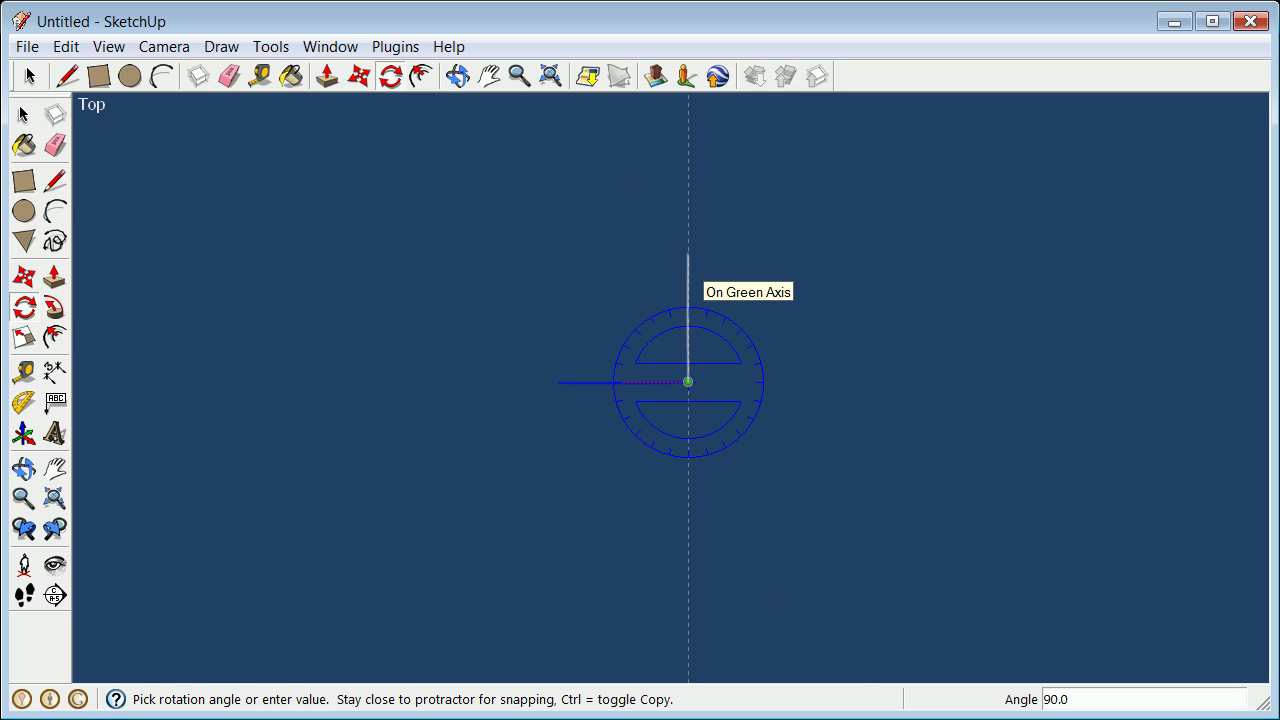
type("90")
key("Return")
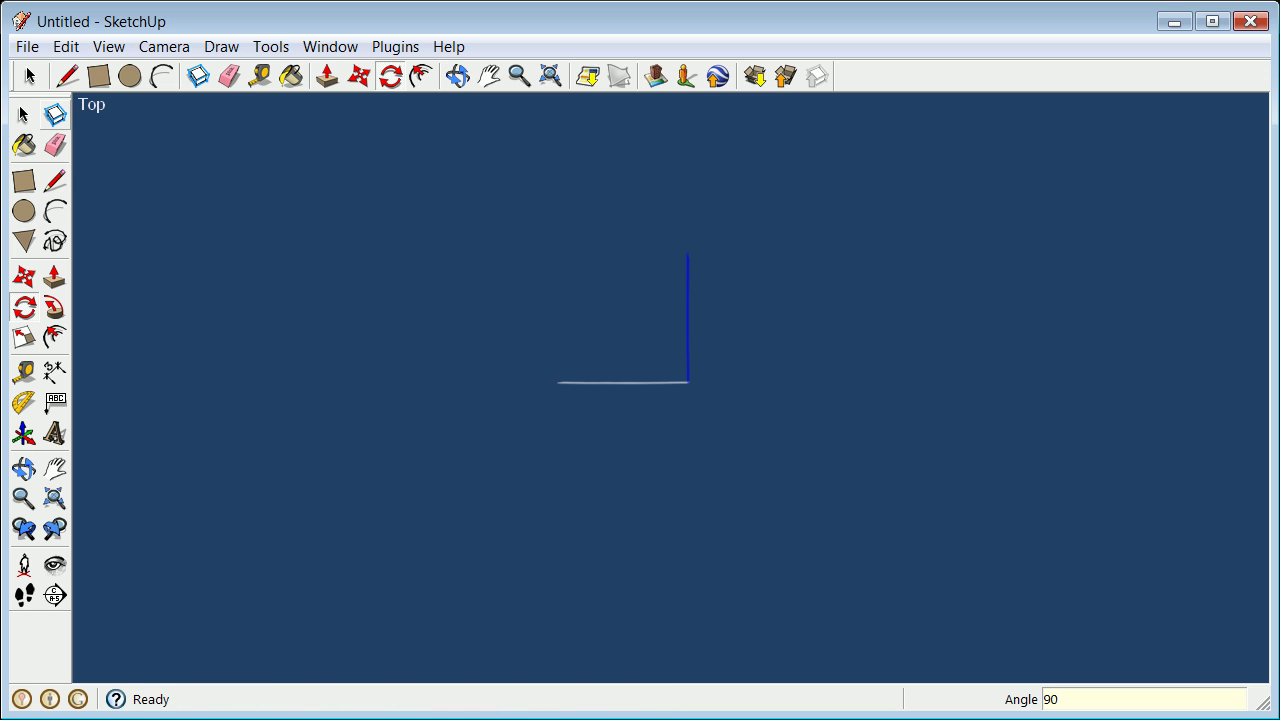
left_click(68, 76)
left_click(494, 295)
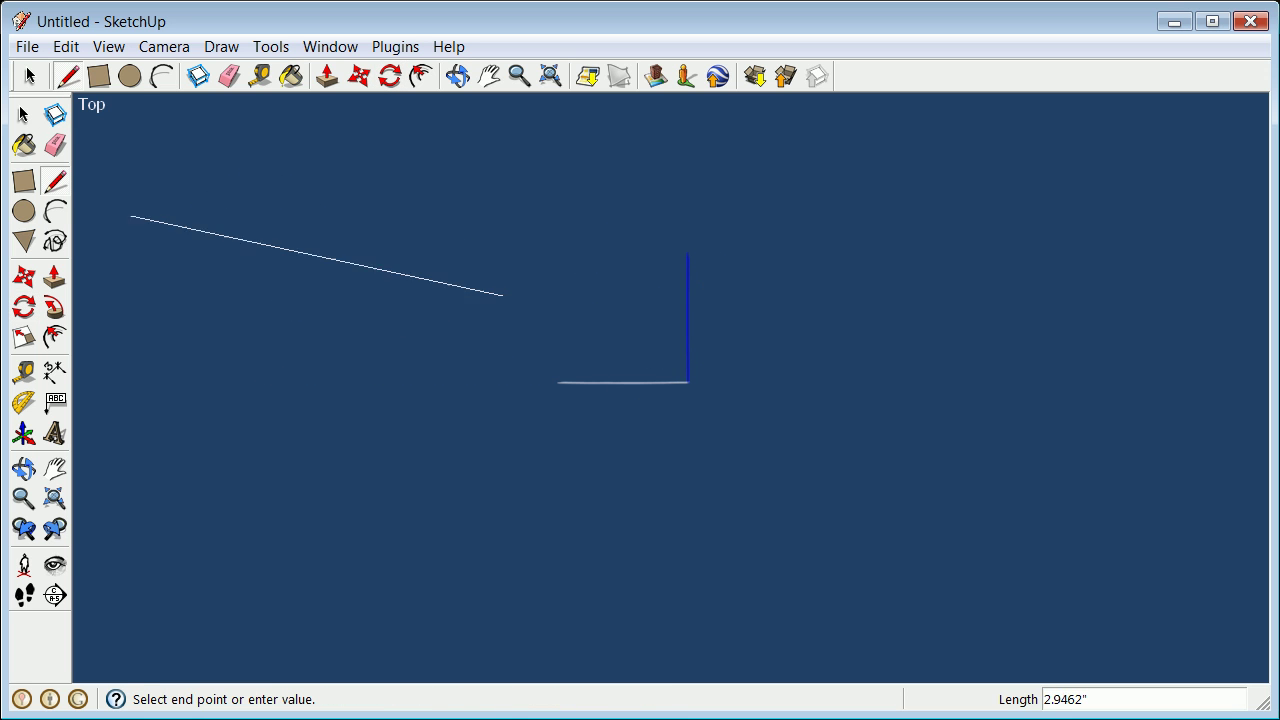
left_click(24, 115)
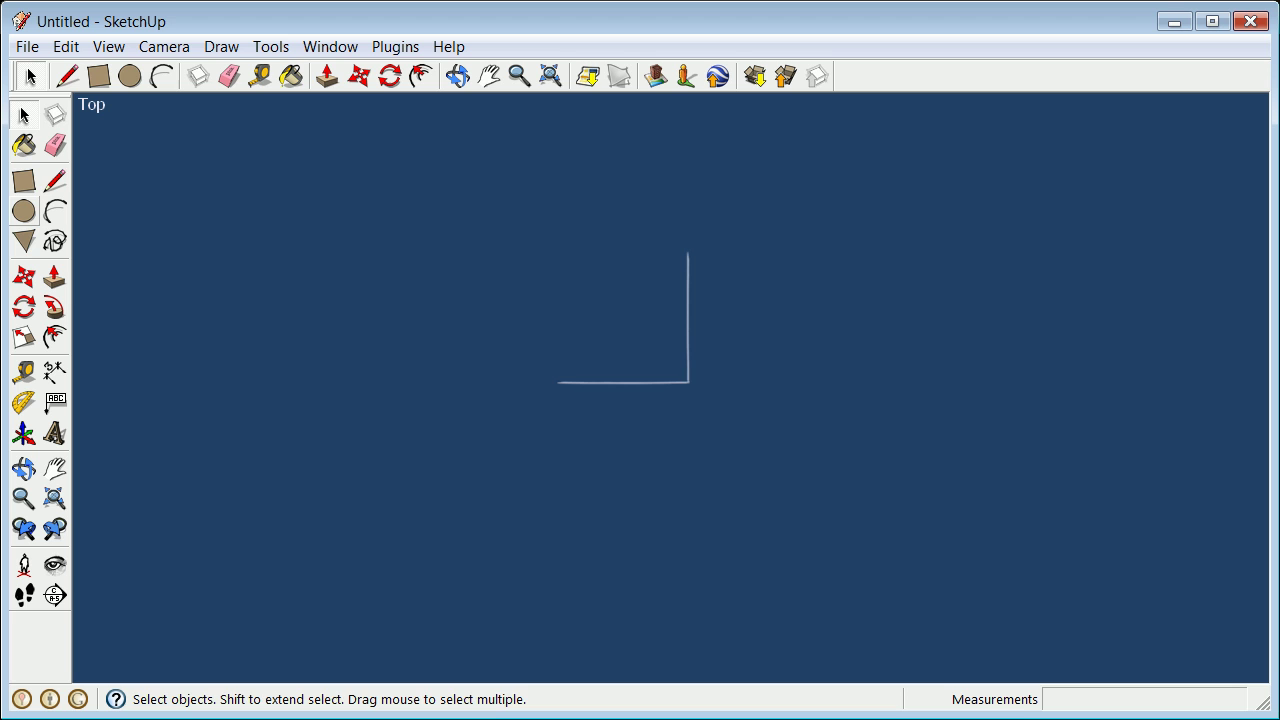
Draw a line from the horizontal line's left endpoint to the vertical line's top endpoint, closing a right triangle.
left_click(55, 180)
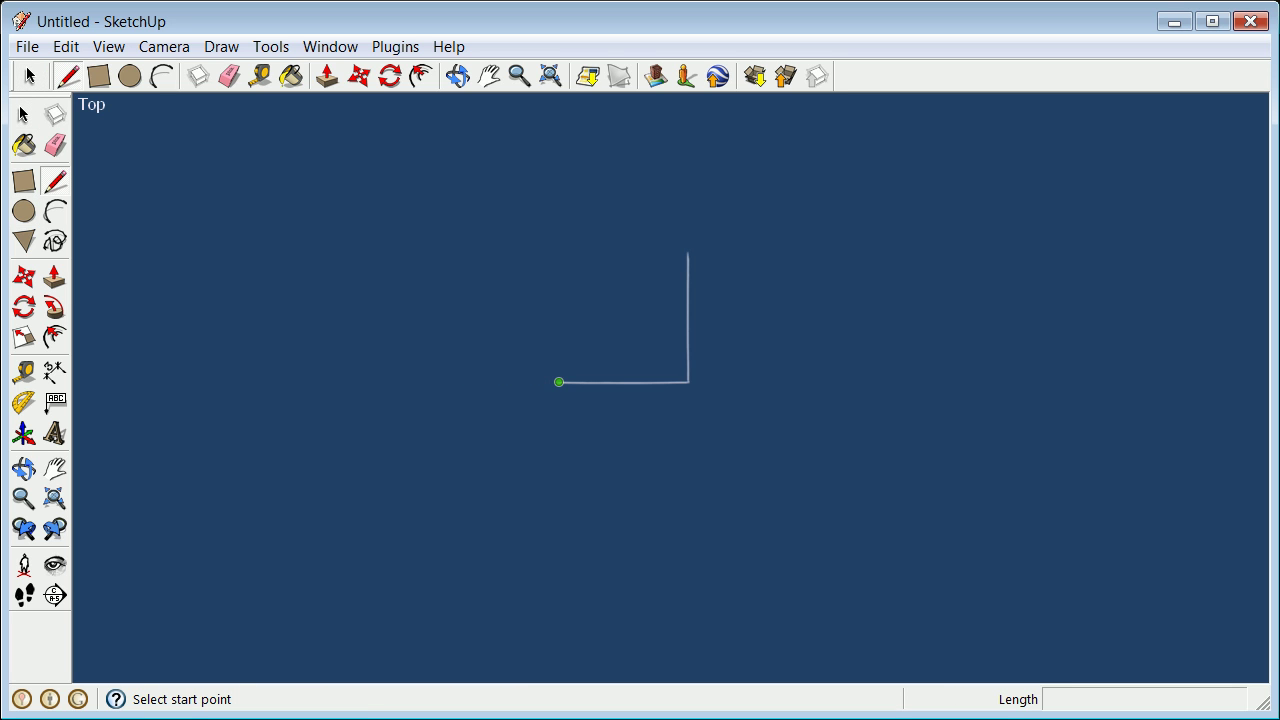
left_click(558, 382)
left_click(688, 254)
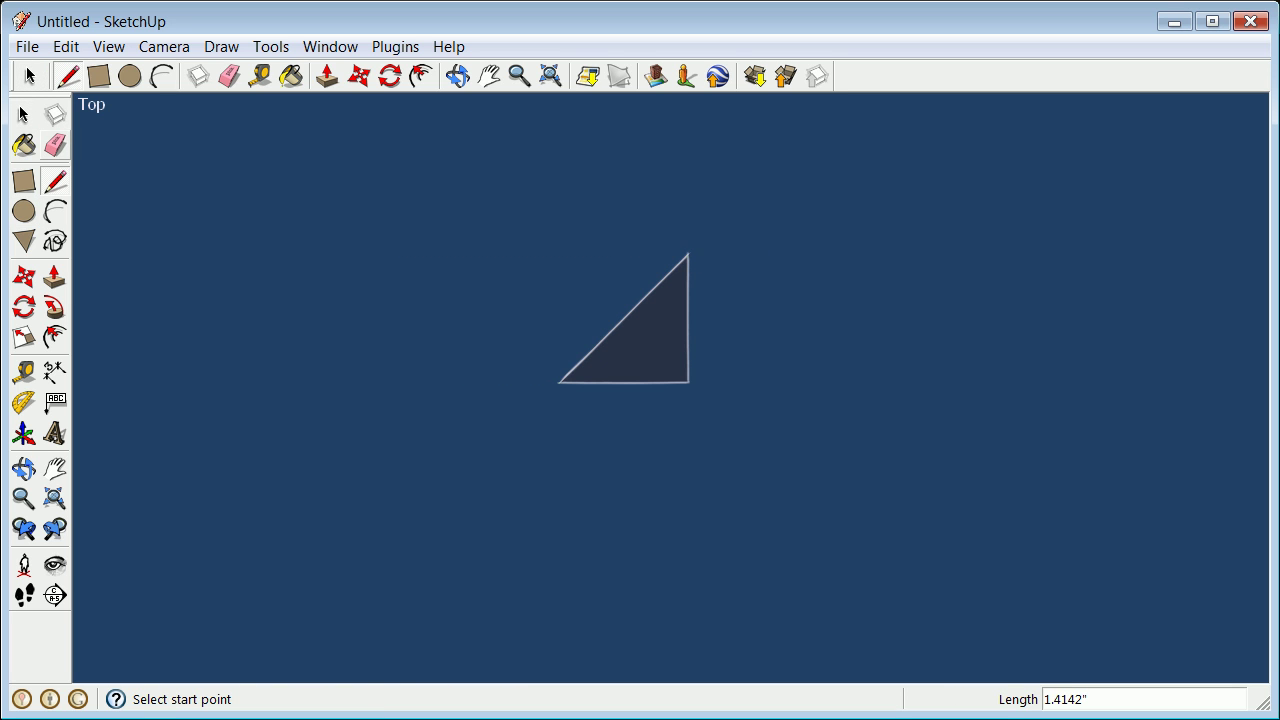
Check the length of the triangle's hypotenuse in its entity info and clear the selection.
left_click(24, 115)
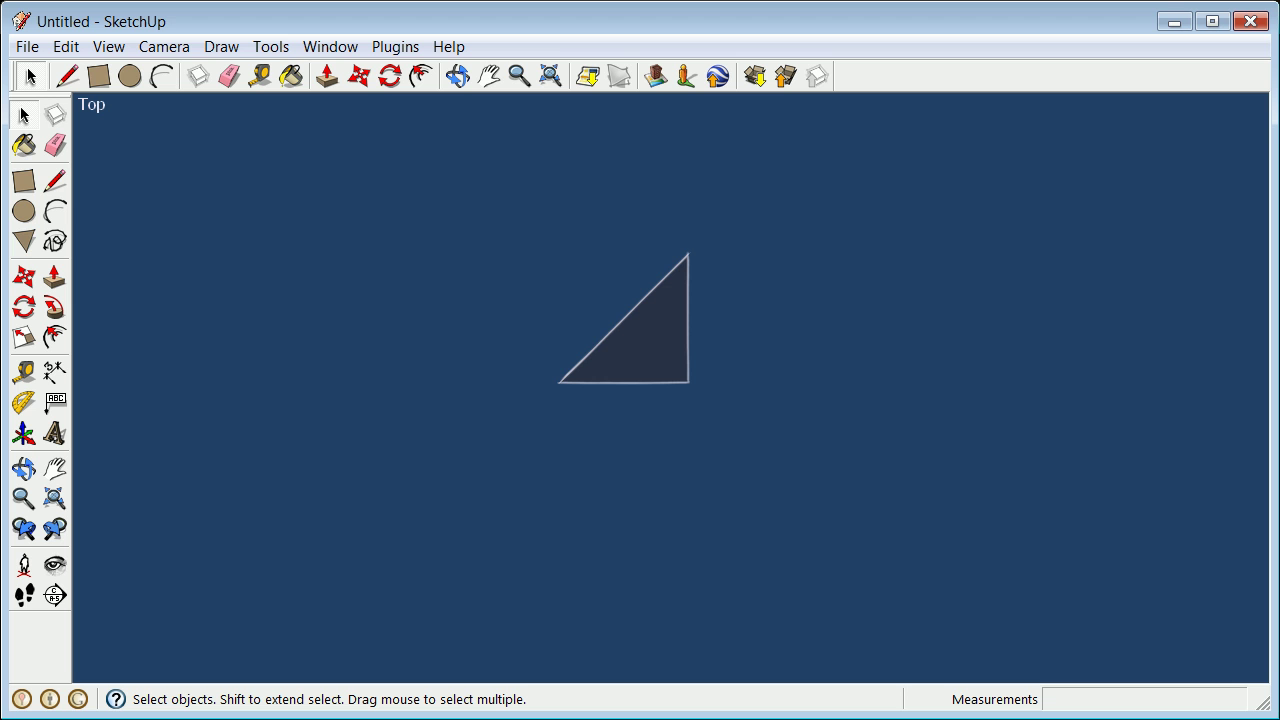
left_click(623, 318)
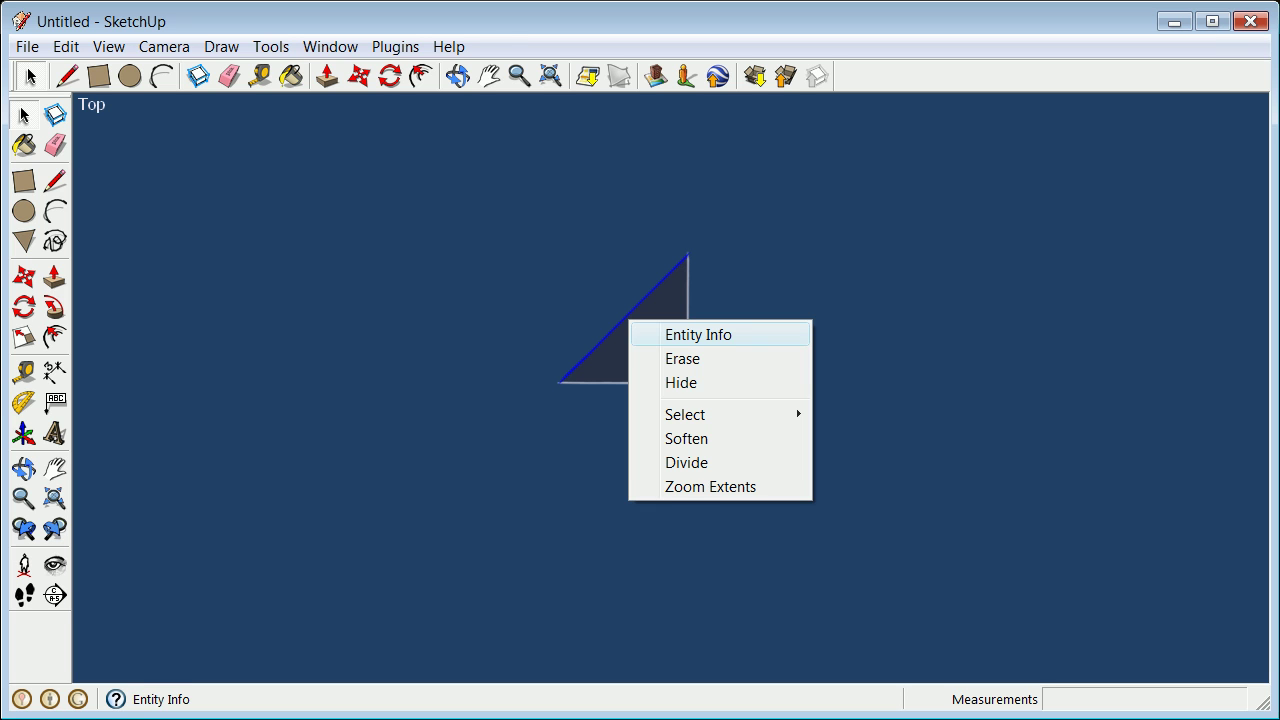
left_click(698, 334)
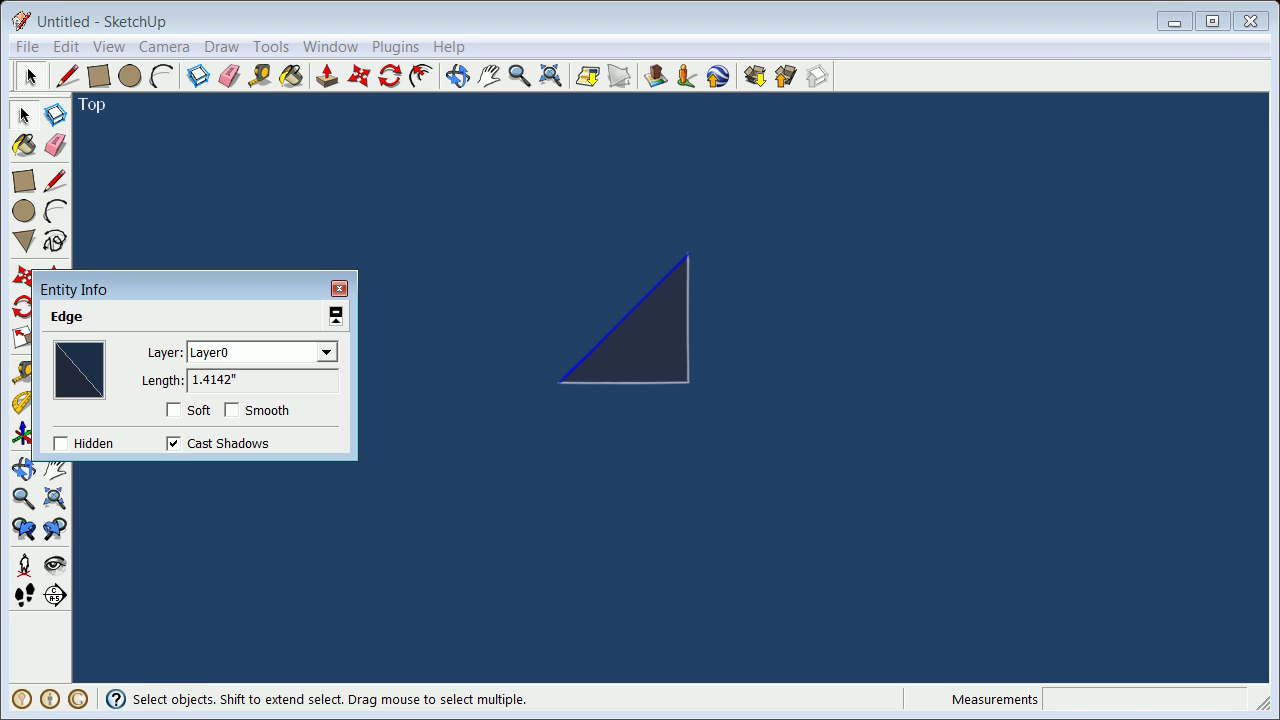
left_click(339, 288)
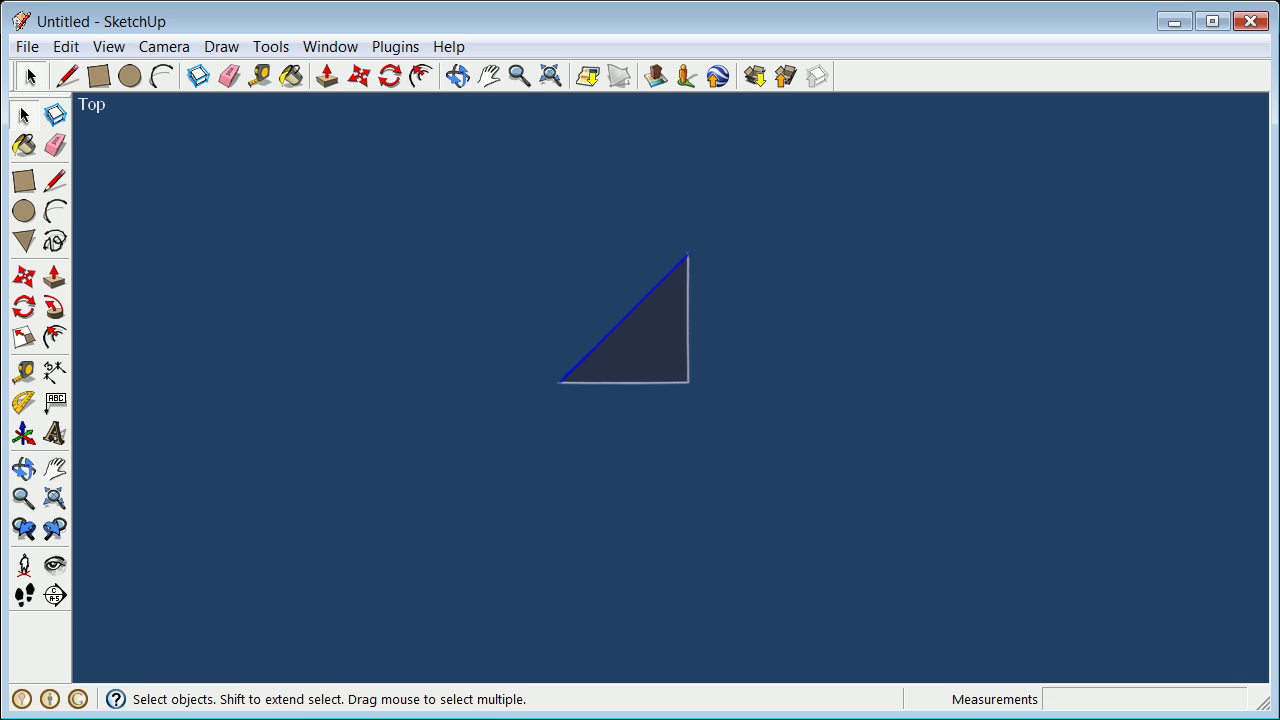
key("ctrl+t")
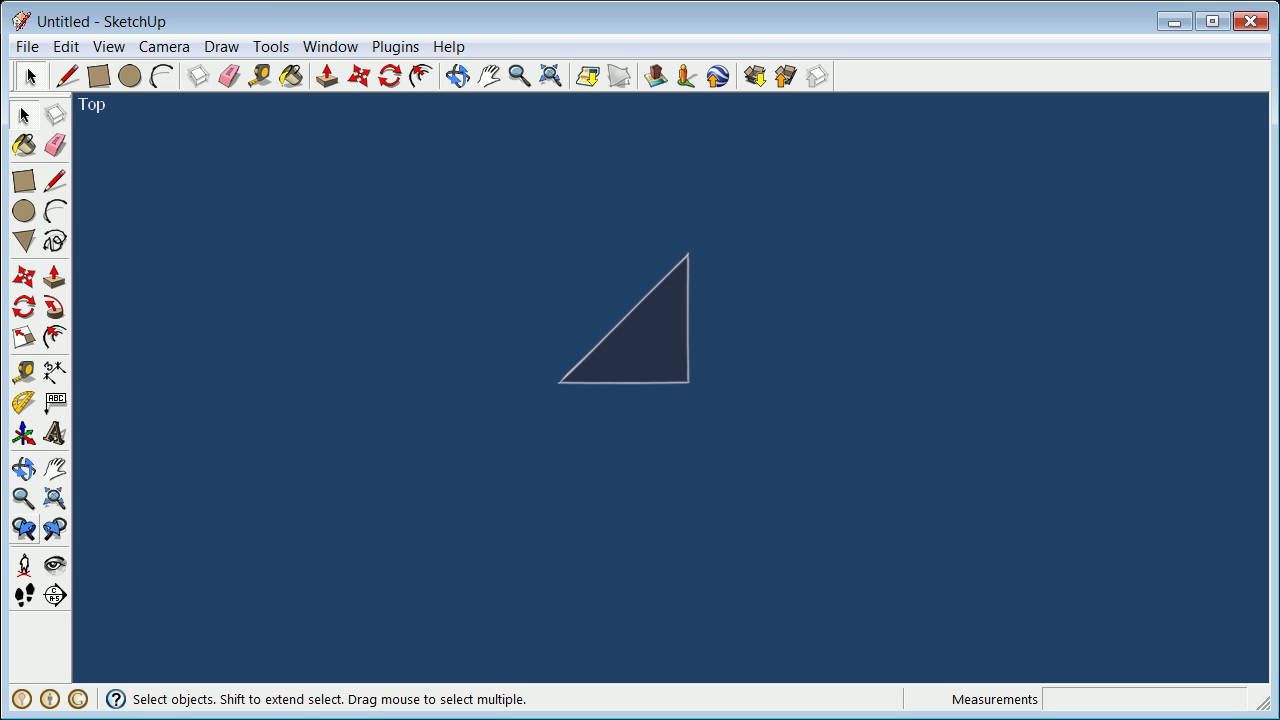
Place the drawing axes at the triangle's lower-left corner with the red axis along the hypotenuse, and display the axes.
left_click(24, 433)
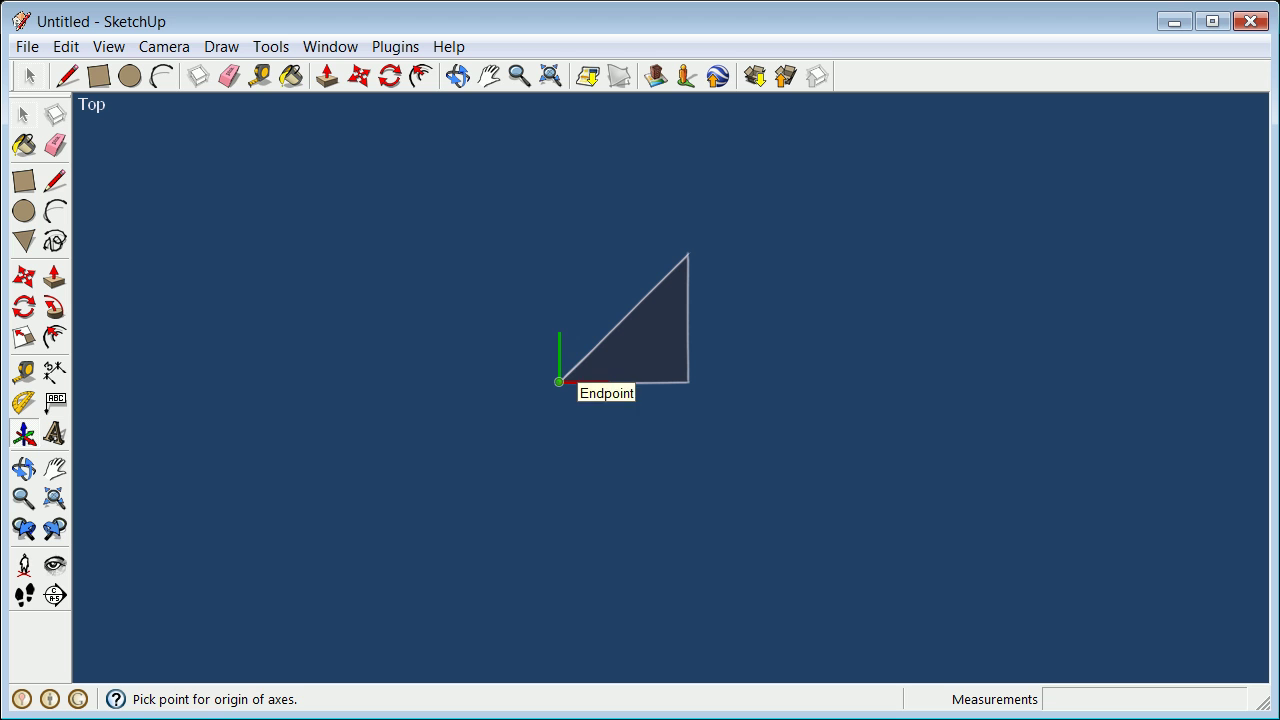
left_click(559, 381)
left_click(589, 351)
left_click(457, 308)
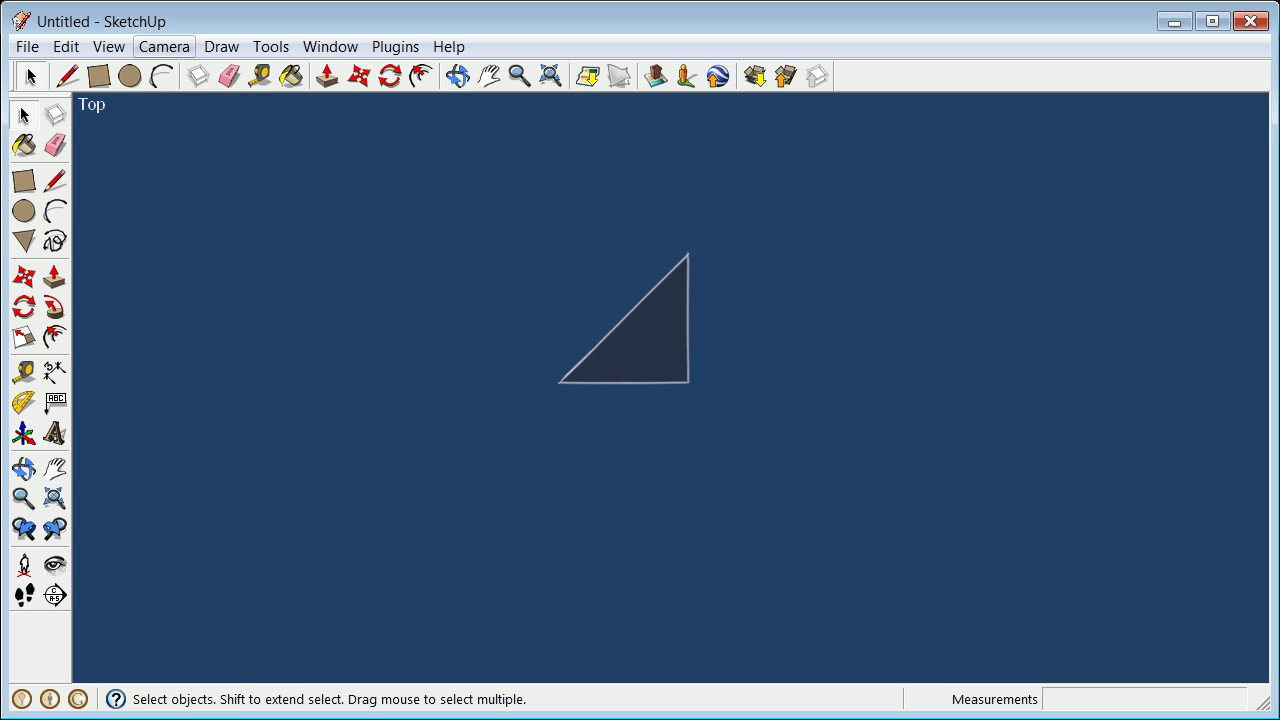
left_click(109, 46)
left_click(140, 201)
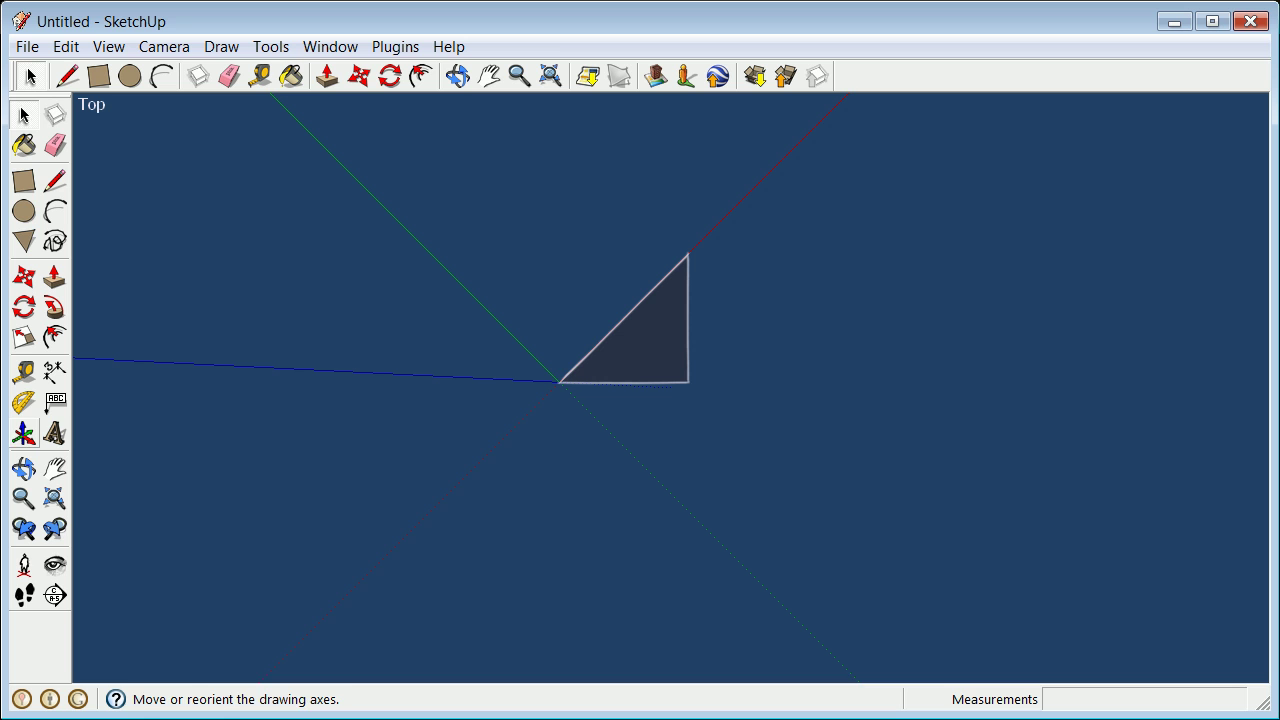
Repeat the axes placement from the lower-left corner, with red along the hypotenuse and green perpendicular to it up and to the left.
left_click(24, 433)
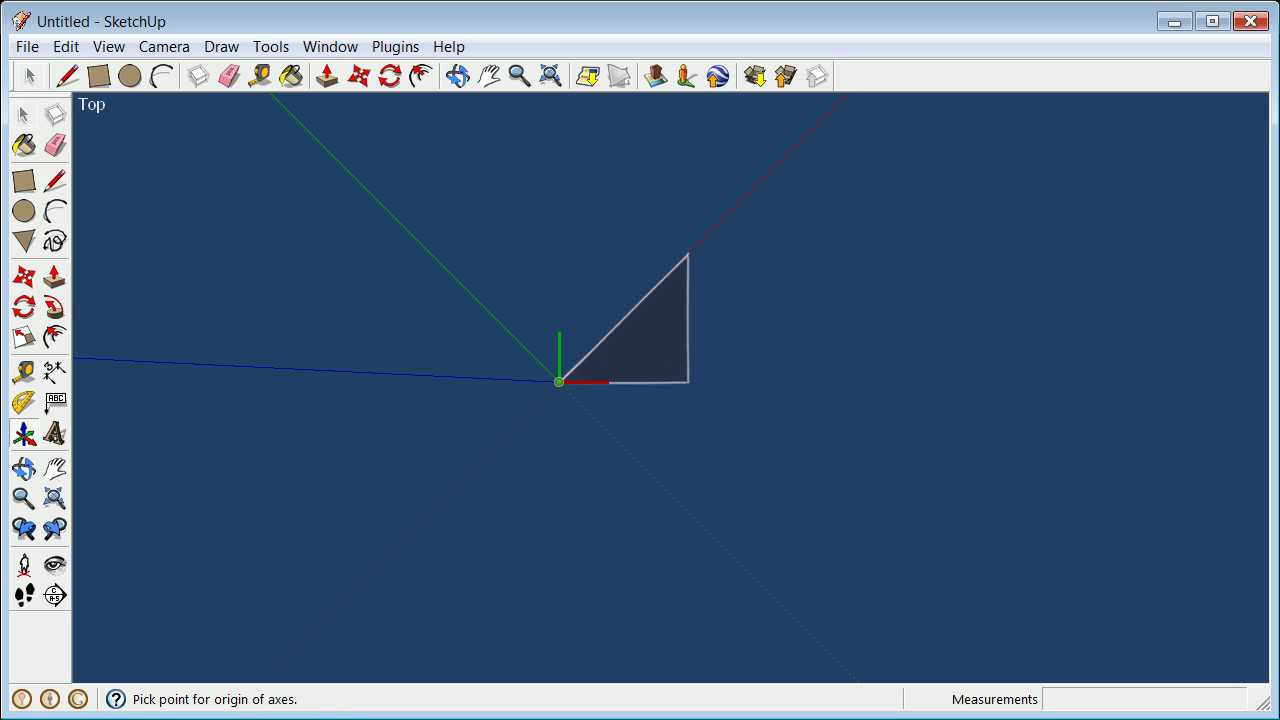
left_click(559, 381)
left_click(596, 343)
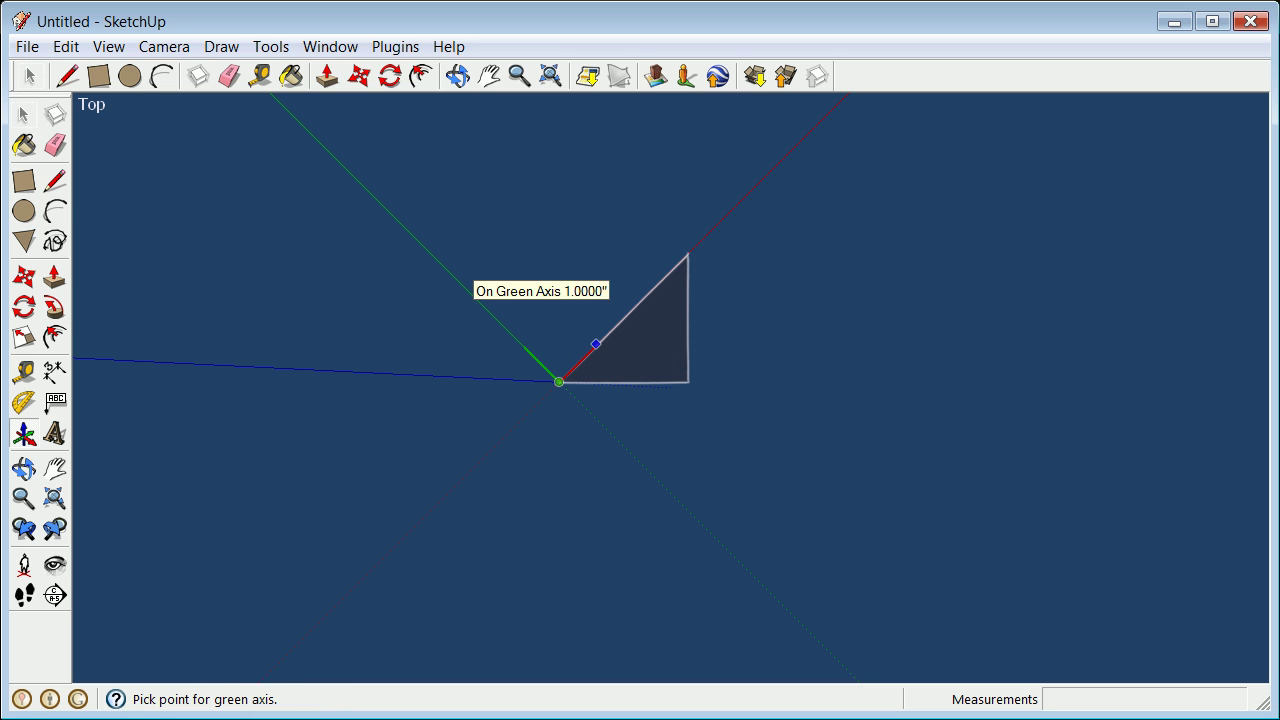
left_click(525, 347)
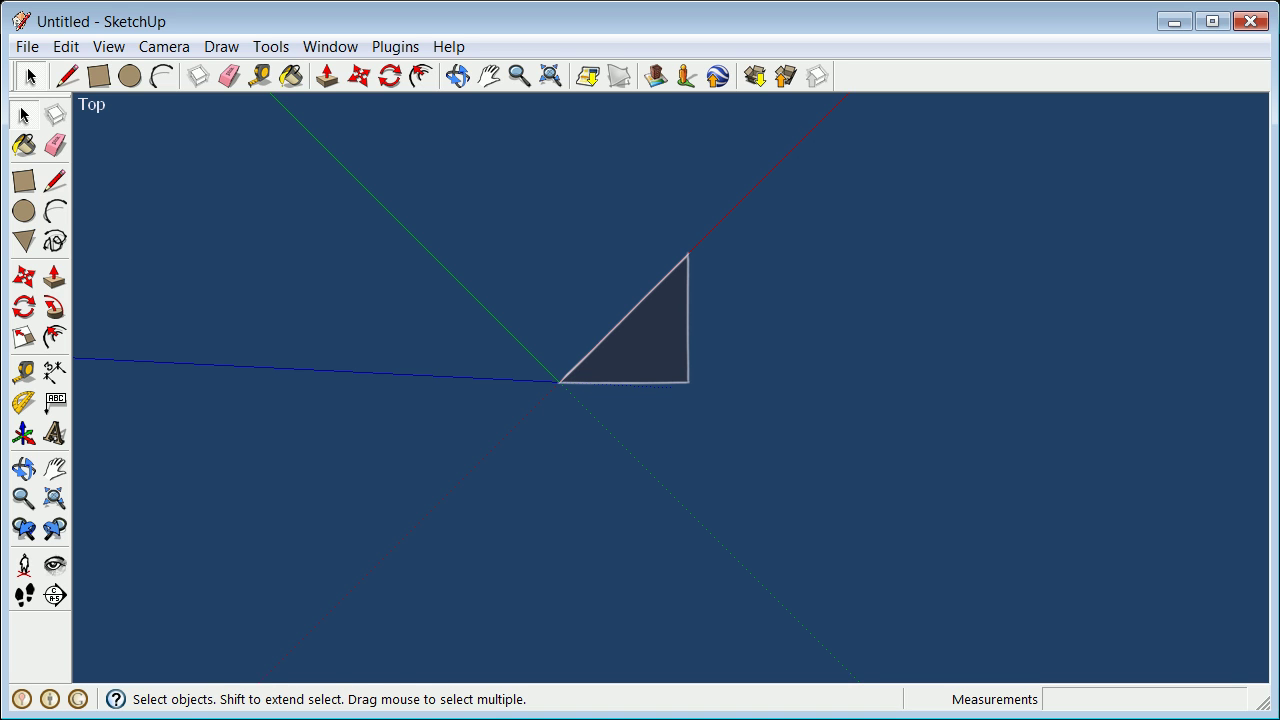
Copy the hypotenuse 1 inch along the green axis, up and to the left of the triangle.
left_click(645, 340)
left_click(623, 318)
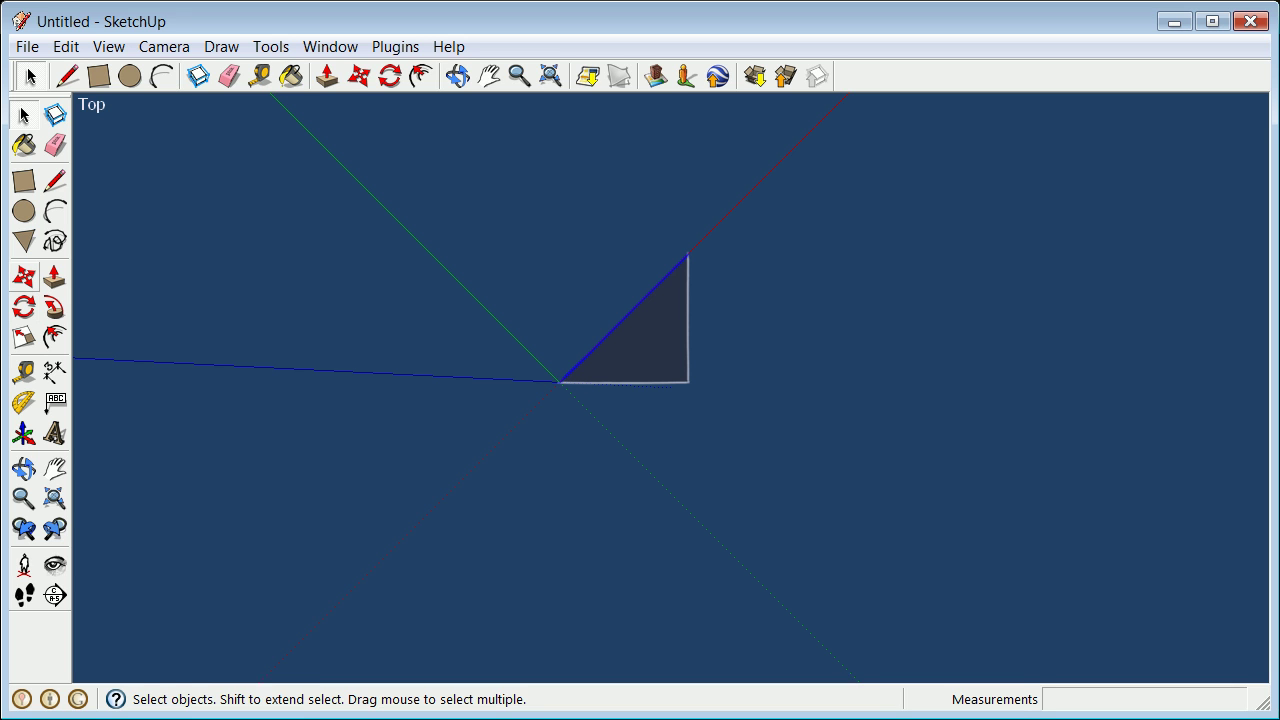
left_click(24, 276)
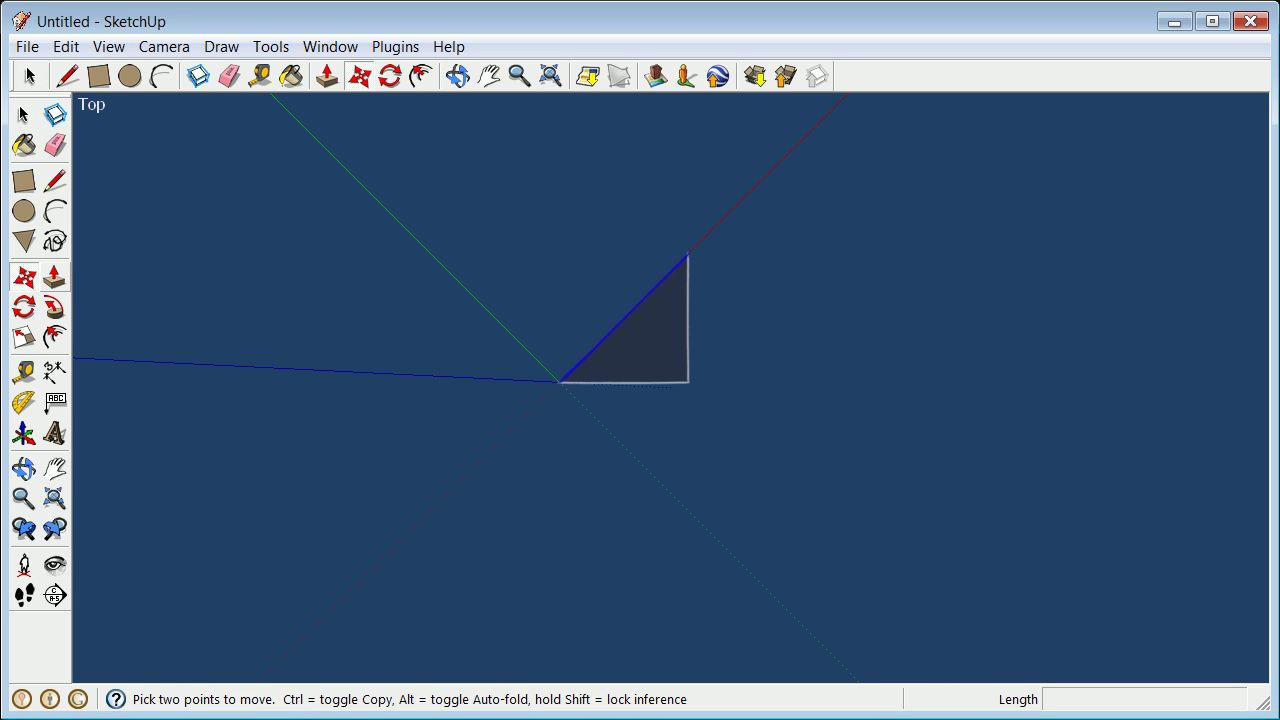
left_click(559, 381)
key("ctrl")
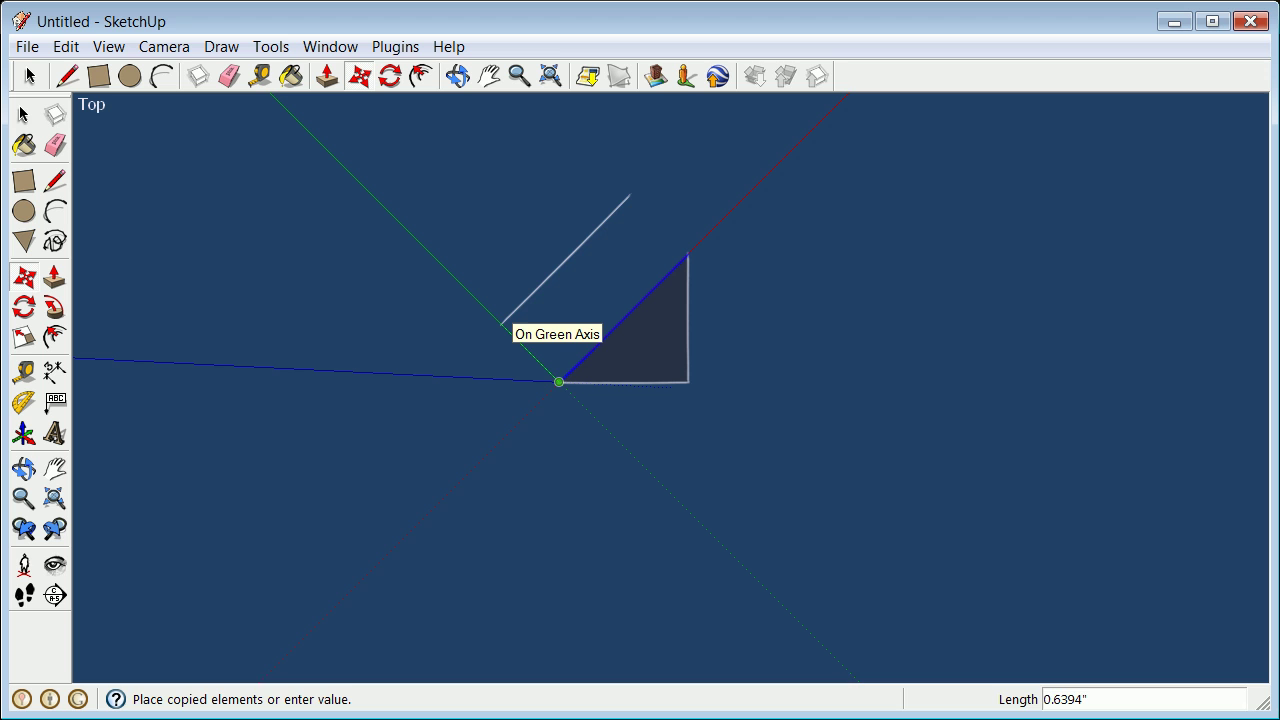
type("1")
key("Return")
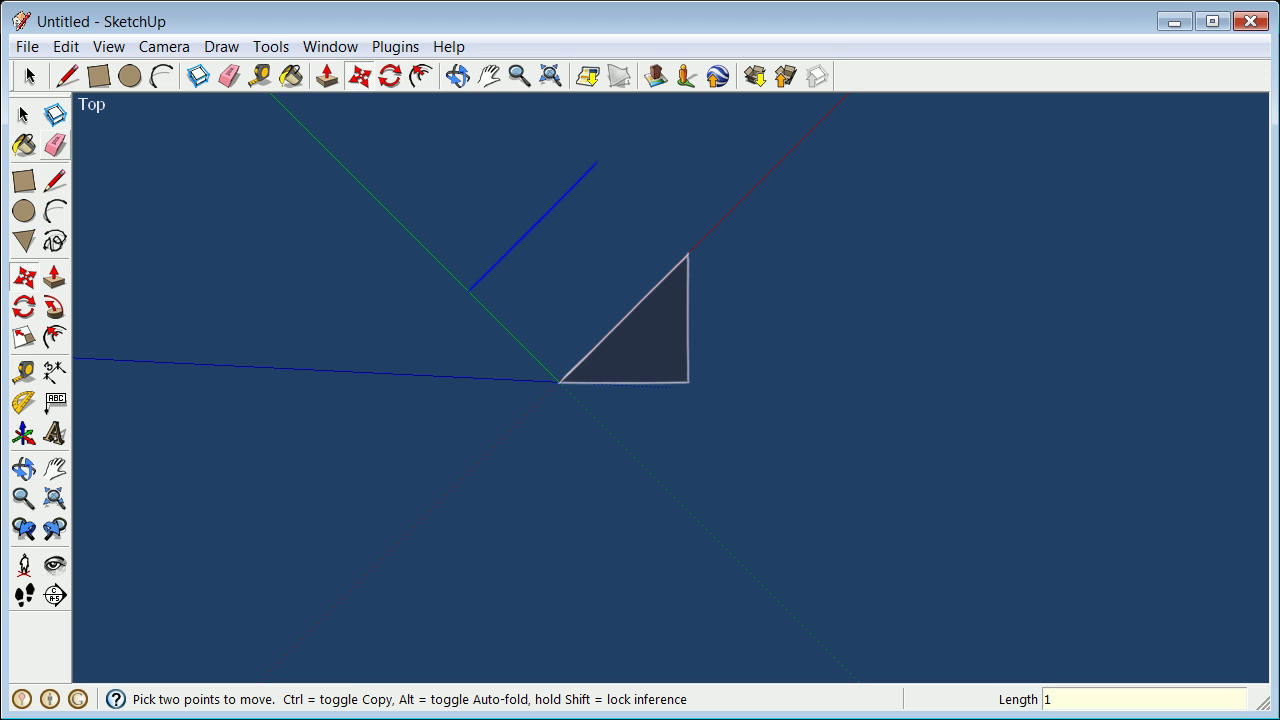
Draw a line from the hypotenuse's upper endpoint to the copied line's upper endpoint and clear the selection.
left_click(24, 115)
key("l")
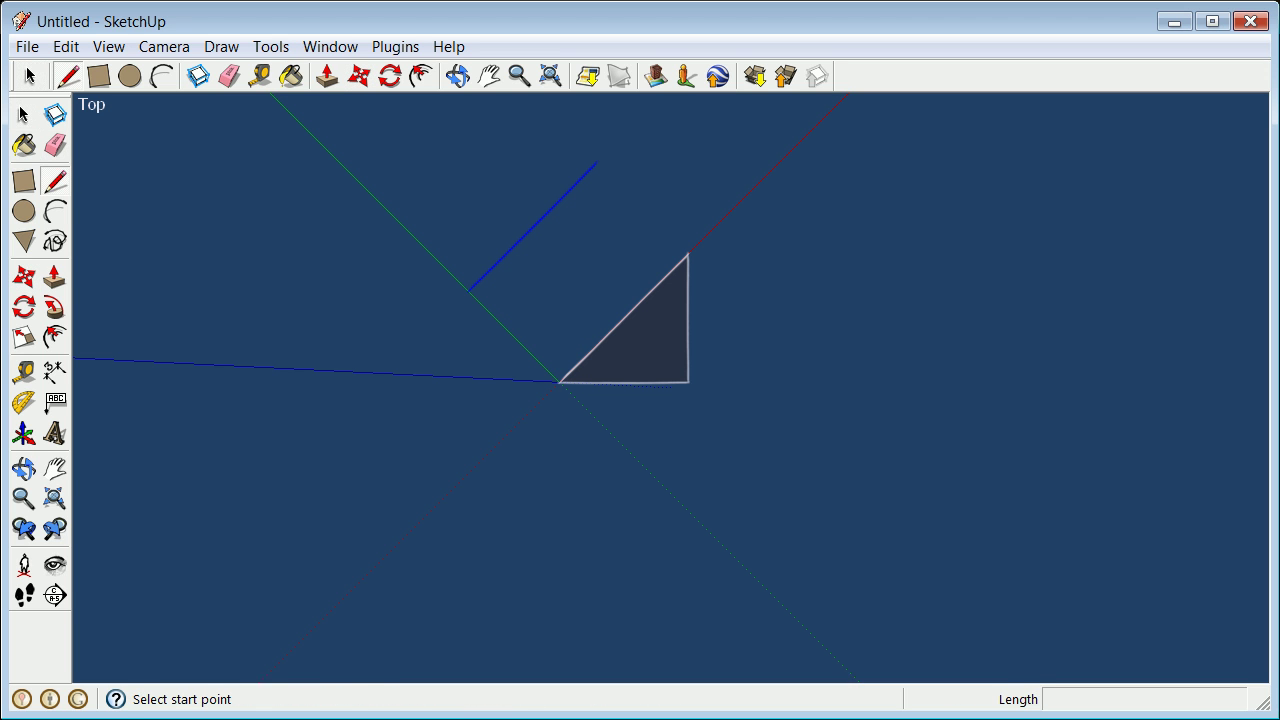
left_click(688, 253)
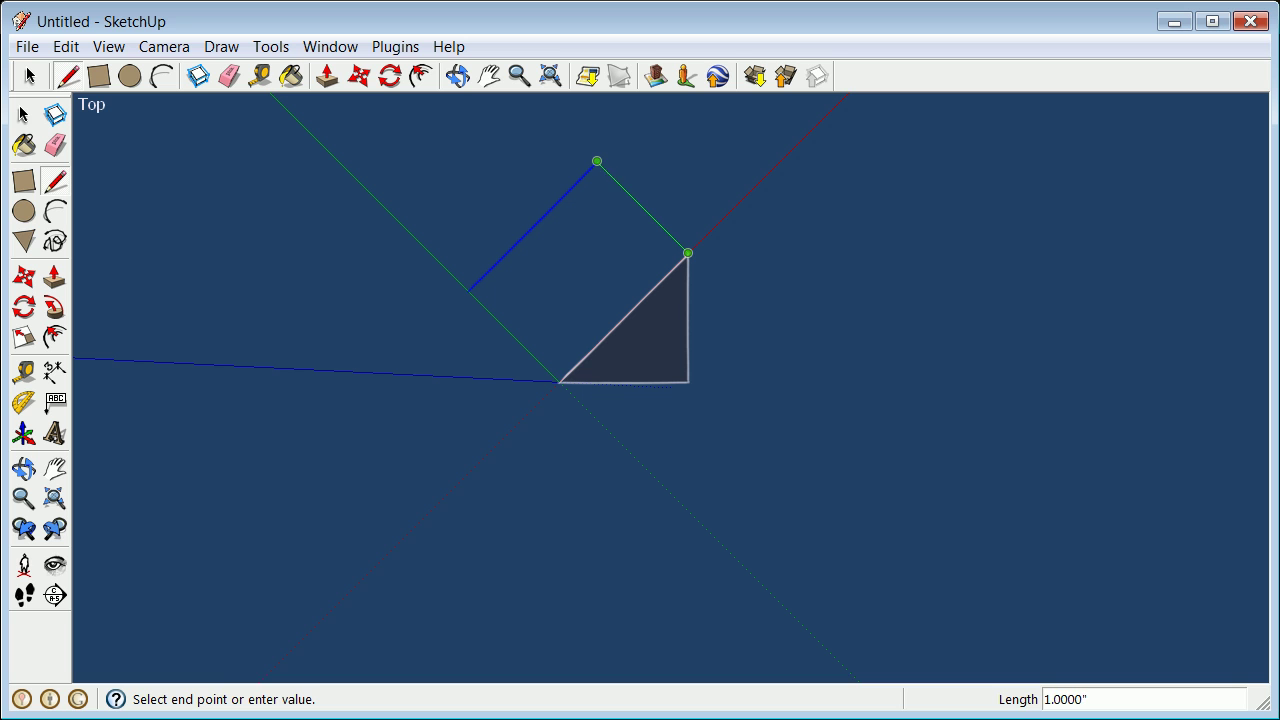
left_click(597, 161)
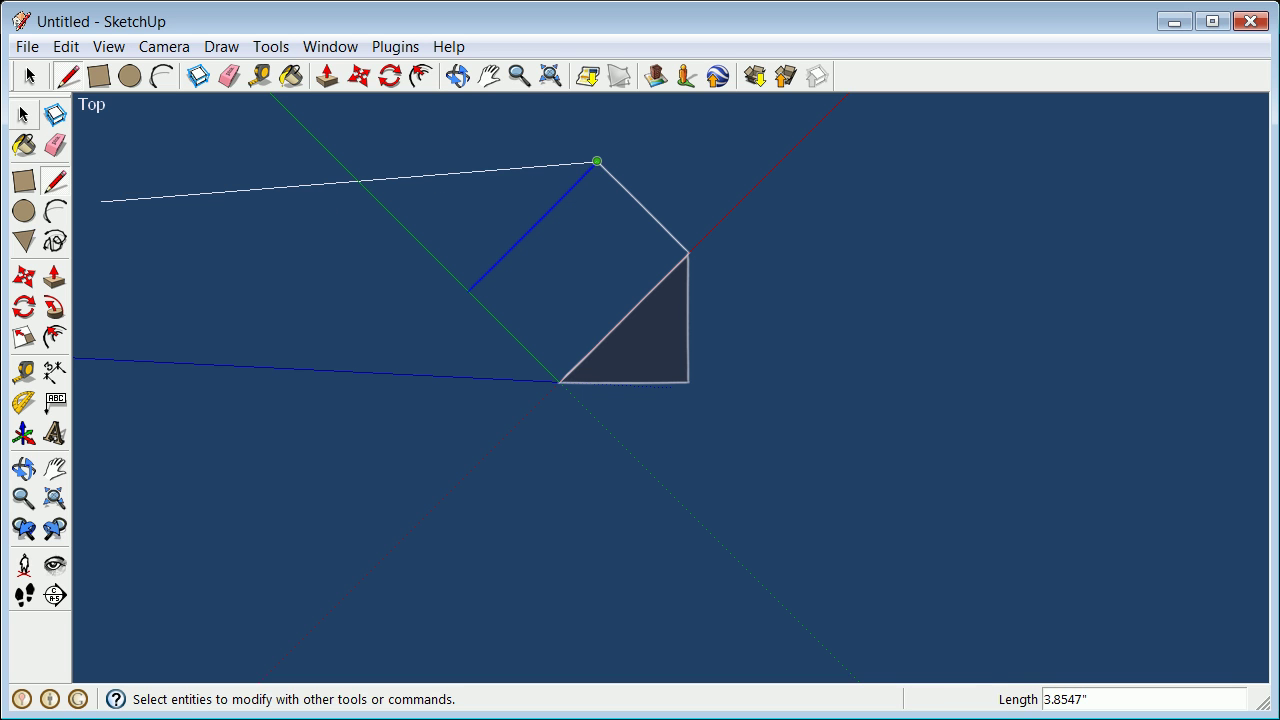
left_click(24, 115)
key("ctrl+t")
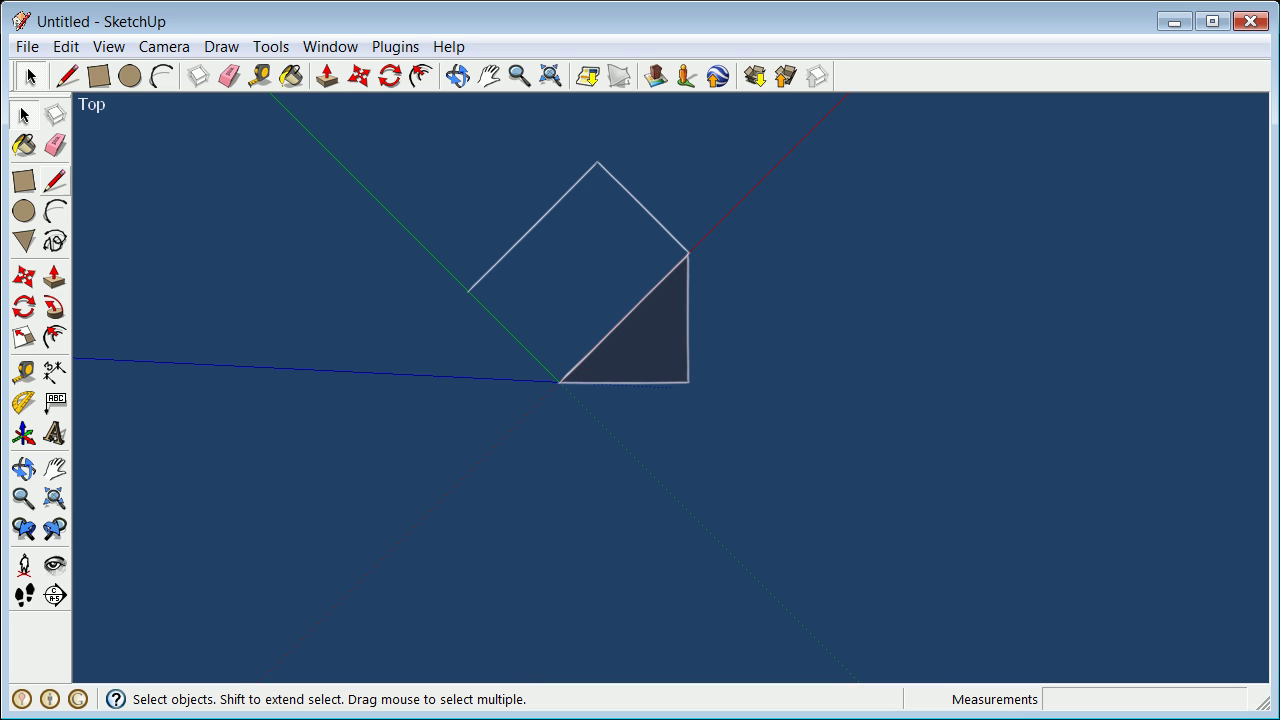
Draw the second triangle's hypotenuse from the axes origin to the copied line's upper endpoint.
left_click(55, 180)
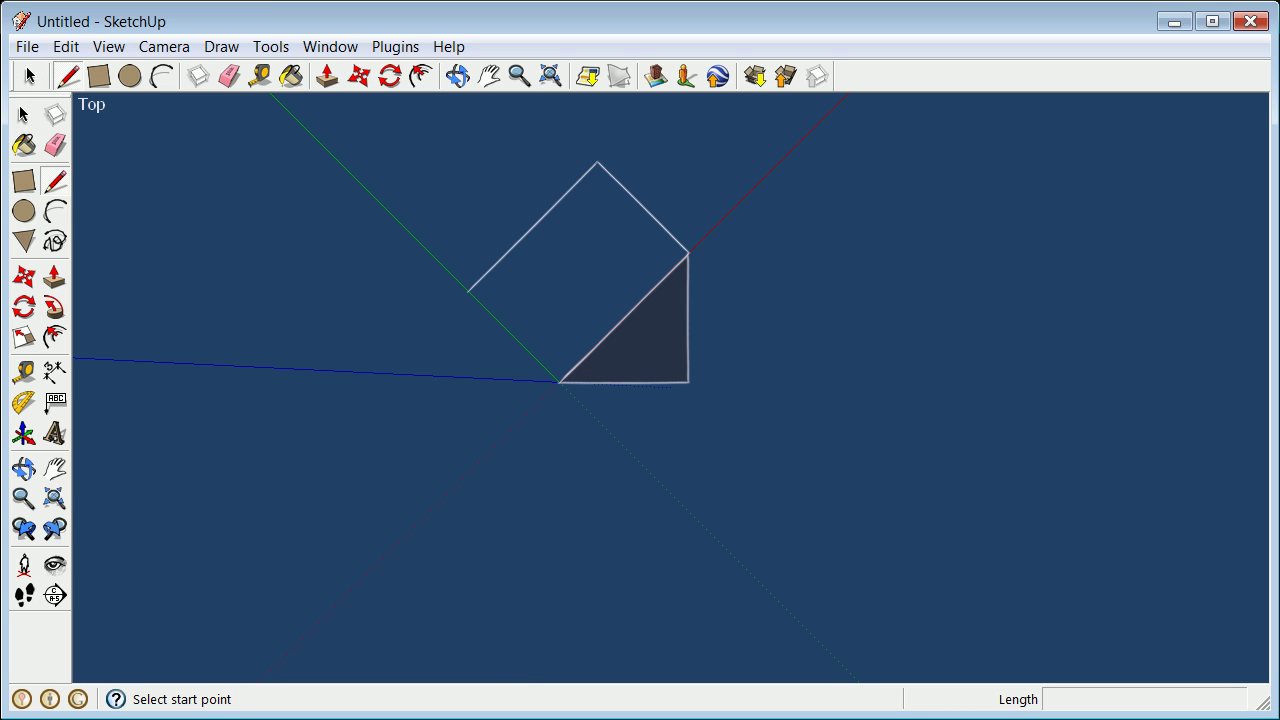
left_click(559, 381)
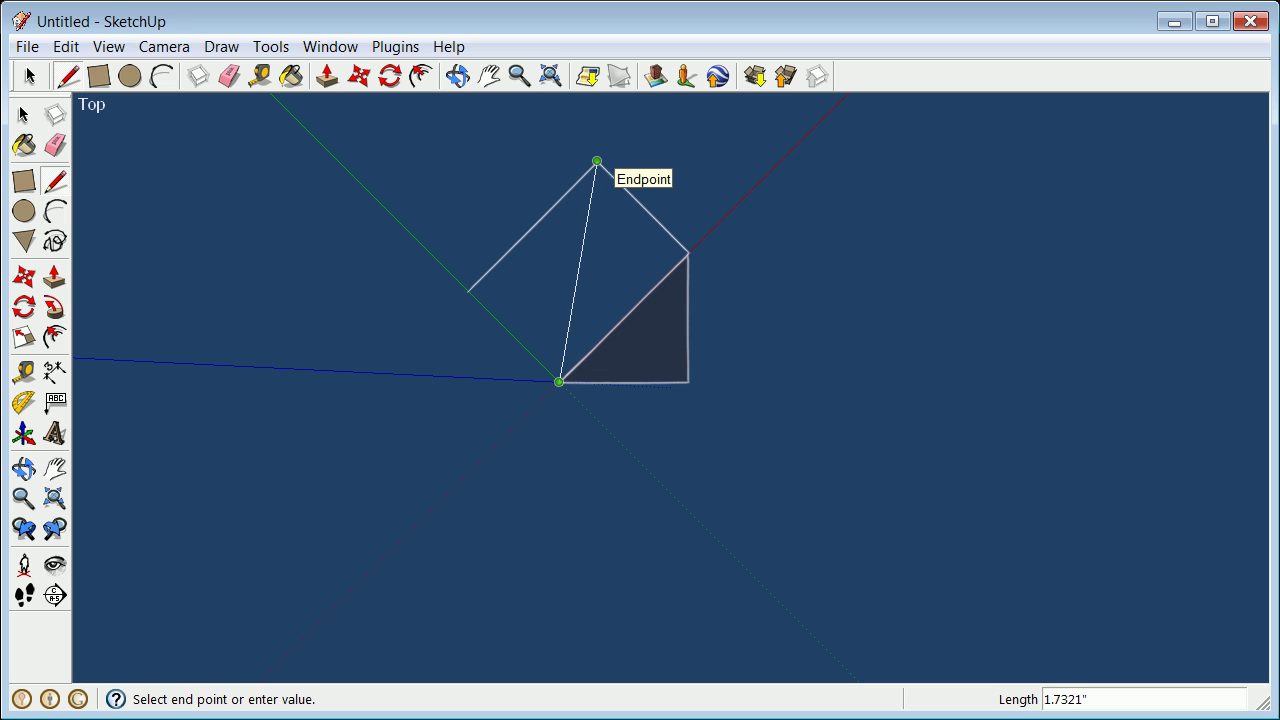
left_click(597, 162)
key("space")
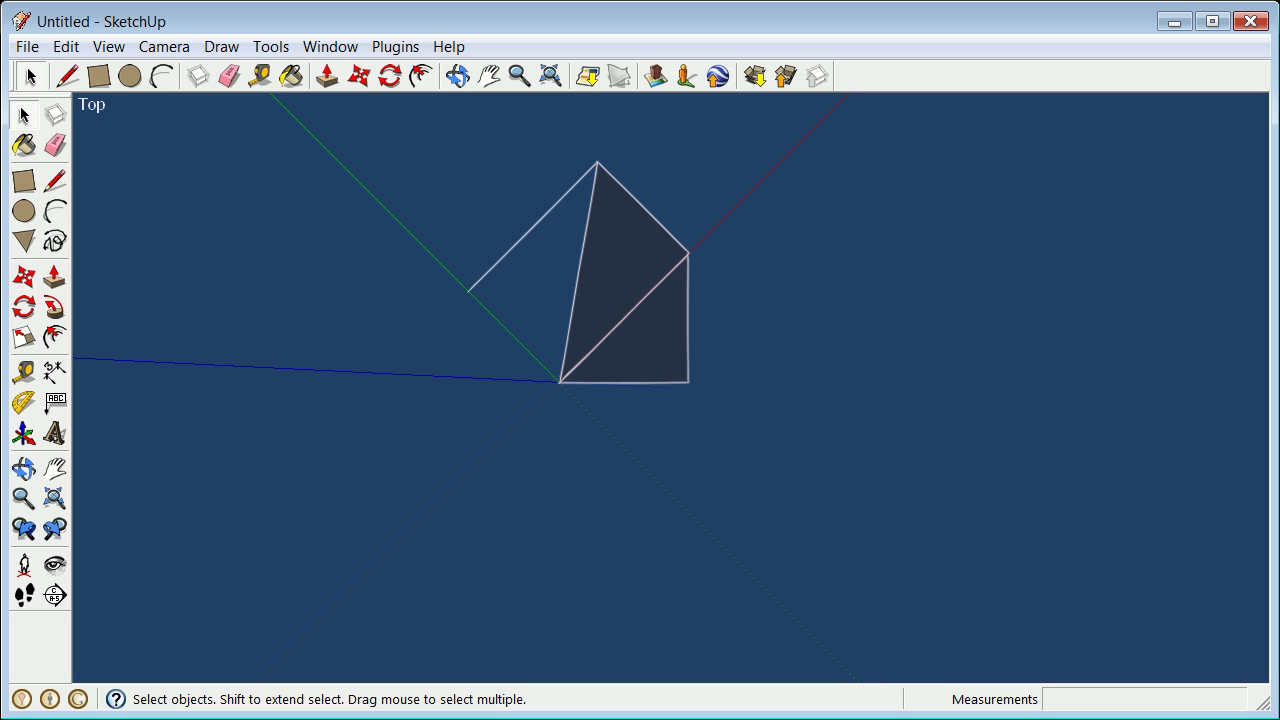
Erase the copied parallel line and the filled faces of both triangles, keeping the triangle edges.
right_click(503, 257)
left_click(540, 300)
right_click(634, 234)
left_click(700, 273)
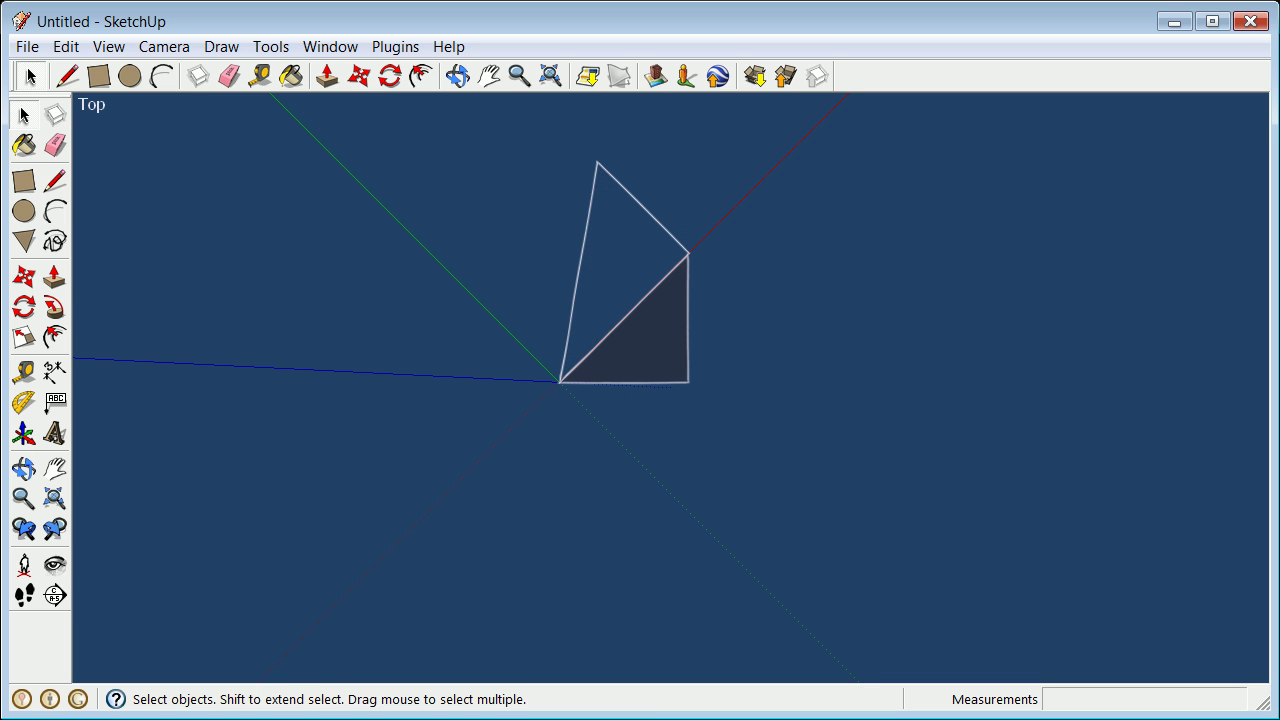
right_click(665, 318)
left_click(718, 356)
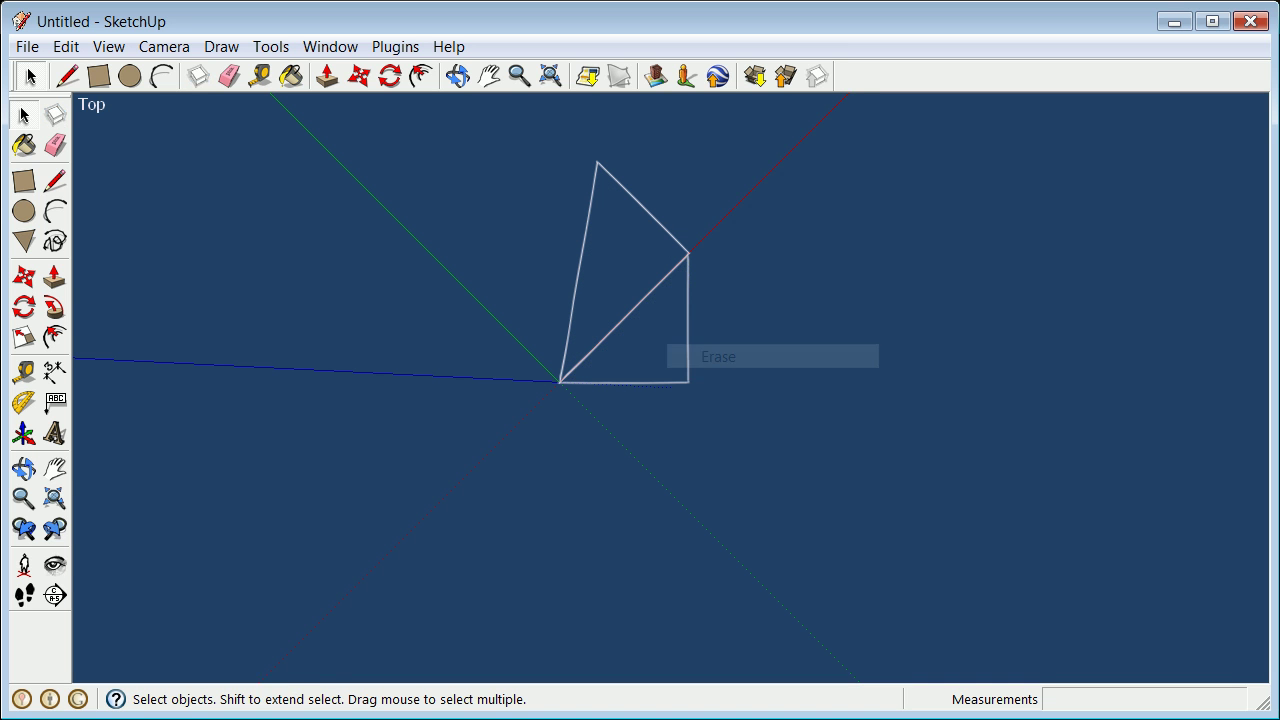
Check the length of the second triangle's hypotenuse in its entity info and clear the selection.
left_click(578, 272)
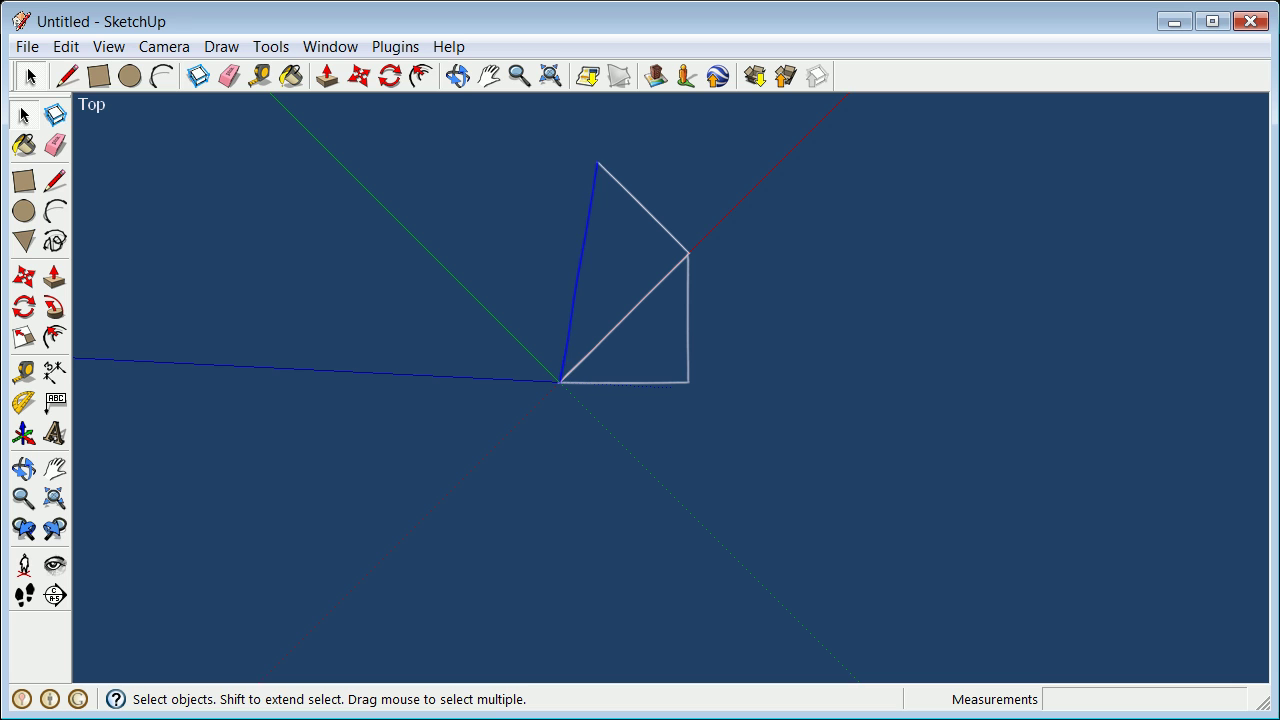
key("ctrl+t")
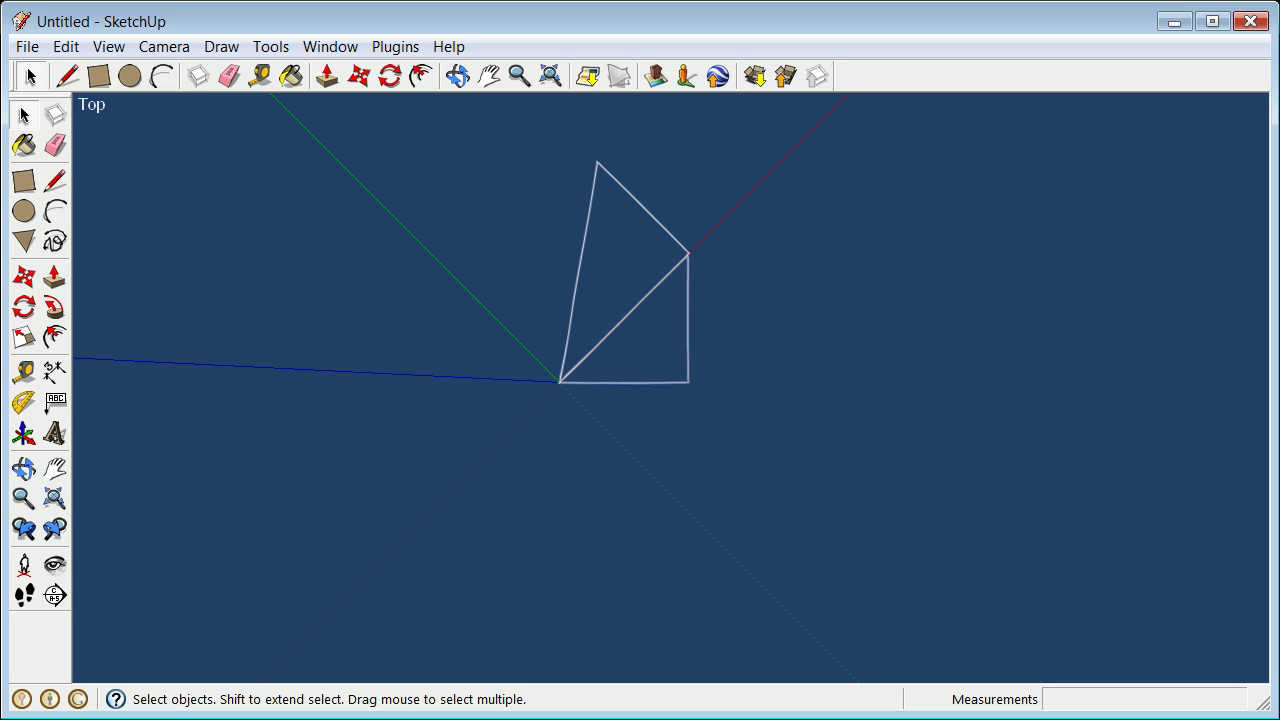
right_click(580, 262)
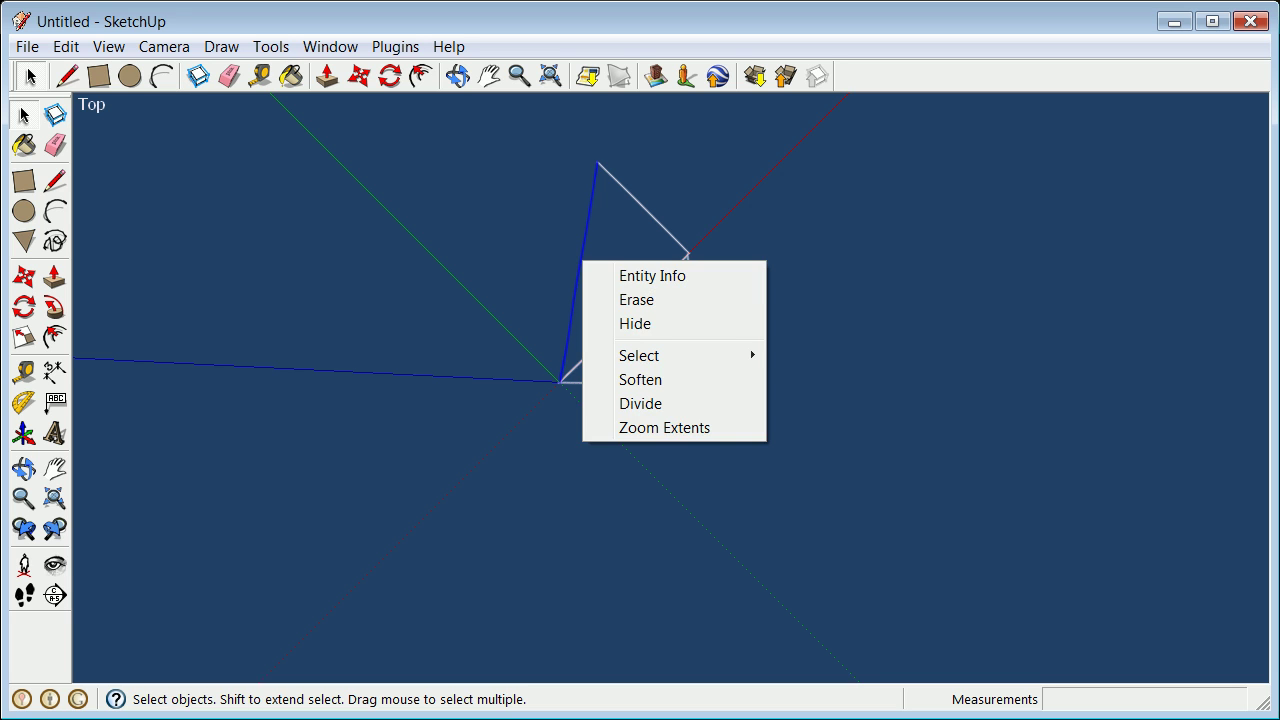
left_click(640, 274)
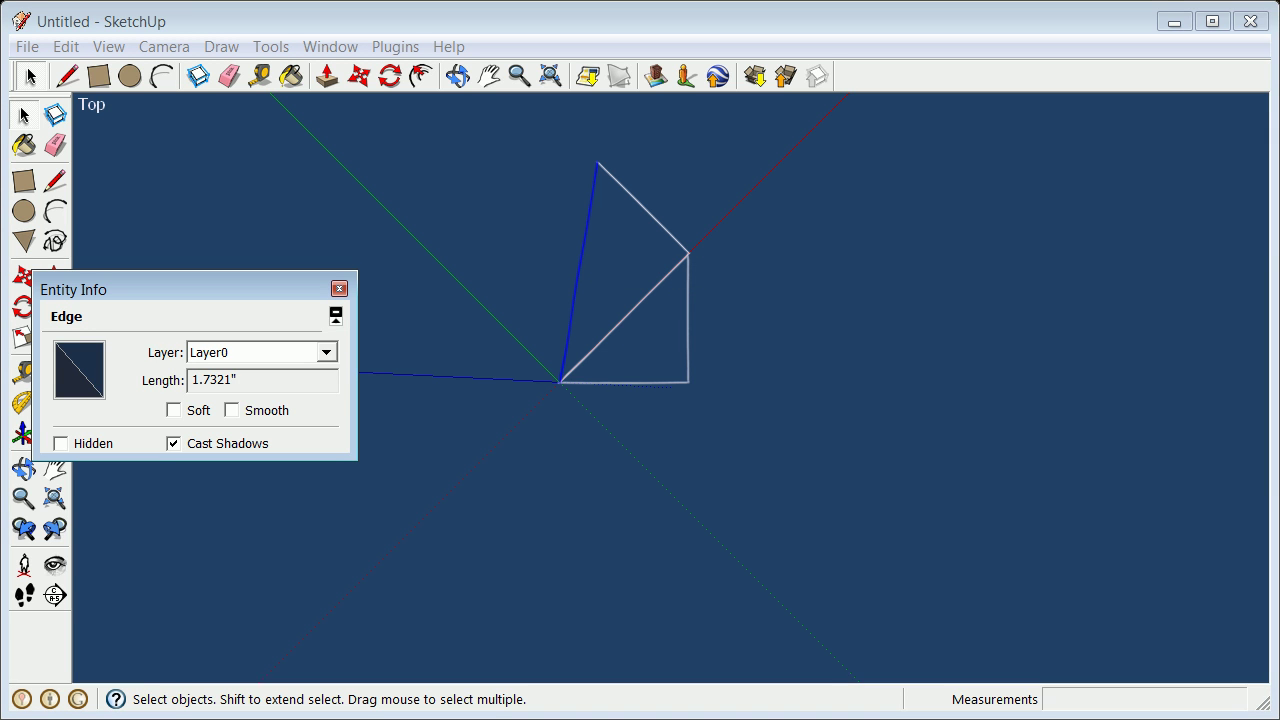
left_click(339, 289)
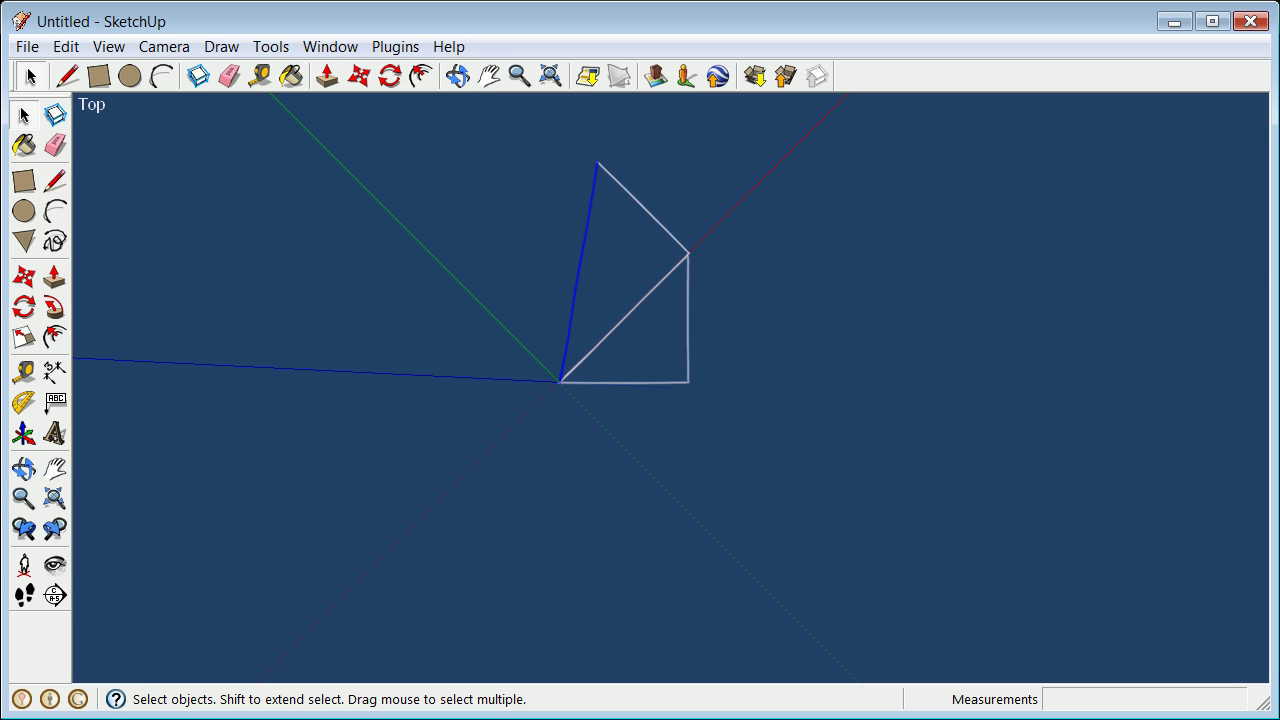
key("ctrl+t")
Realign the drawing axes at the shared triangle vertex, with red along the second triangle's hypotenuse and green perpendicular to it.
left_click(23, 433)
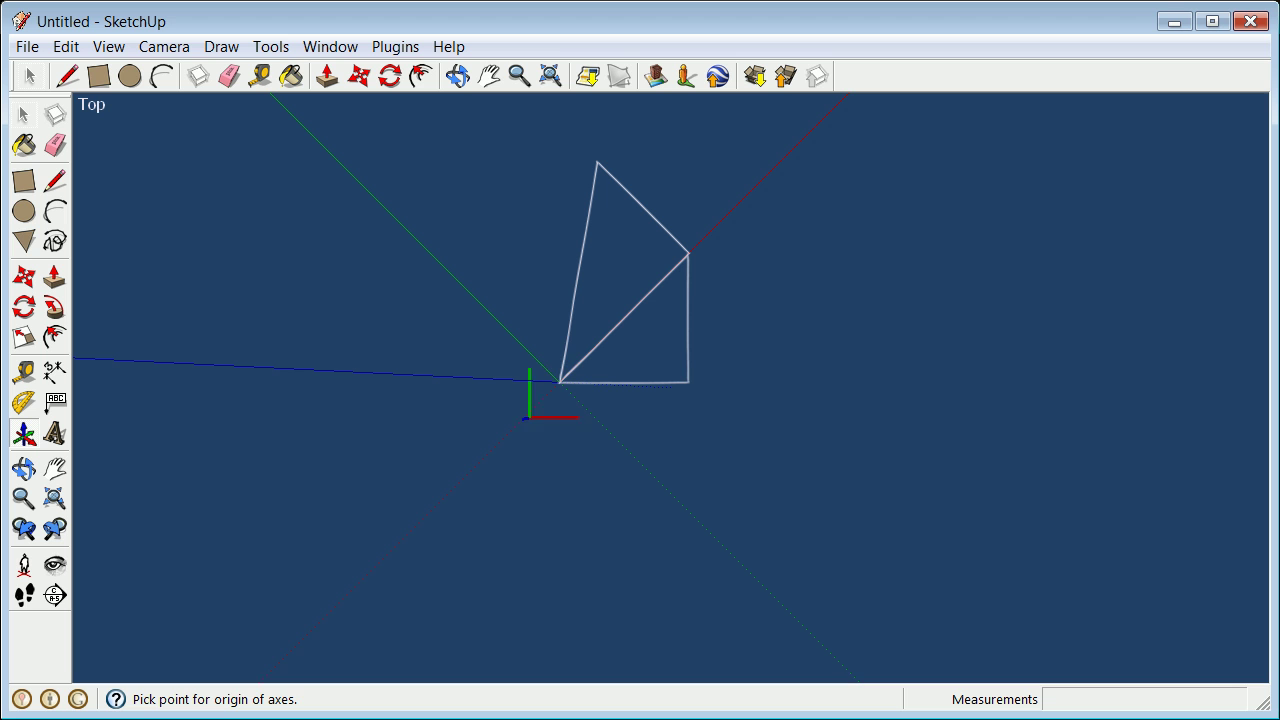
left_click(558, 381)
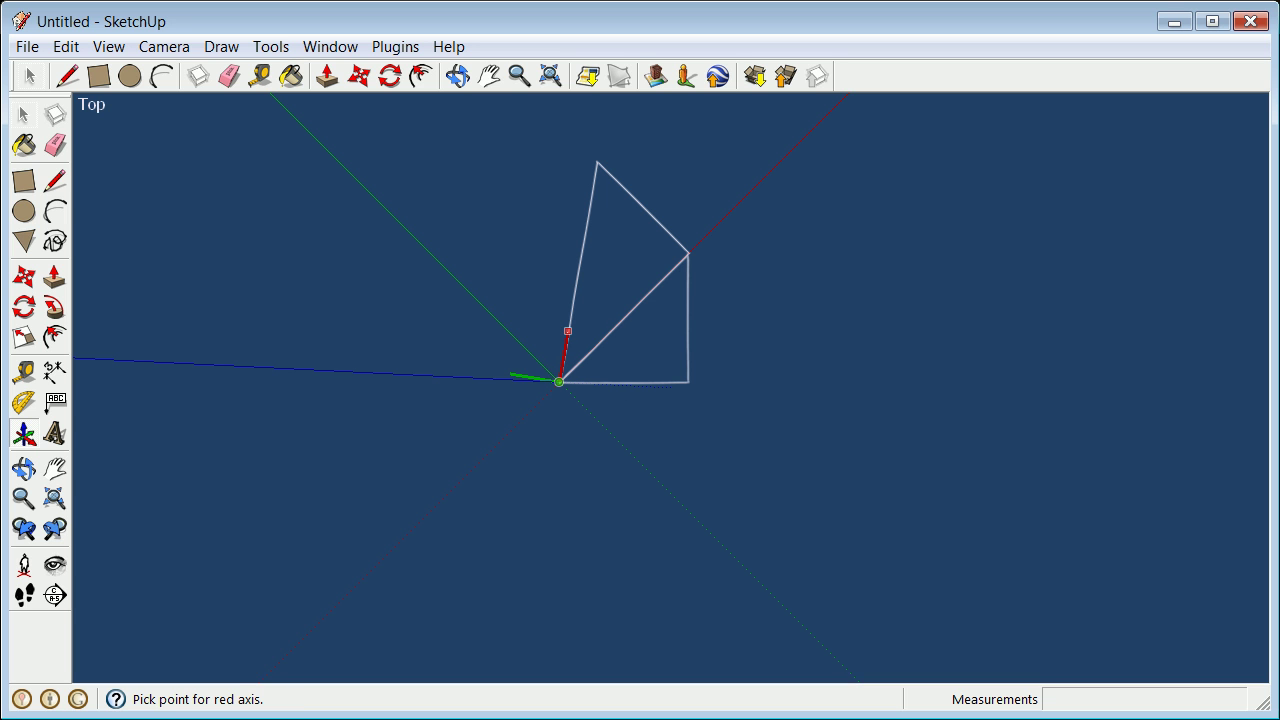
left_click(568, 330)
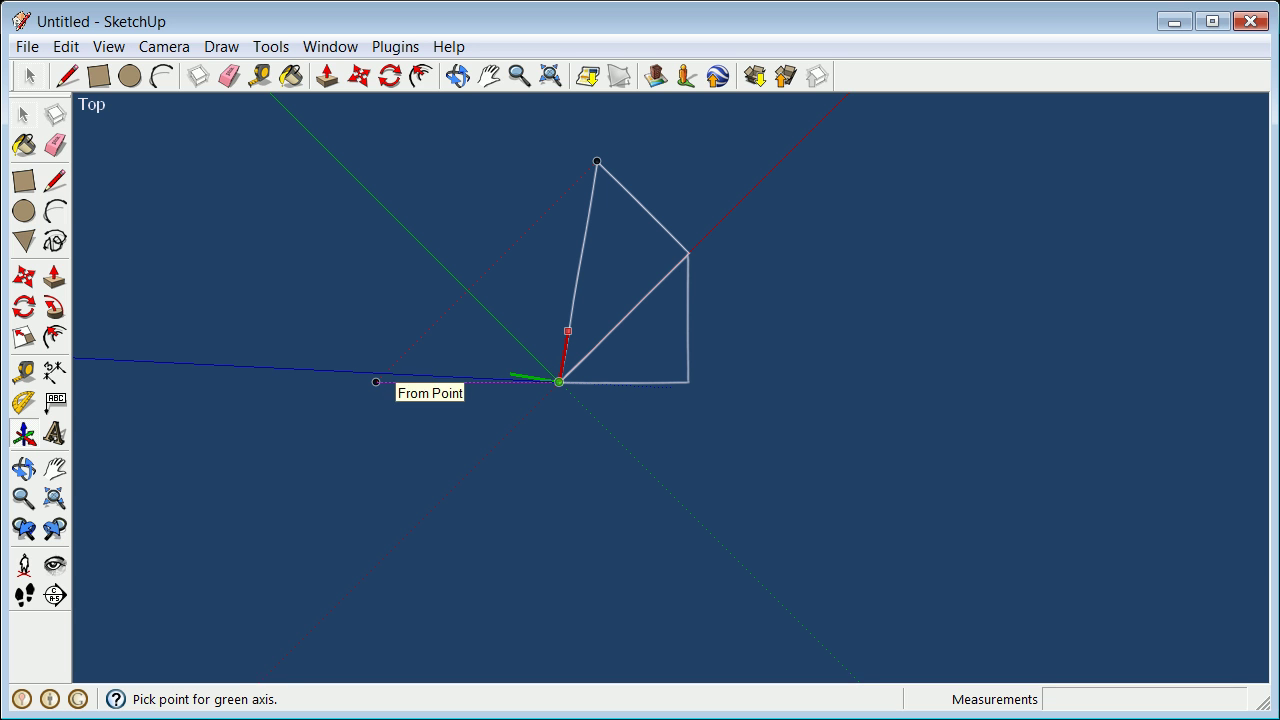
scroll(388, 372, "up", 3)
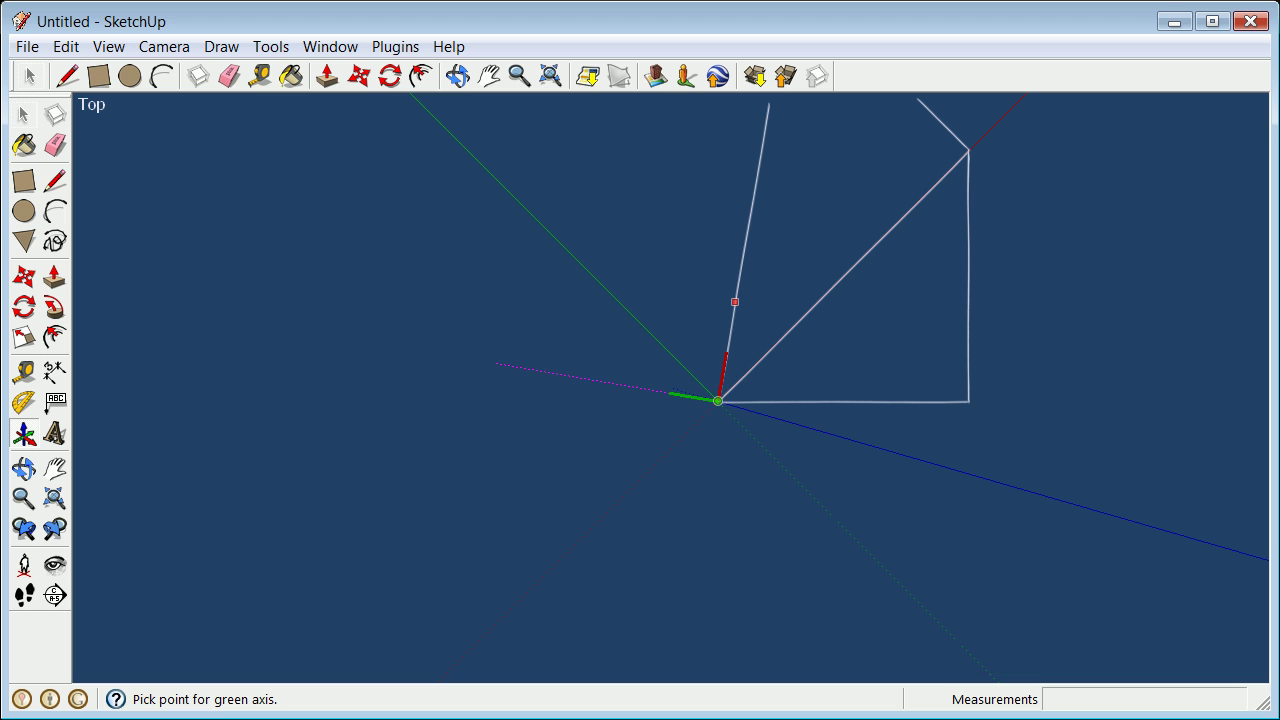
left_click(497, 364)
scroll(300, 390, "down", 2)
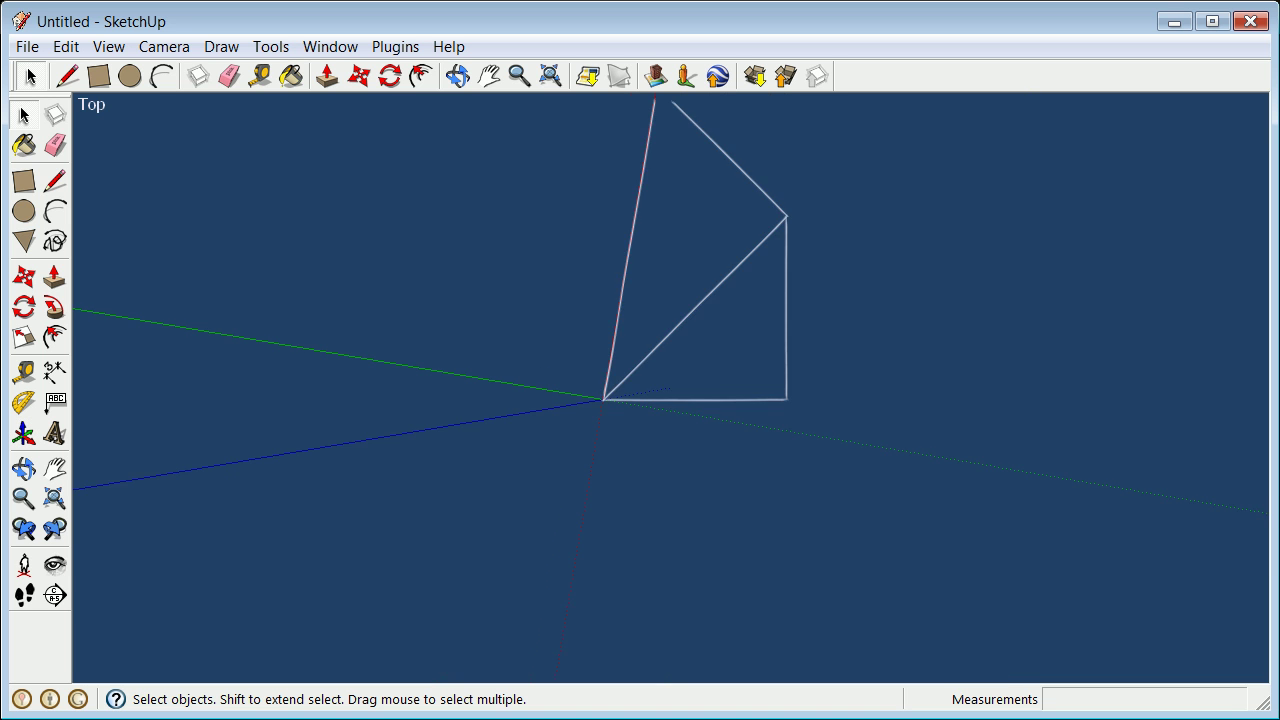
scroll(291, 385, "down", 2)
scroll(500, 245, "up", 5)
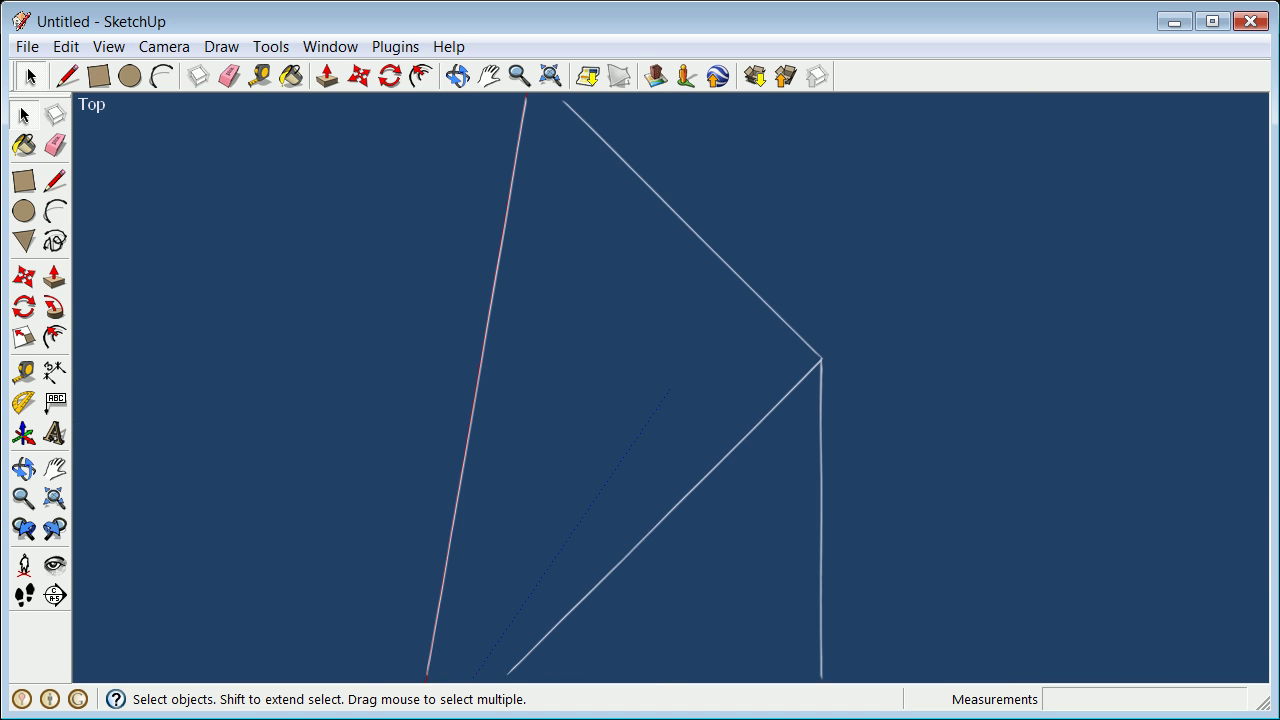
scroll(579, 242, "down", 4)
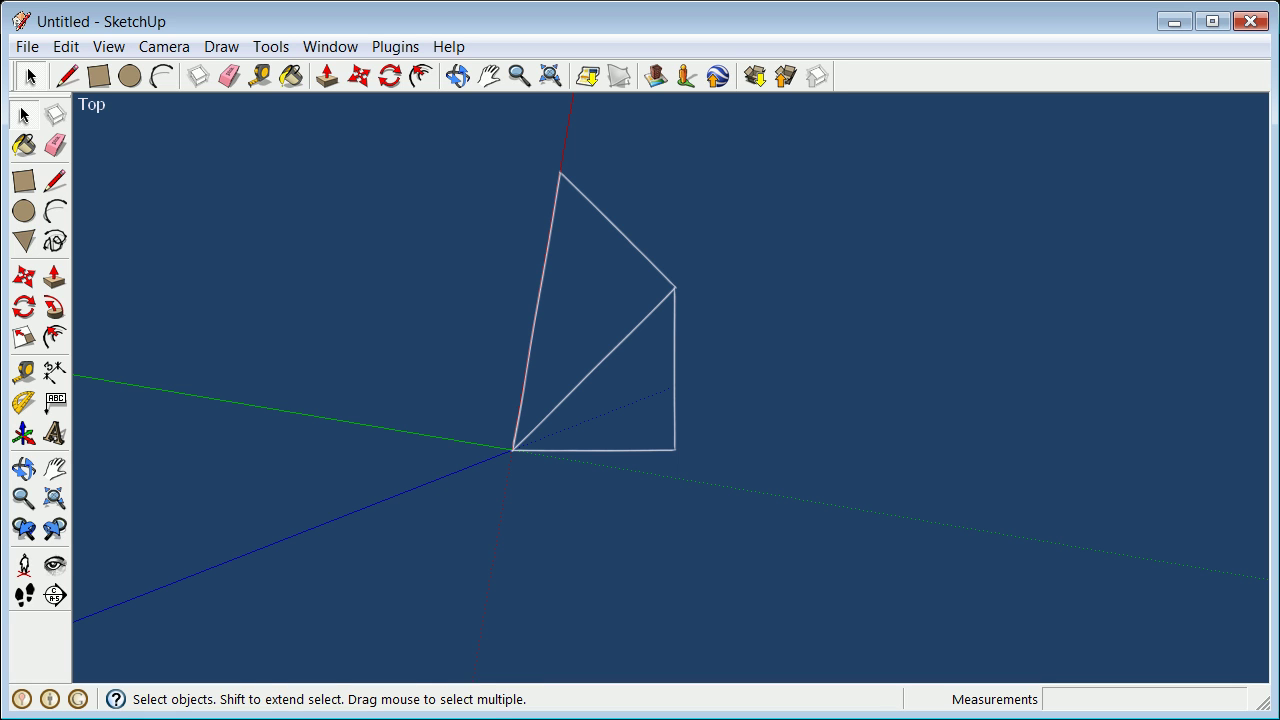
Copy the second triangle's hypotenuse 1 inch along the green axis, away from the existing triangles.
left_click(536, 311)
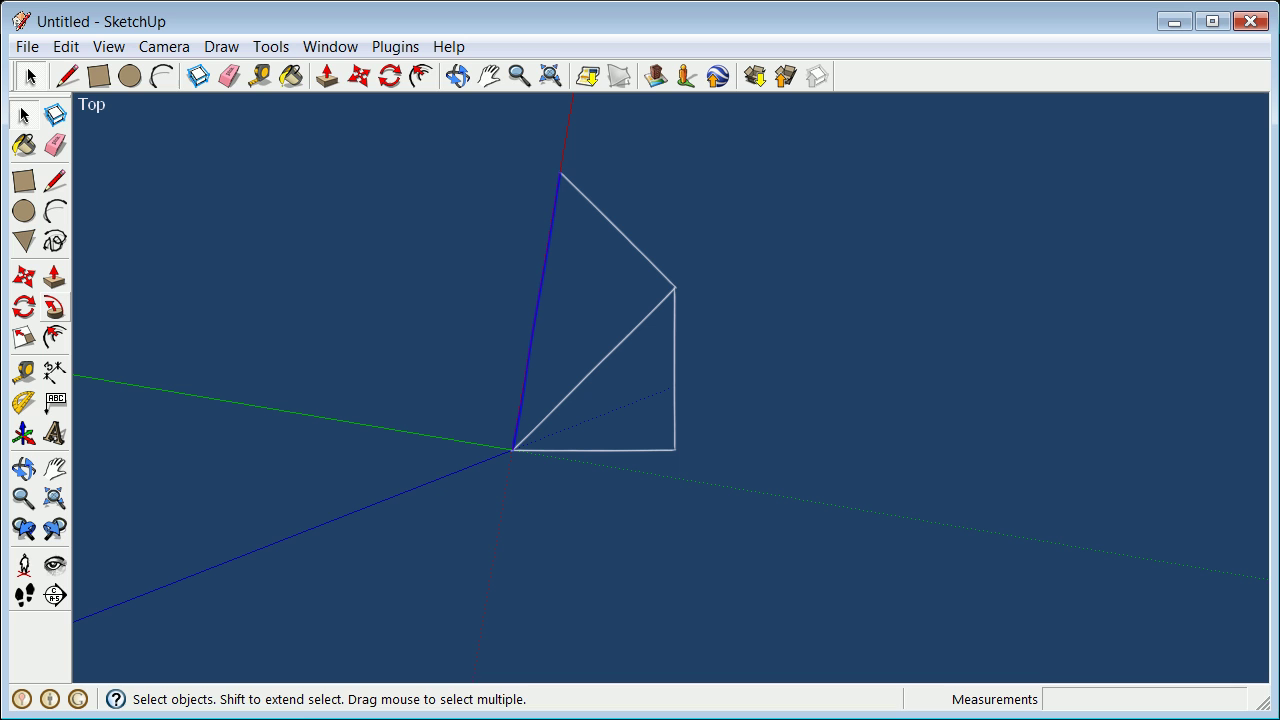
left_click(24, 277)
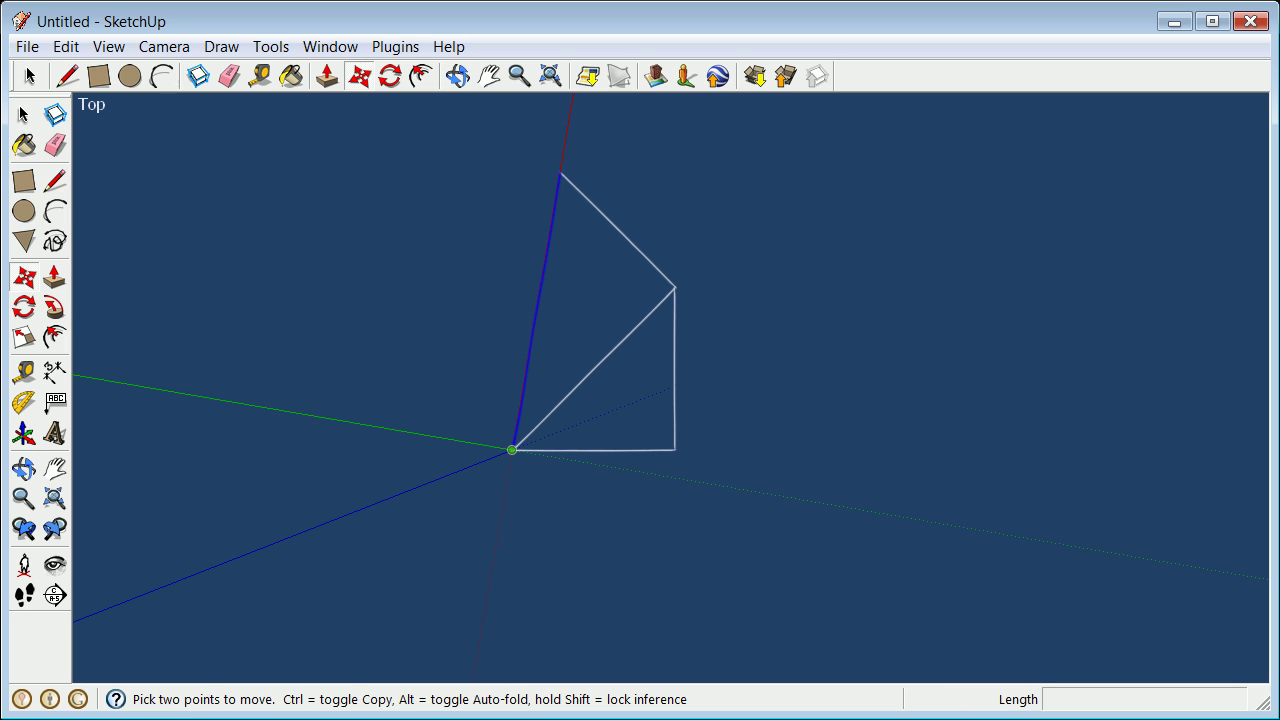
left_click(512, 450)
key("ctrl")
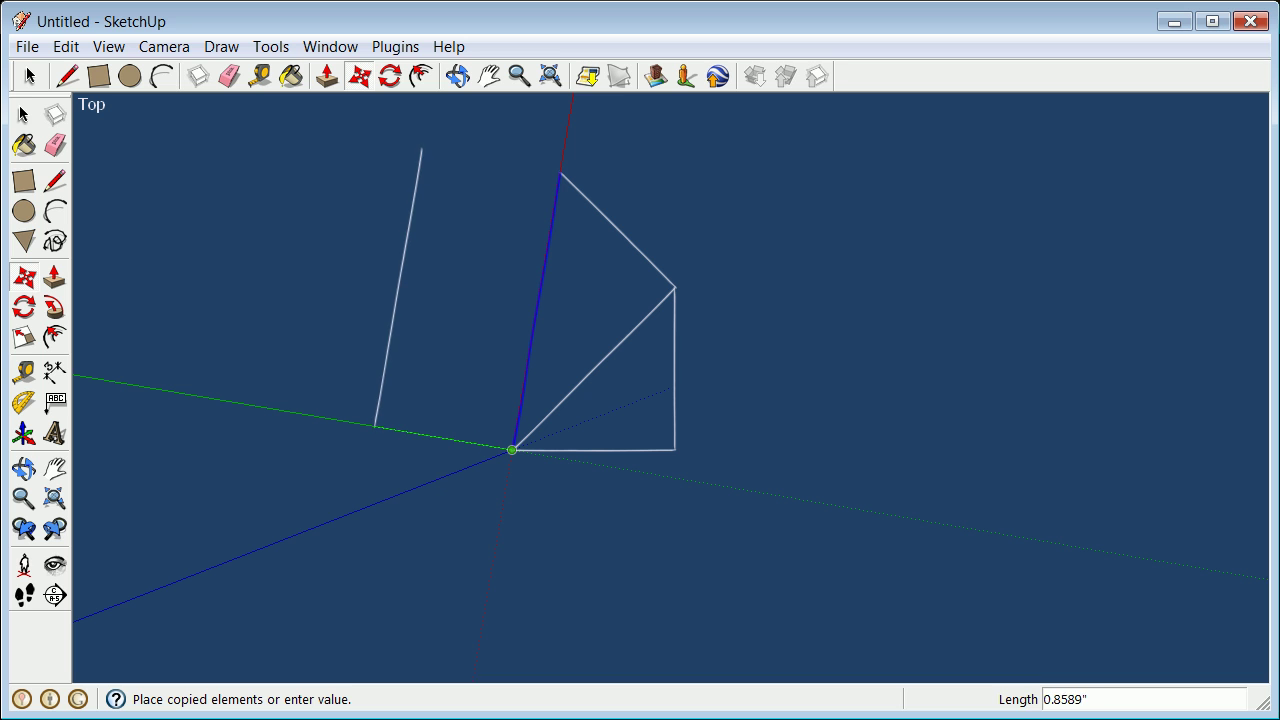
type("1")
key("Return")
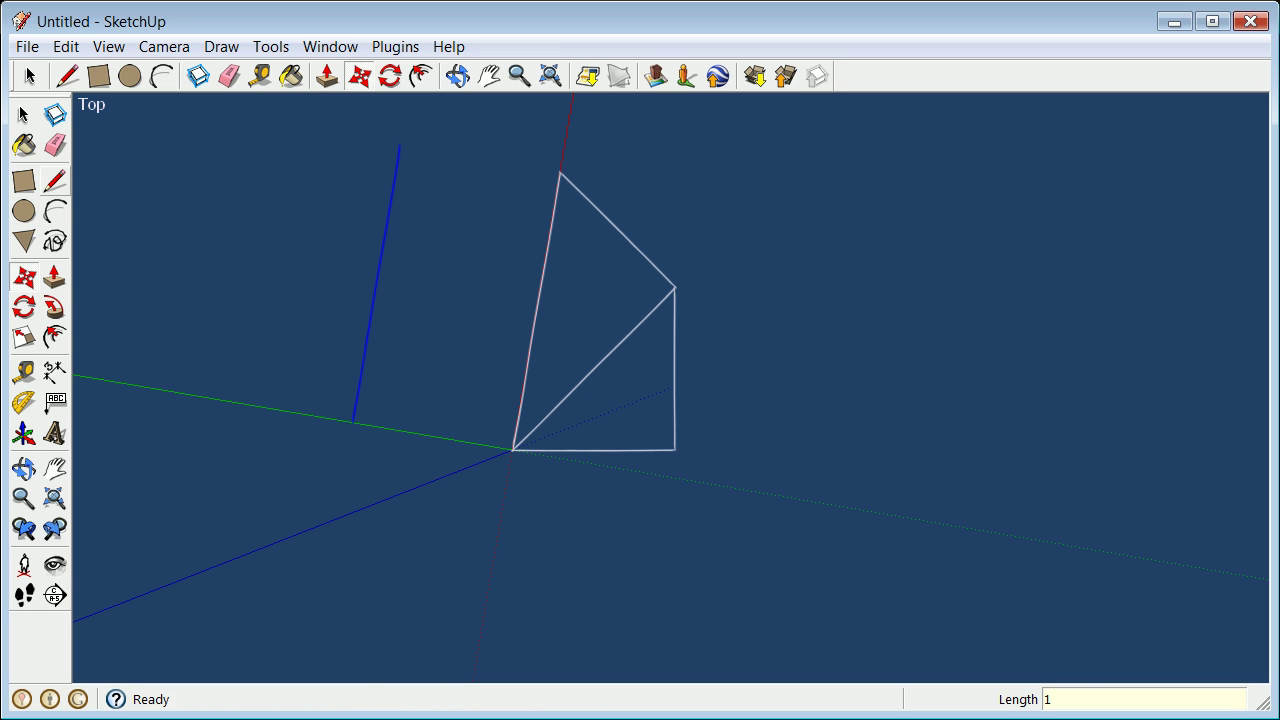
Draw the third triangle's outer leg from the second hypotenuse's upper endpoint to the copied line's upper endpoint.
key("l")
left_click(560, 172)
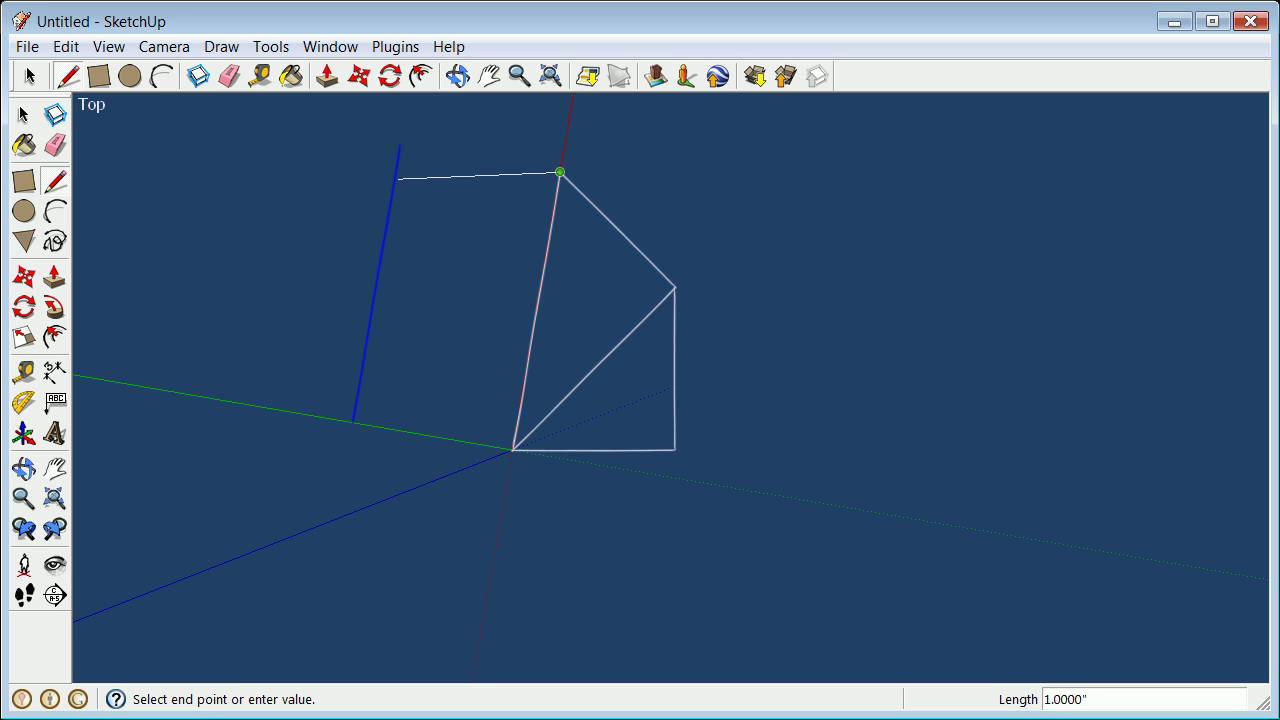
left_click(399, 144)
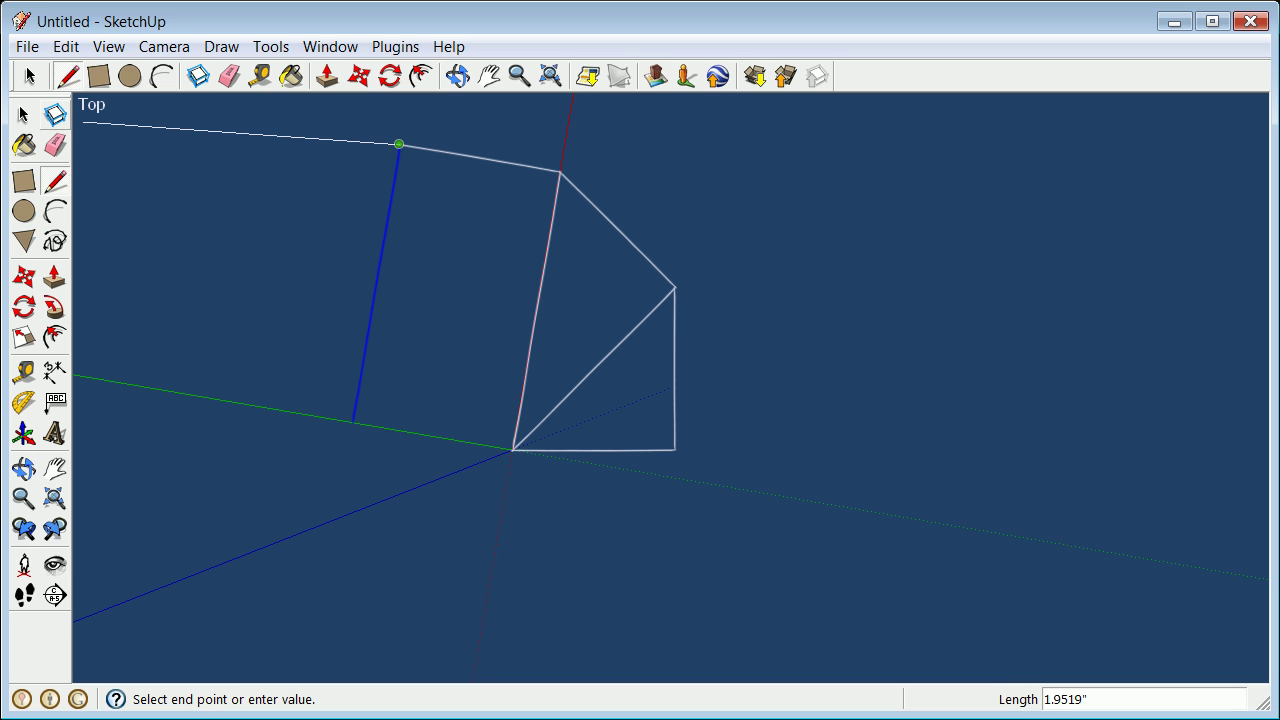
left_click(24, 115)
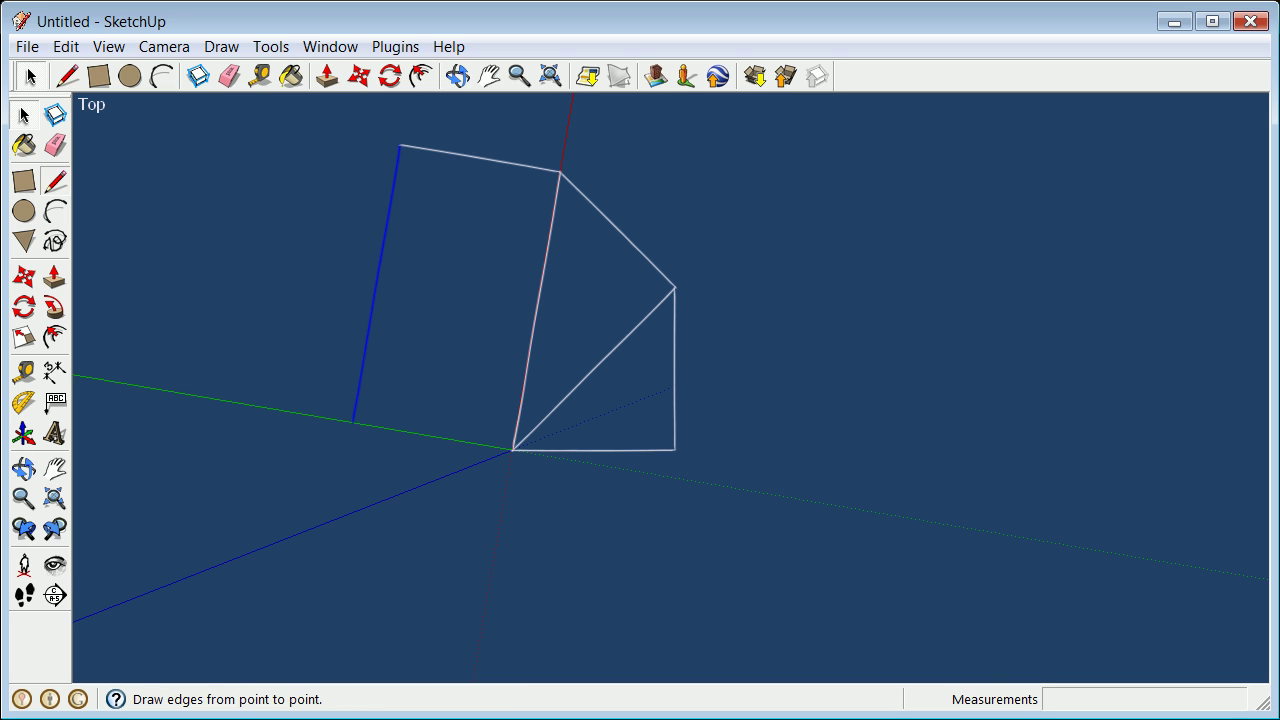
Draw the third triangle's hypotenuse from the axes origin to the copied line's upper endpoint.
left_click(55, 180)
left_click(512, 450)
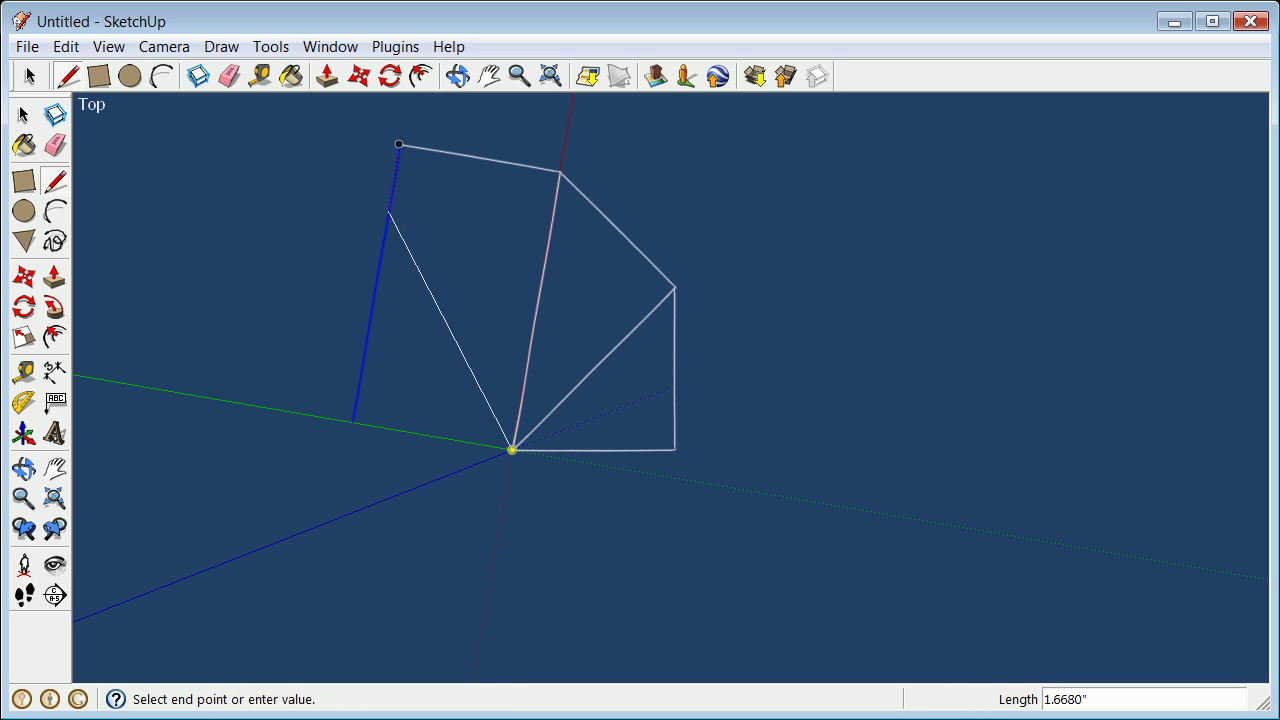
left_click(399, 144)
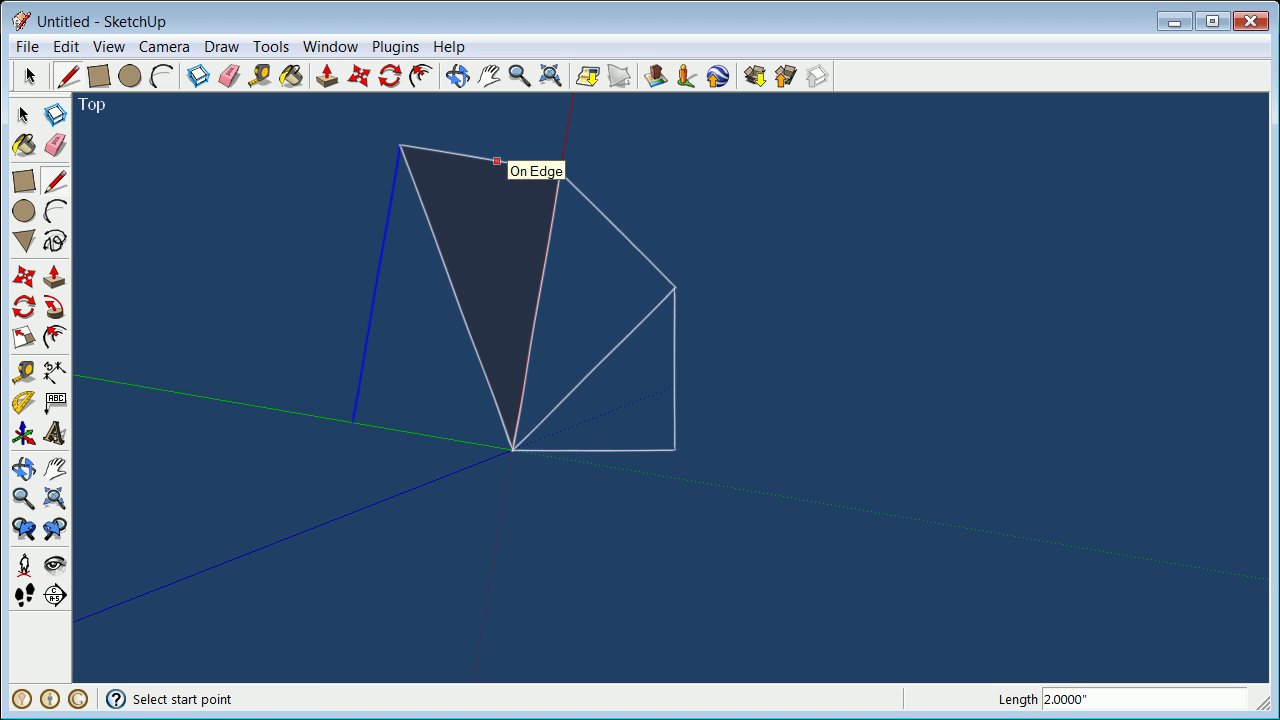
left_click(29, 76)
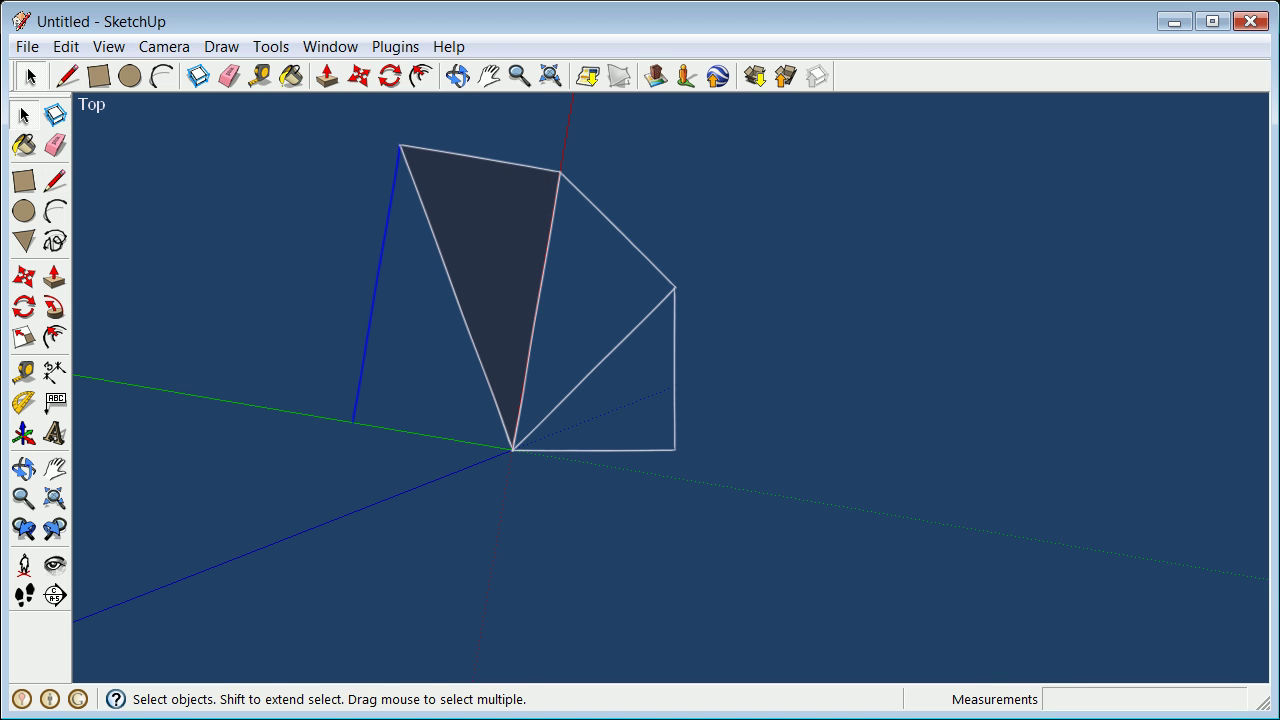
Erase the third triangle's filled face and the copied parallel line, keeping the triangle's edges.
right_click(474, 206)
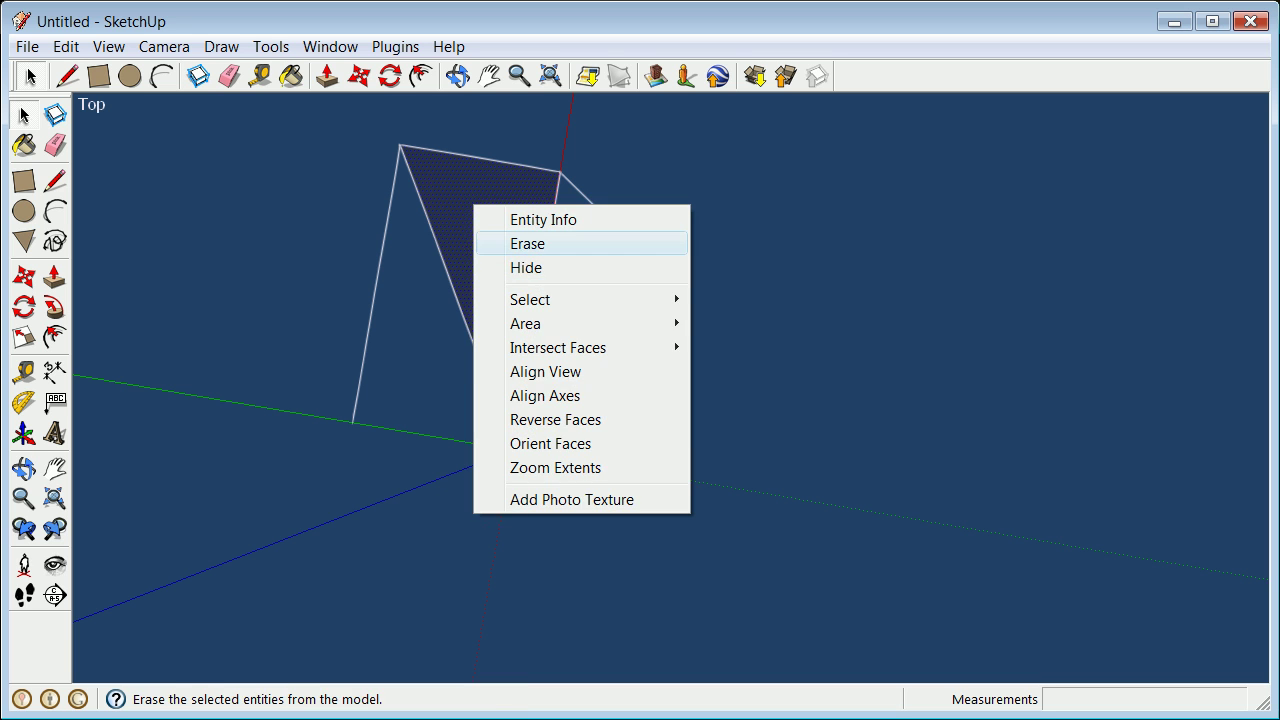
left_click(527, 243)
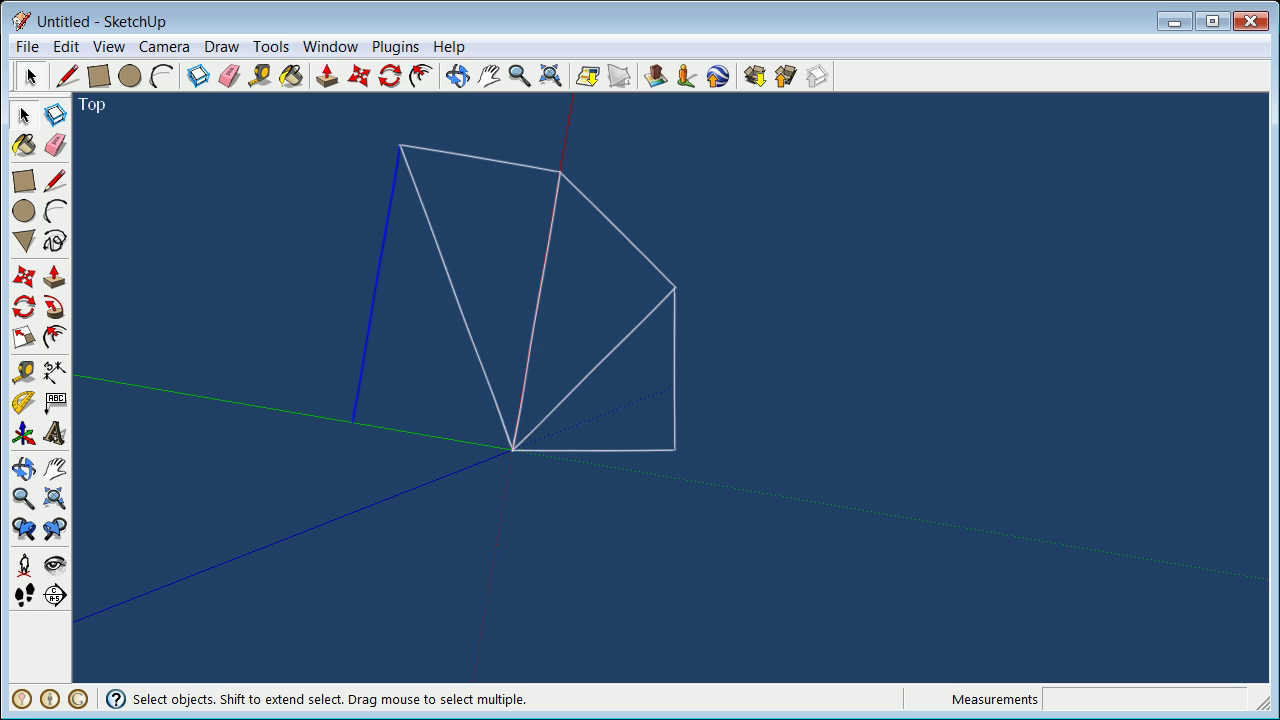
right_click(378, 272)
left_click(420, 311)
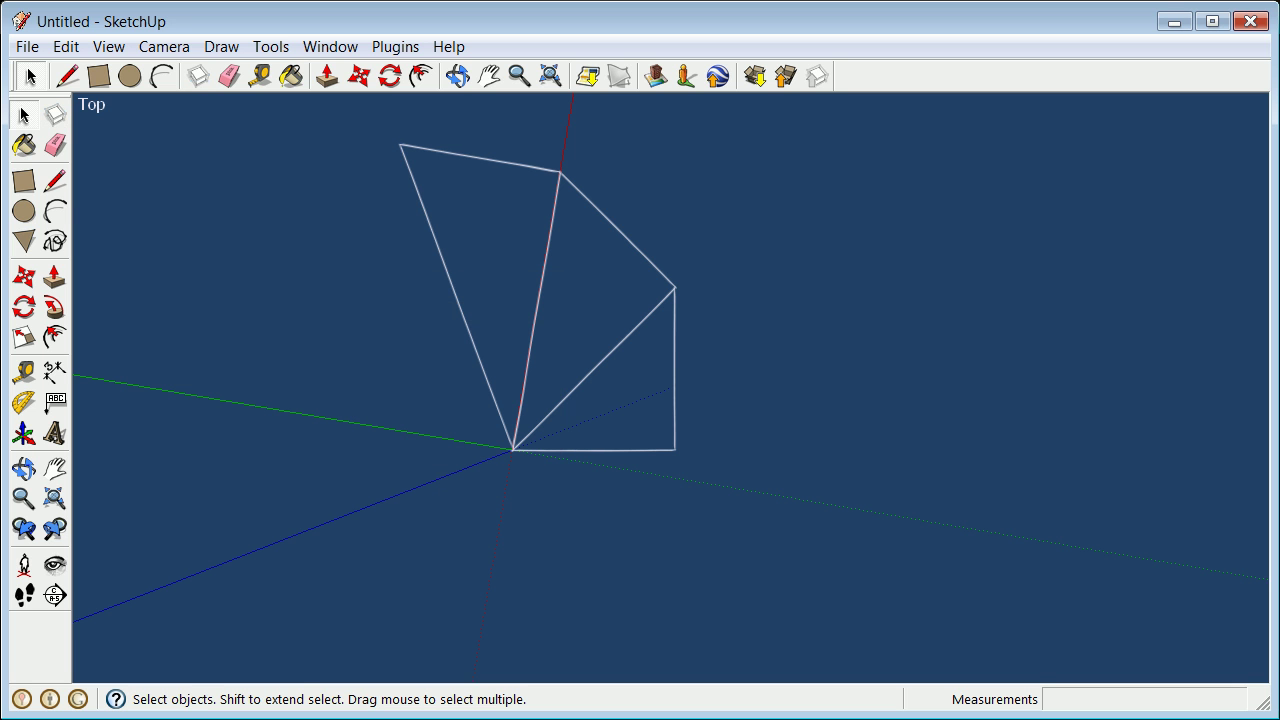
Check the length of the third triangle's hypotenuse in its entity info.
right_click(447, 272)
left_click(505, 283)
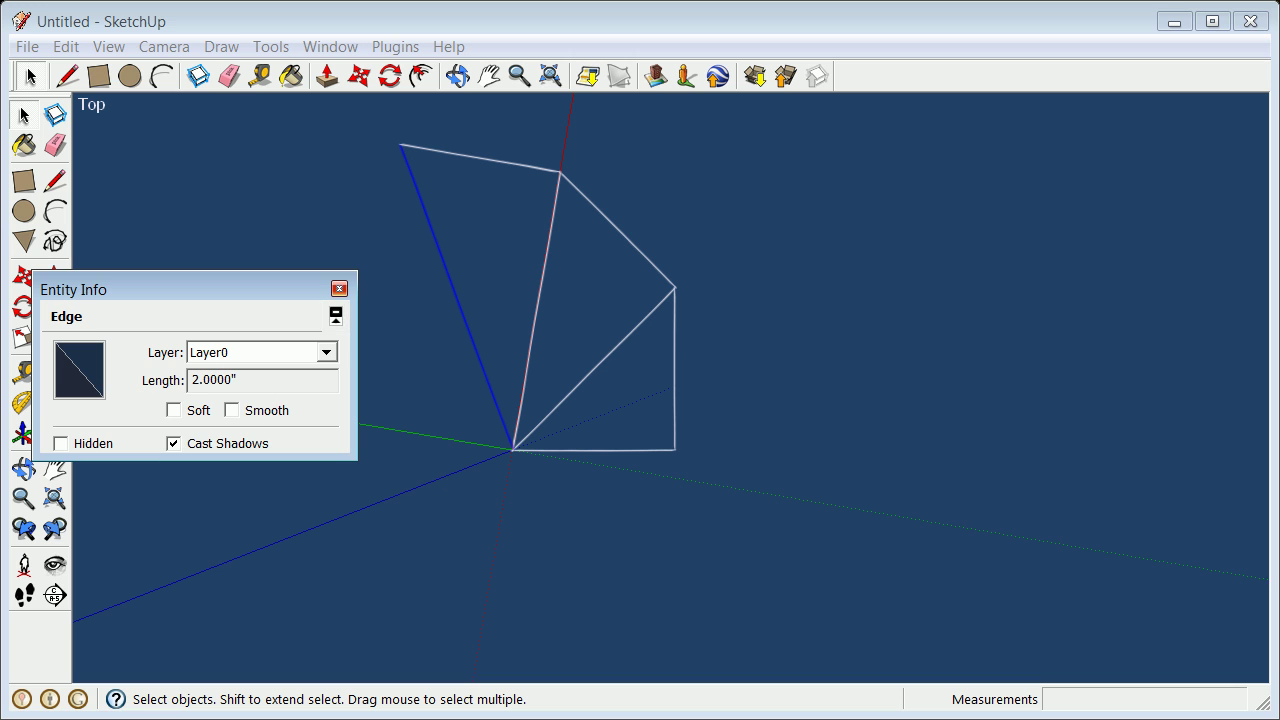
left_click(339, 288)
scroll(350, 305, "down", 1)
scroll(349, 321, "down", 3)
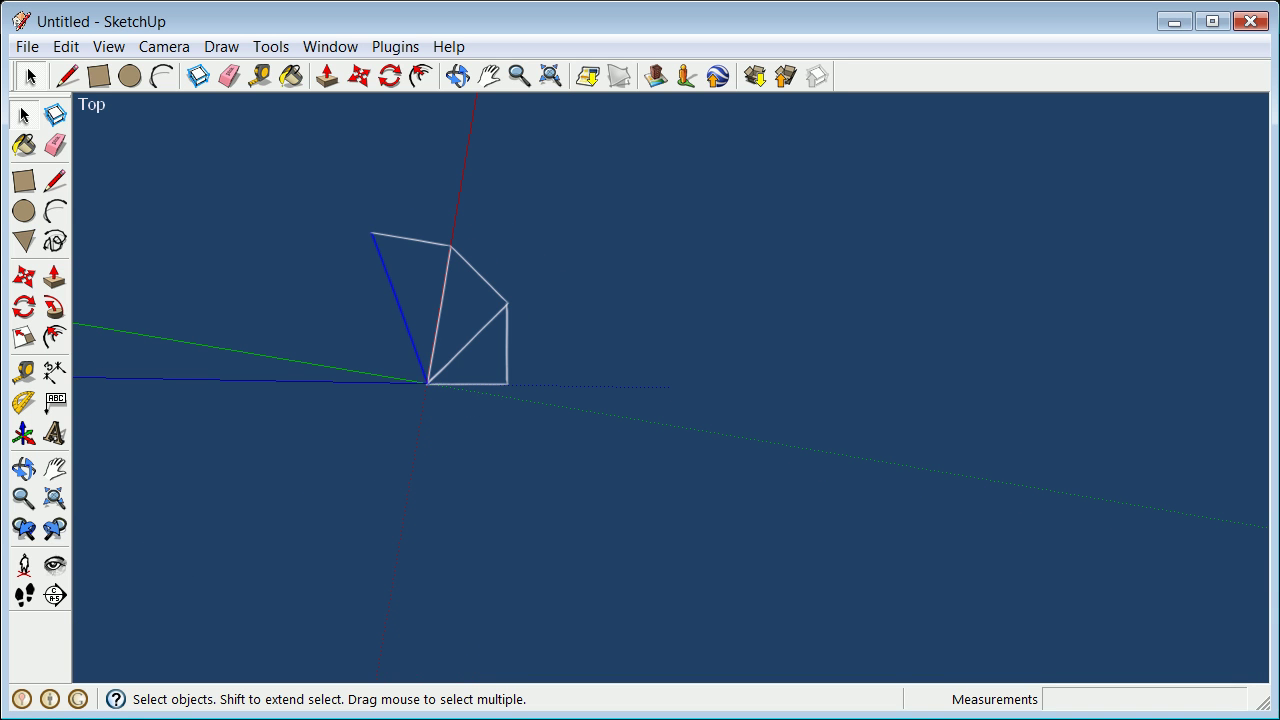
scroll(303, 332, "up", 2)
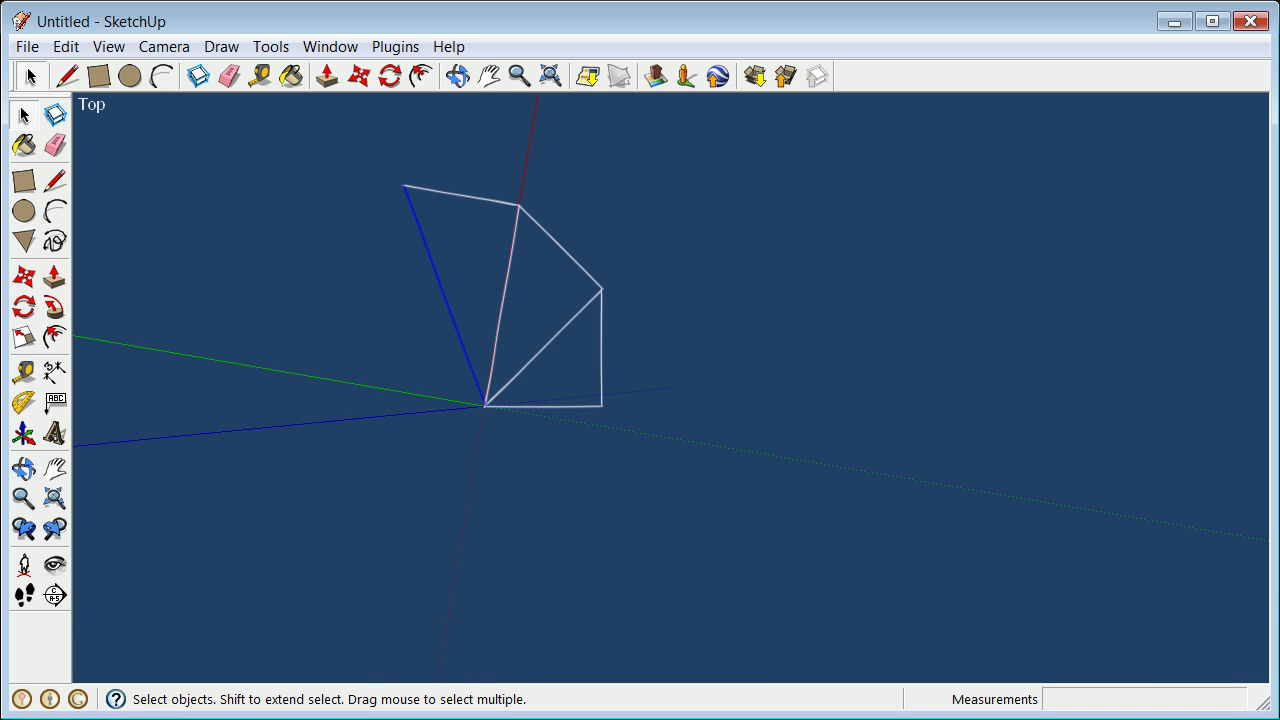
scroll(150, 320, "up", 1)
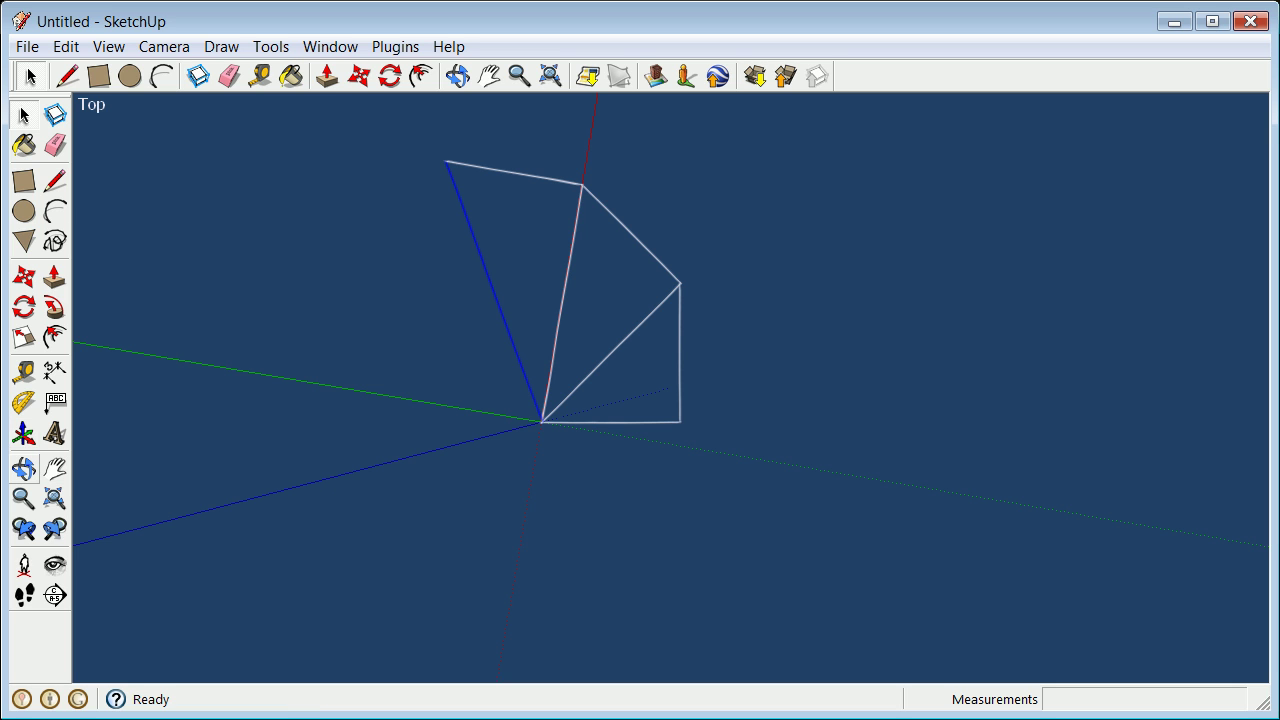
Realign the drawing axes at the shared vertex, with red along the third triangle's hypotenuse and green perpendicular to it.
left_click(24, 433)
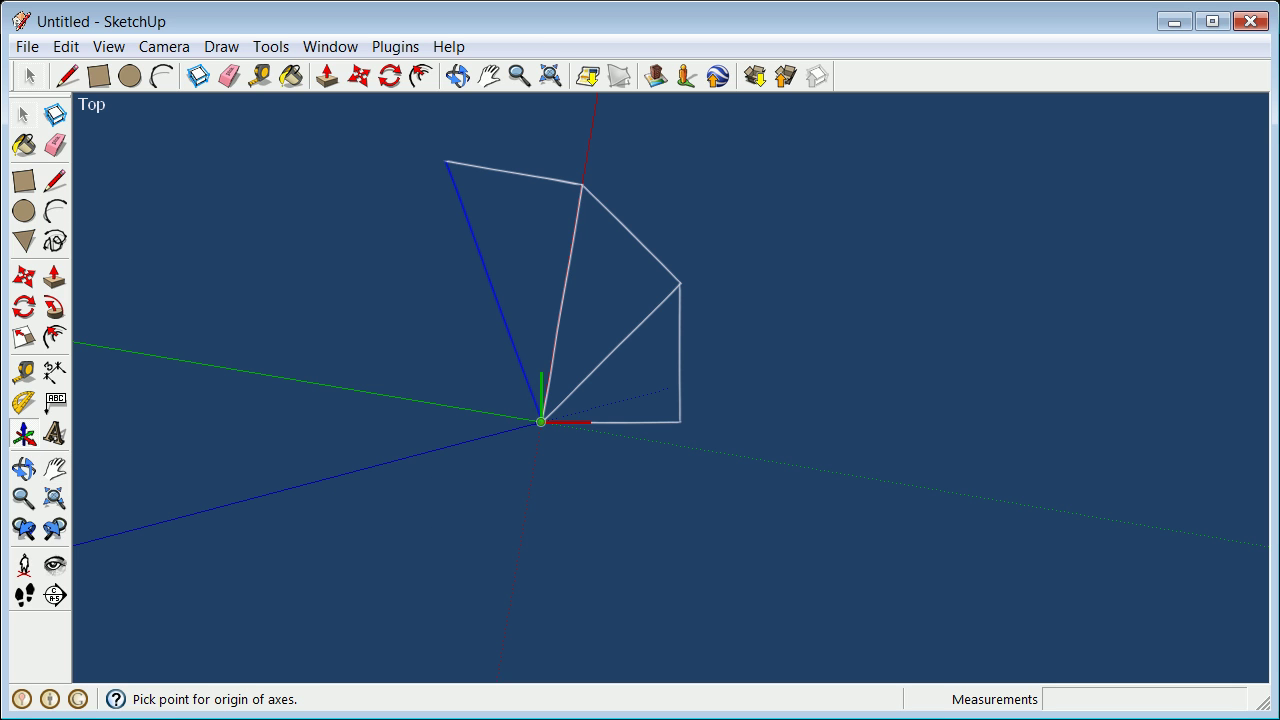
left_click(541, 422)
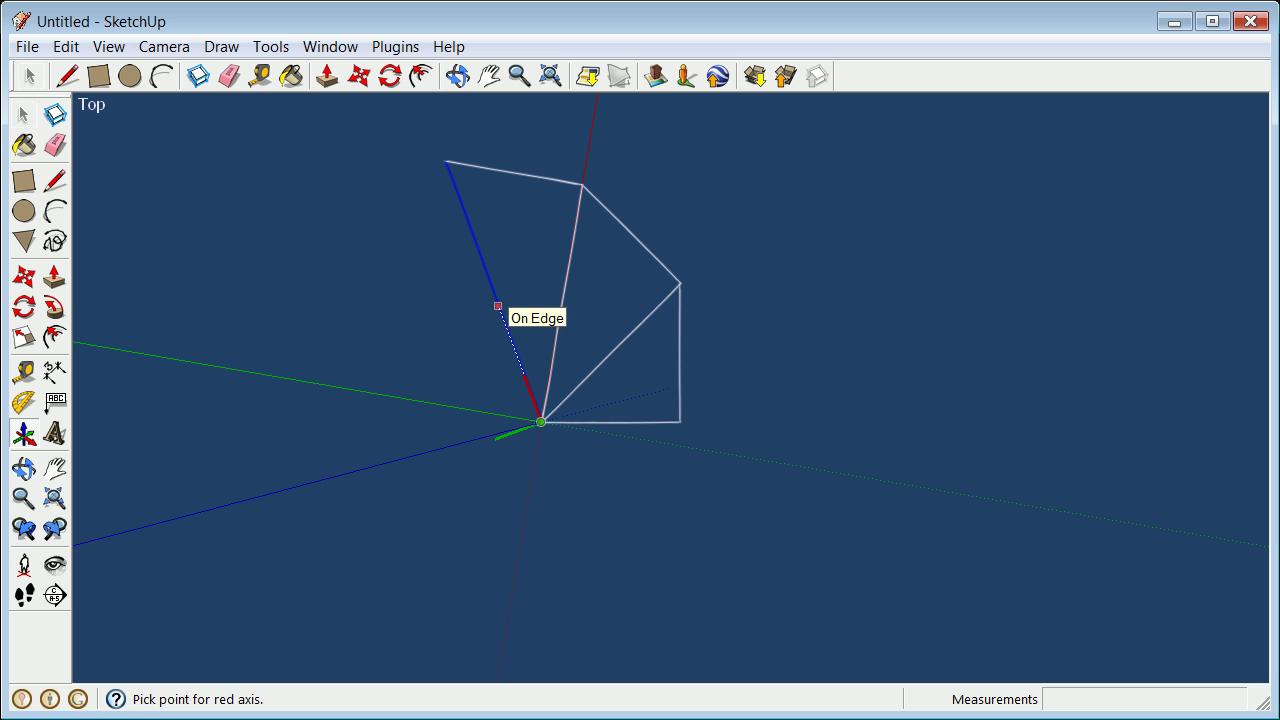
left_click(497, 305)
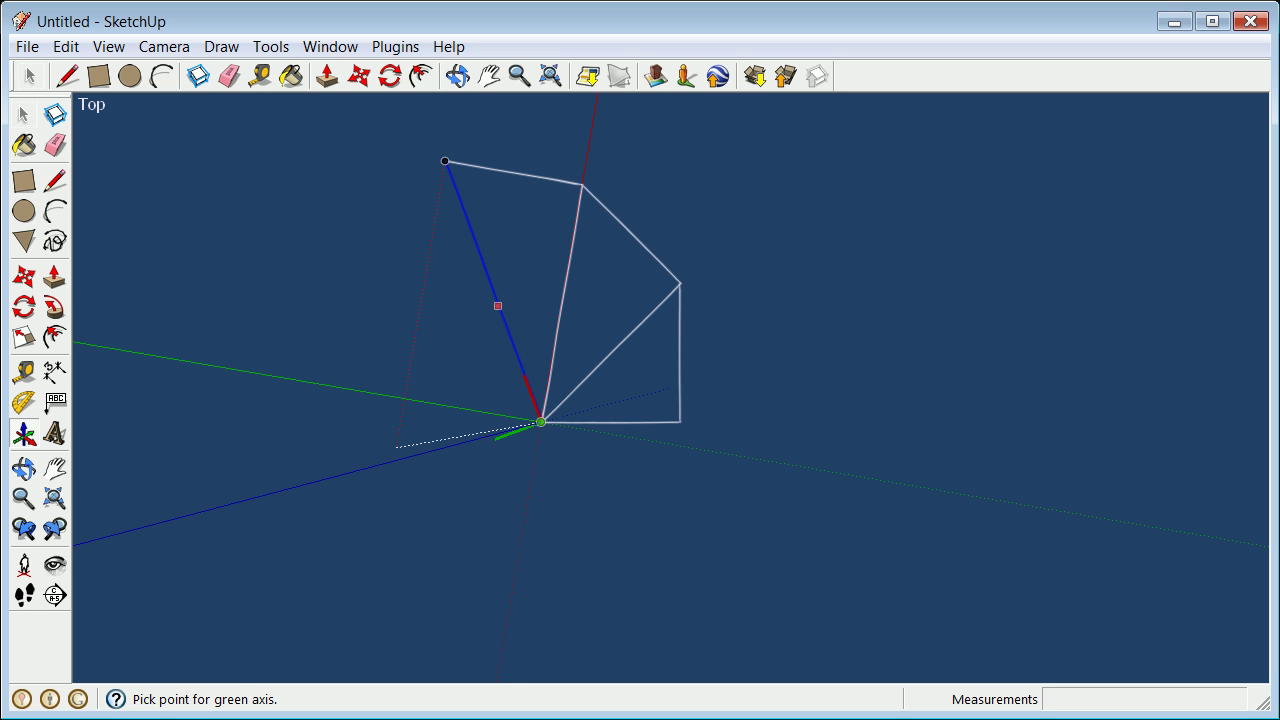
scroll(304, 428, "down", 1)
scroll(296, 459, "up", 3)
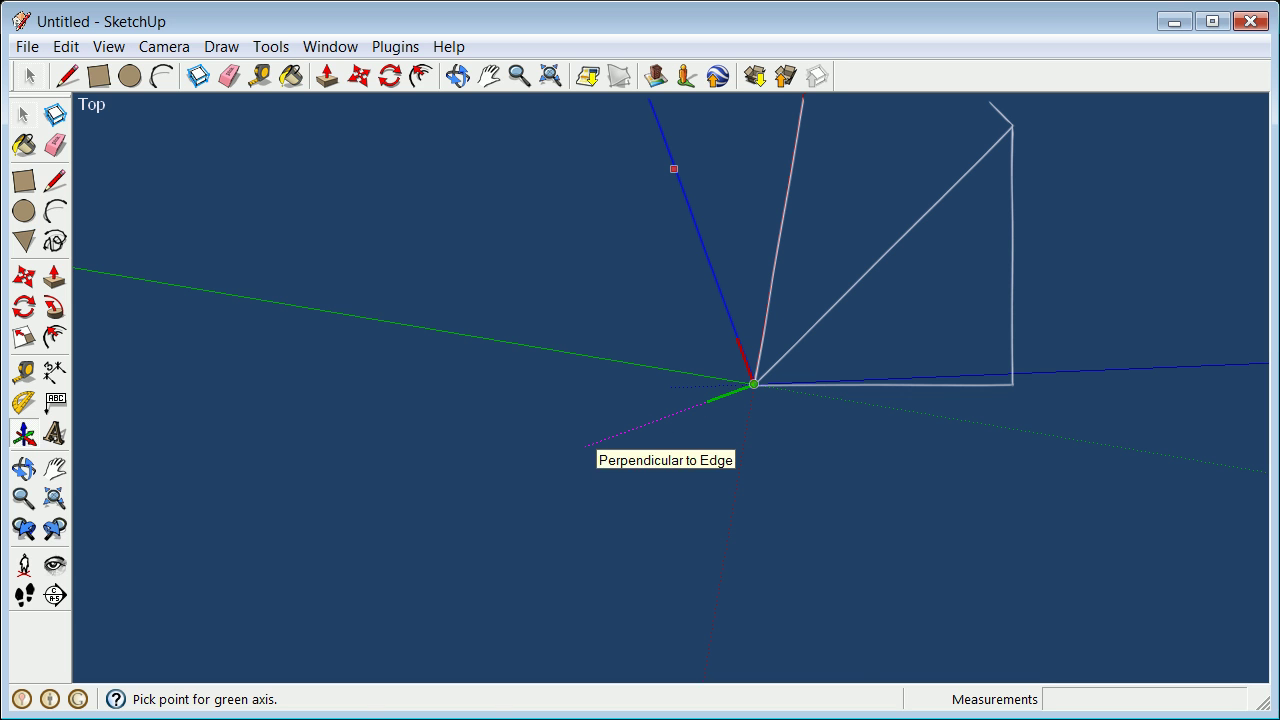
left_click(588, 445)
scroll(454, 323, "down", 5)
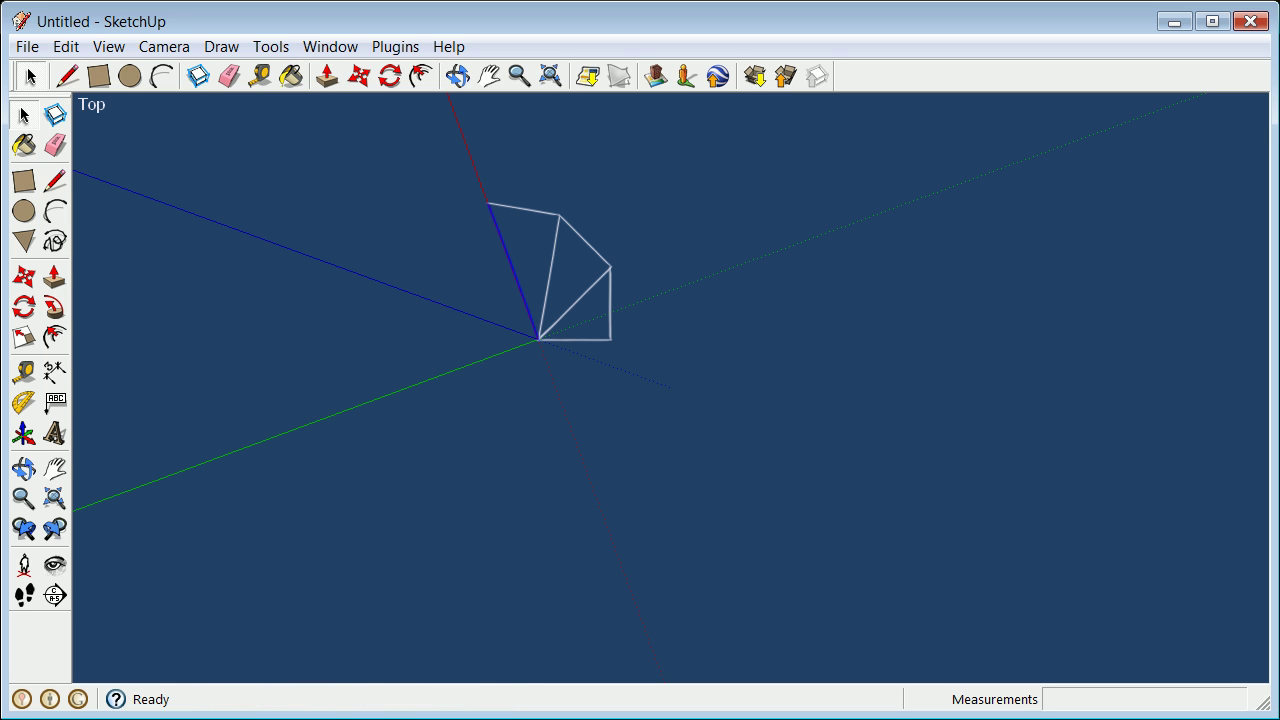
Draw a 1-inch leg along the green axis direction from the third hypotenuse's outer endpoint and end the line there.
left_click(55, 180)
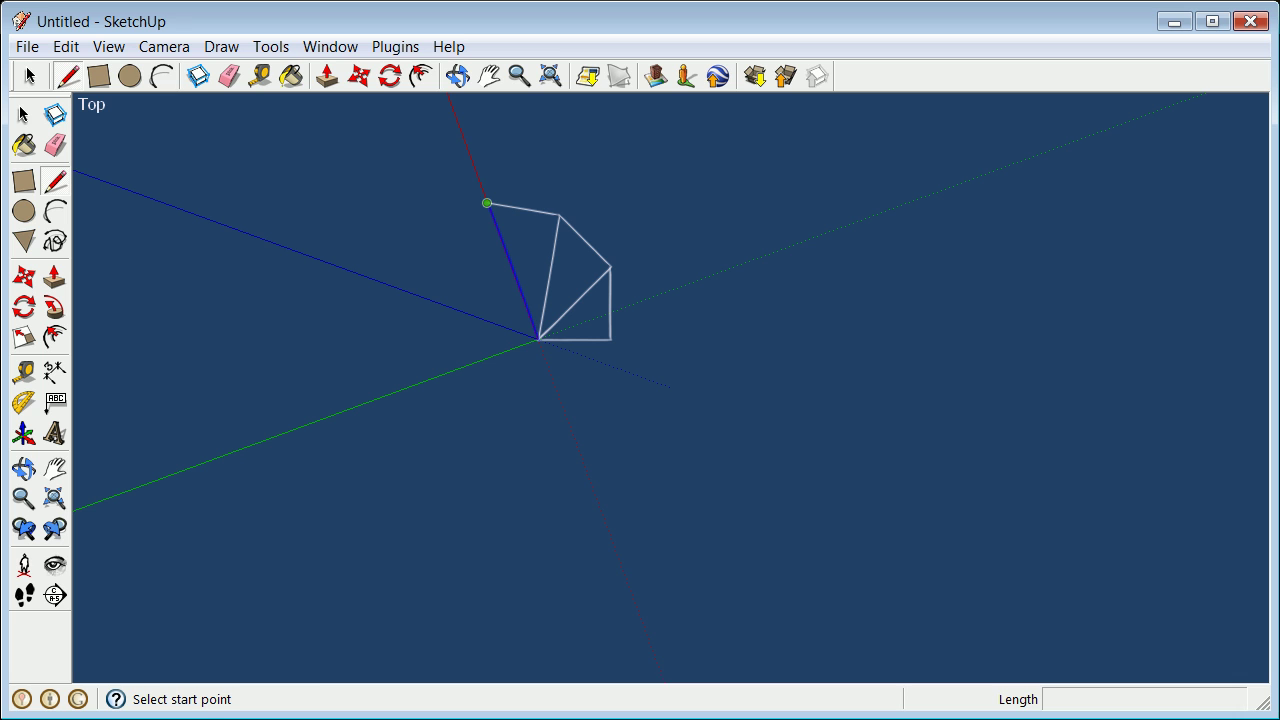
left_click(487, 203)
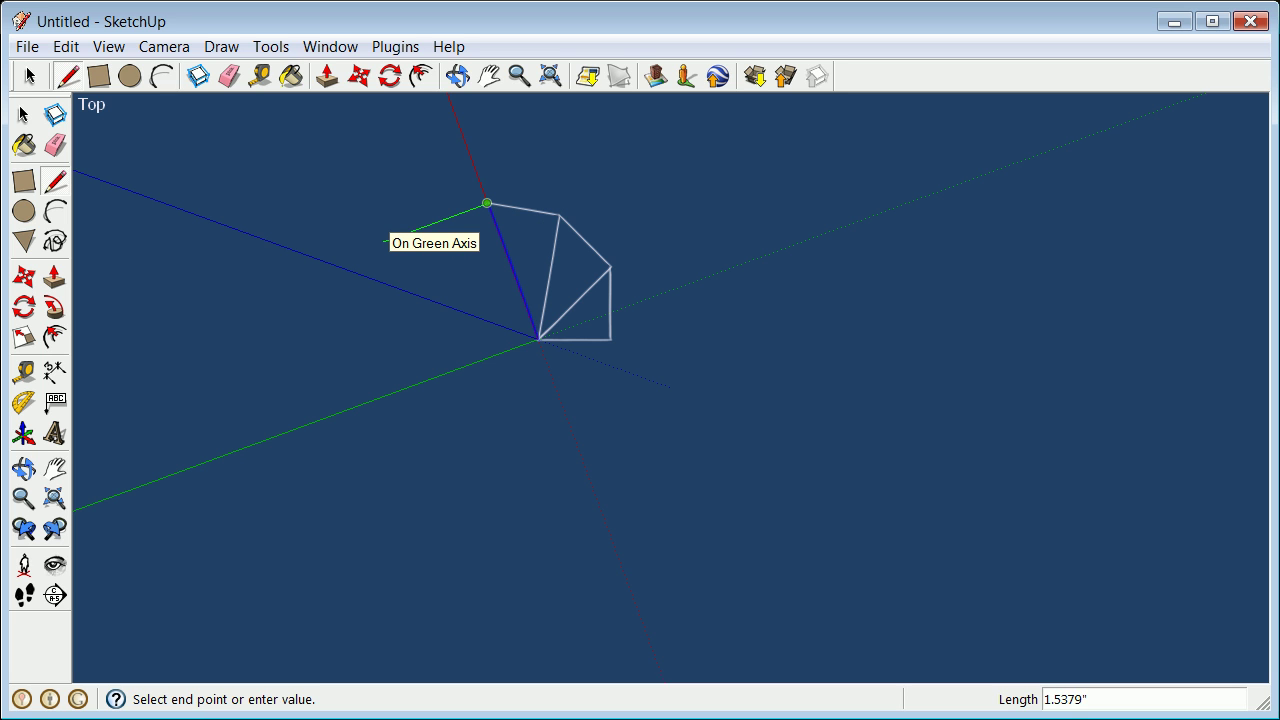
type("1")
key("Return")
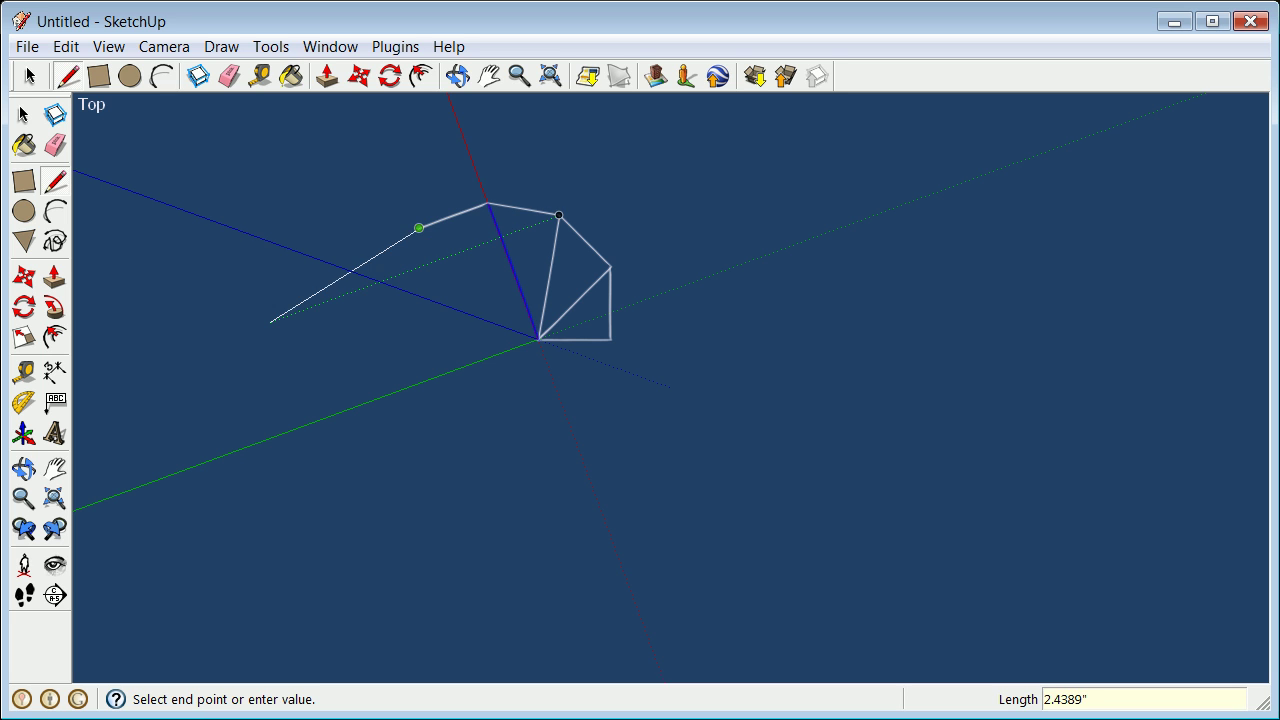
key("Escape")
key("space")
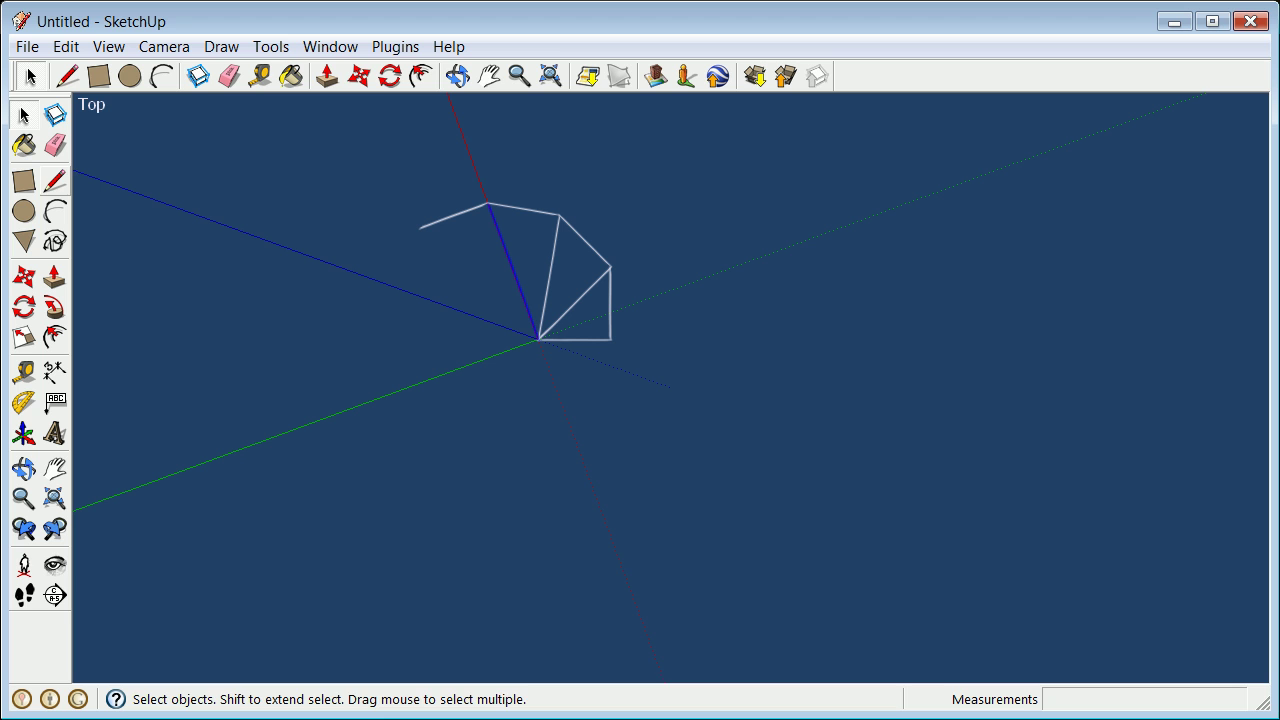
Close the fourth triangle with a line from the shared vertex to the new leg's outer endpoint.
key("l")
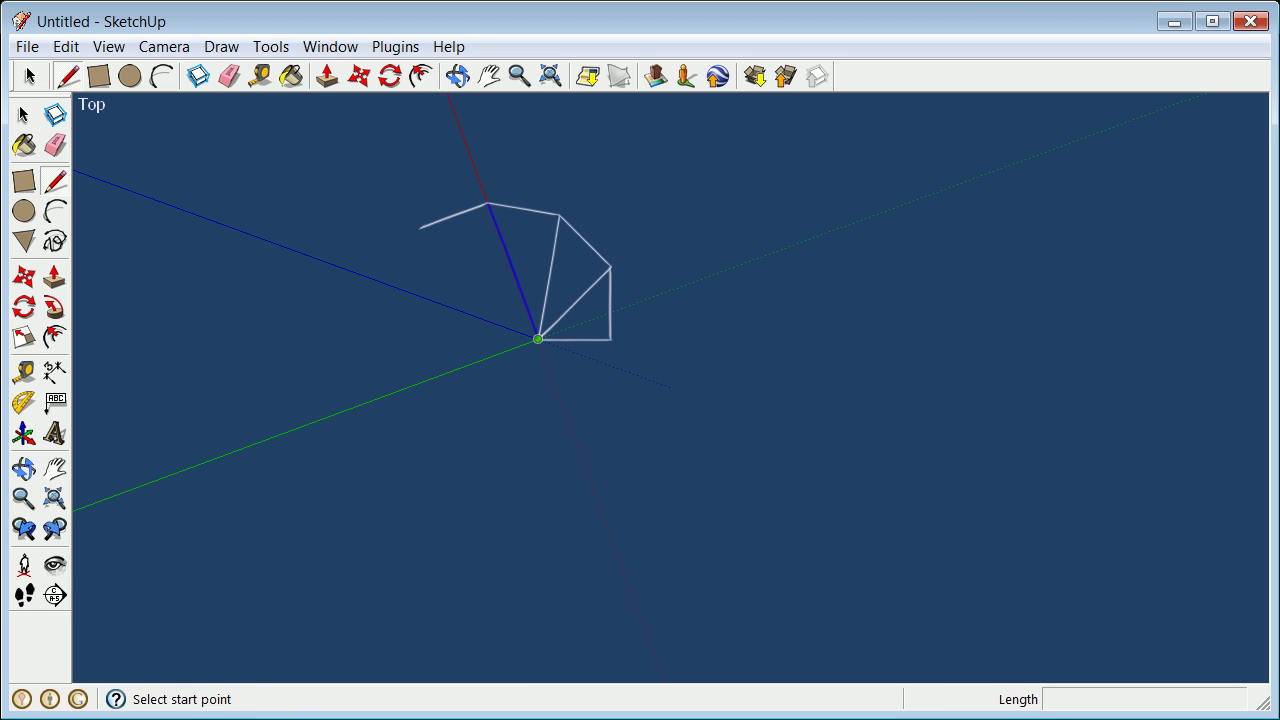
left_click(538, 339)
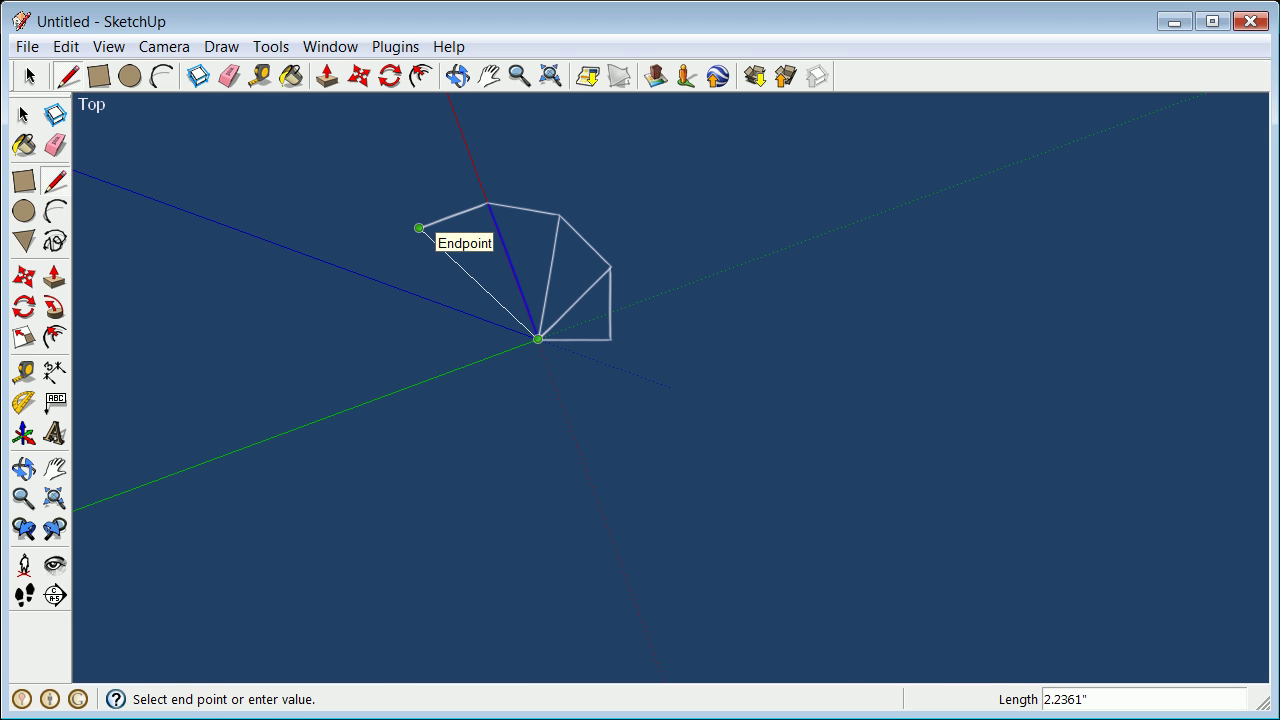
scroll(418, 230, "up", 3)
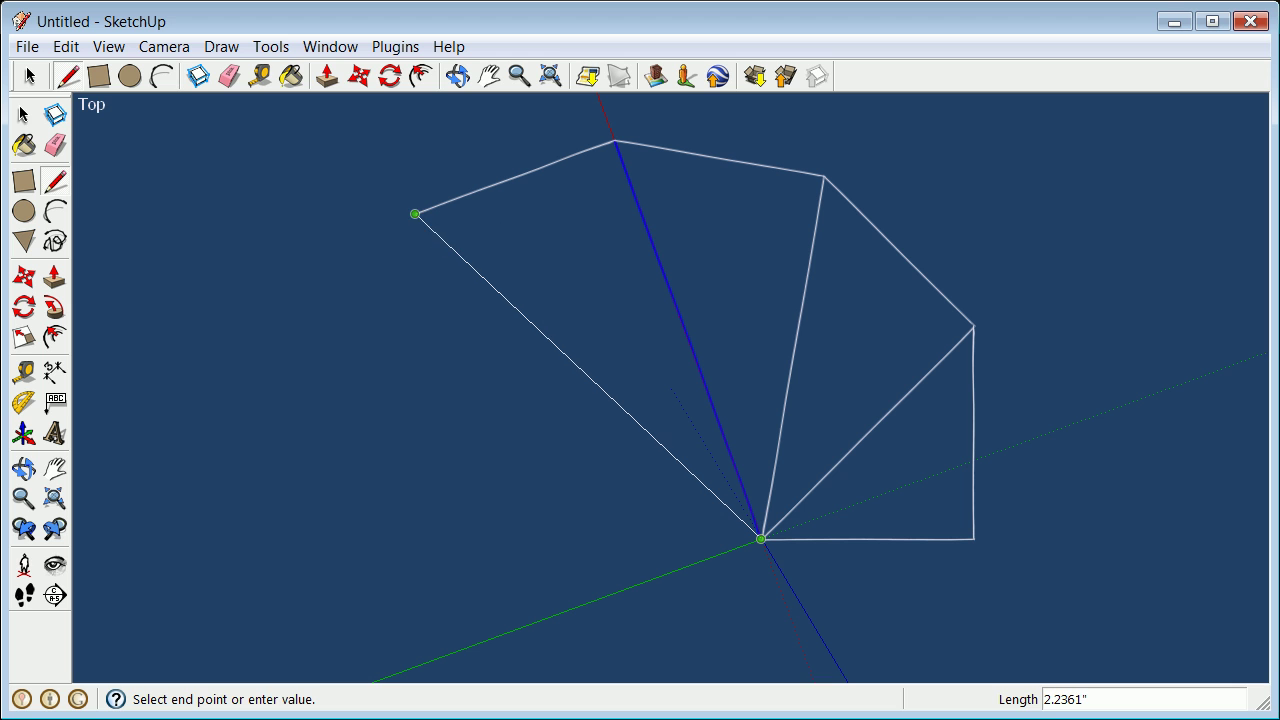
left_click(415, 213)
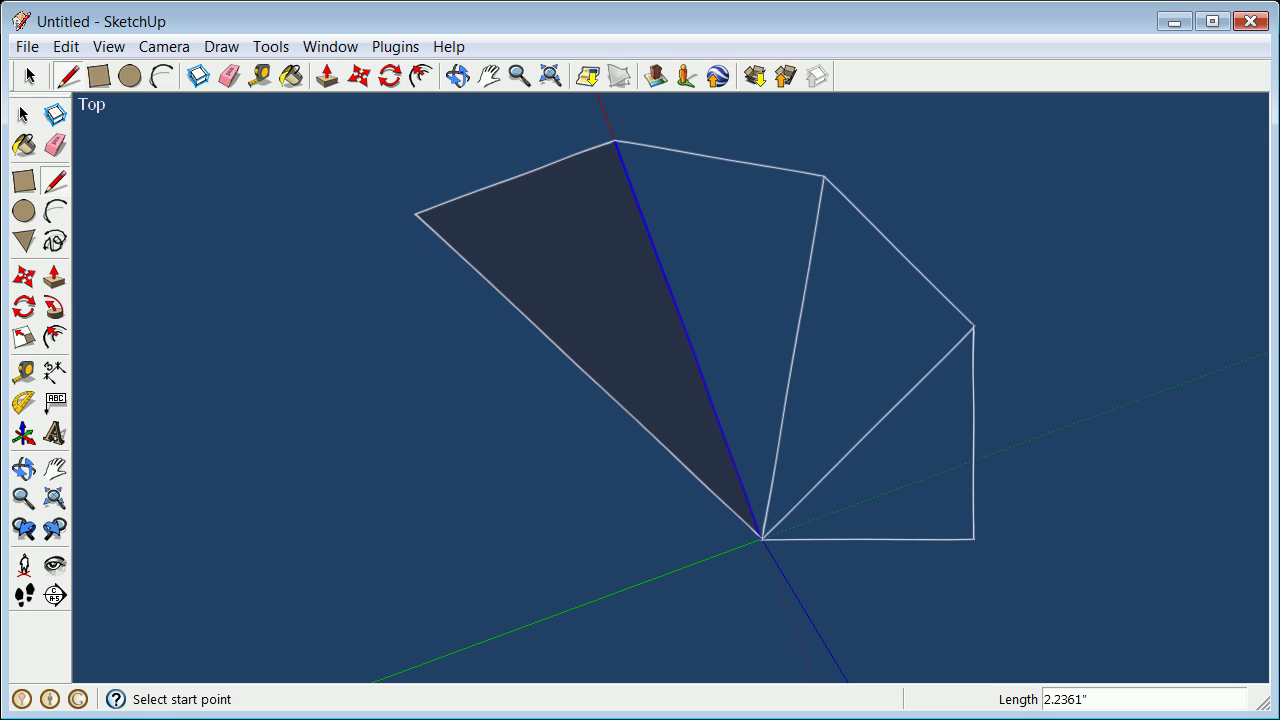
Erase the fourth triangle's filled face, keeping its edges.
left_click(24, 116)
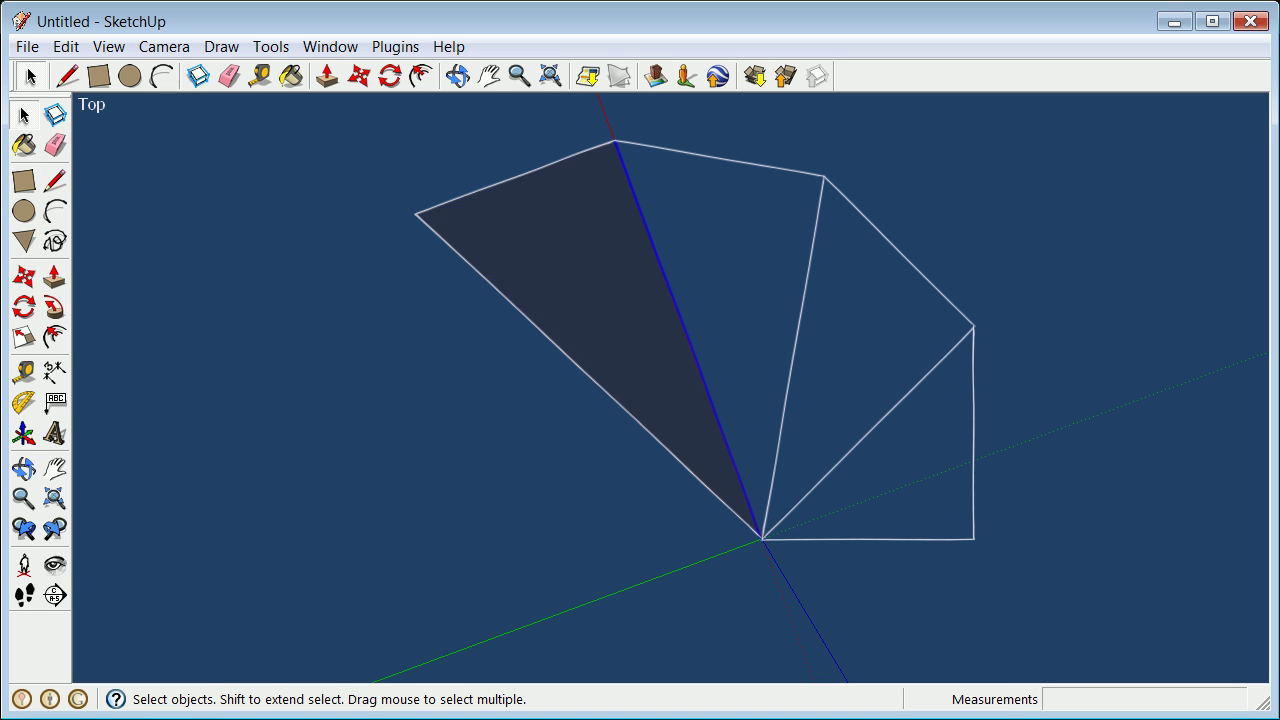
right_click(621, 271)
left_click(680, 310)
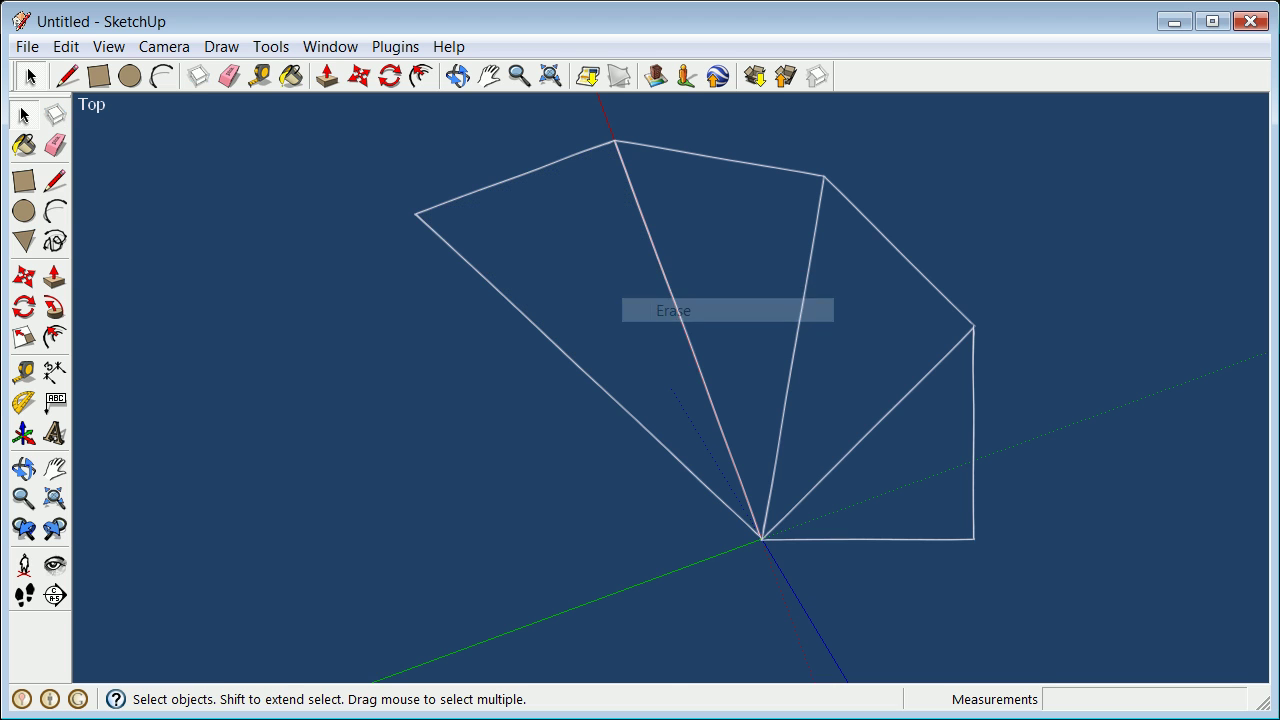
Realign the drawing axes at the fourth hypotenuse's outer endpoint, with red along that hypotenuse and green perpendicular to it.
scroll(519, 319, "down", 3)
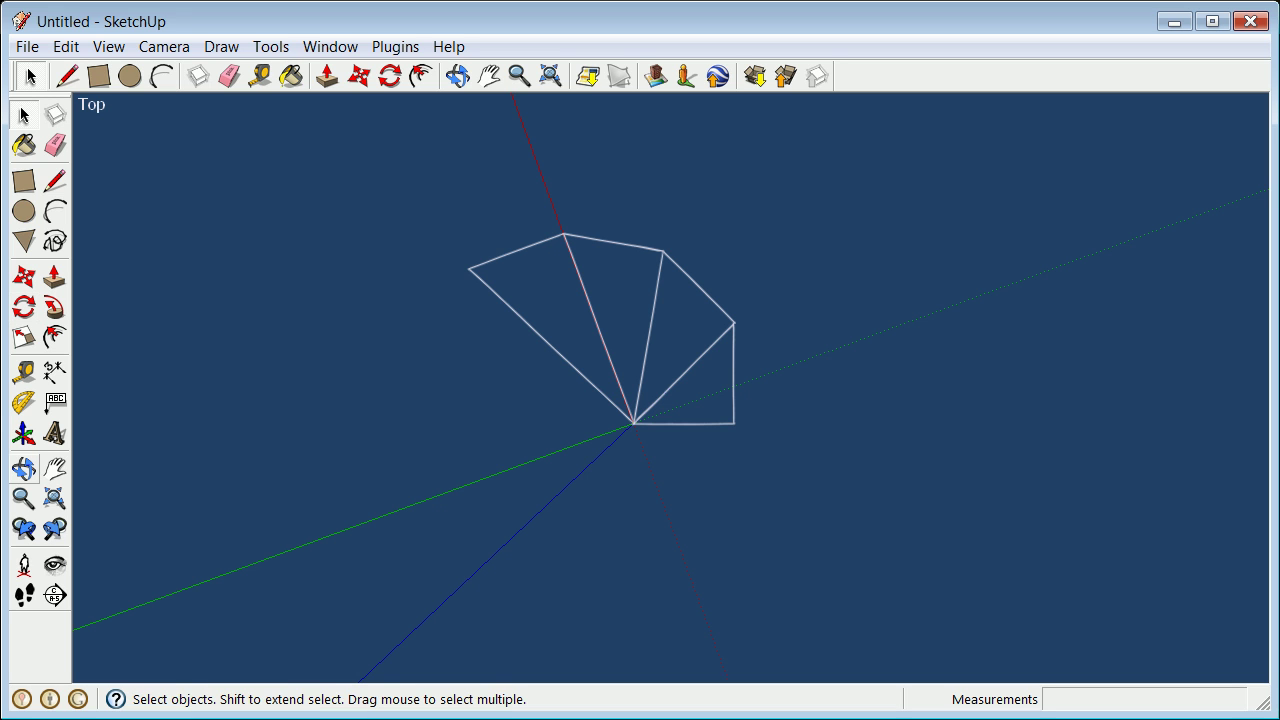
left_click(24, 433)
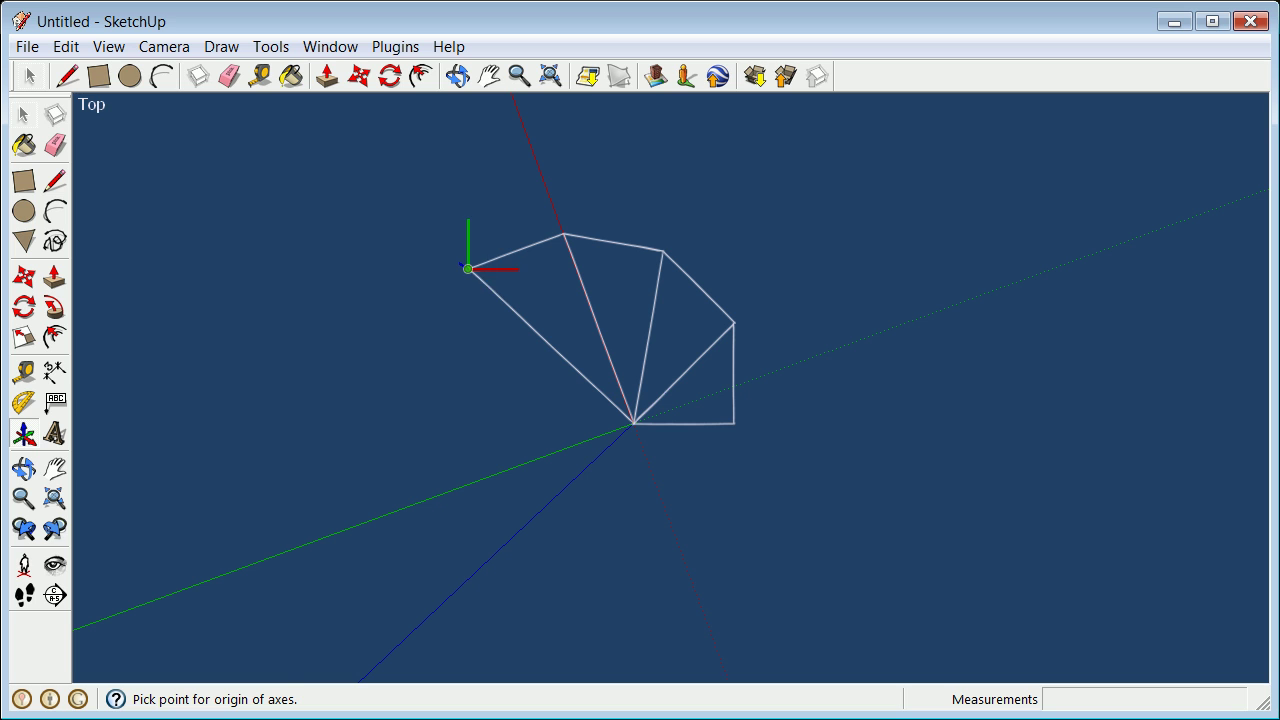
left_click(468, 269)
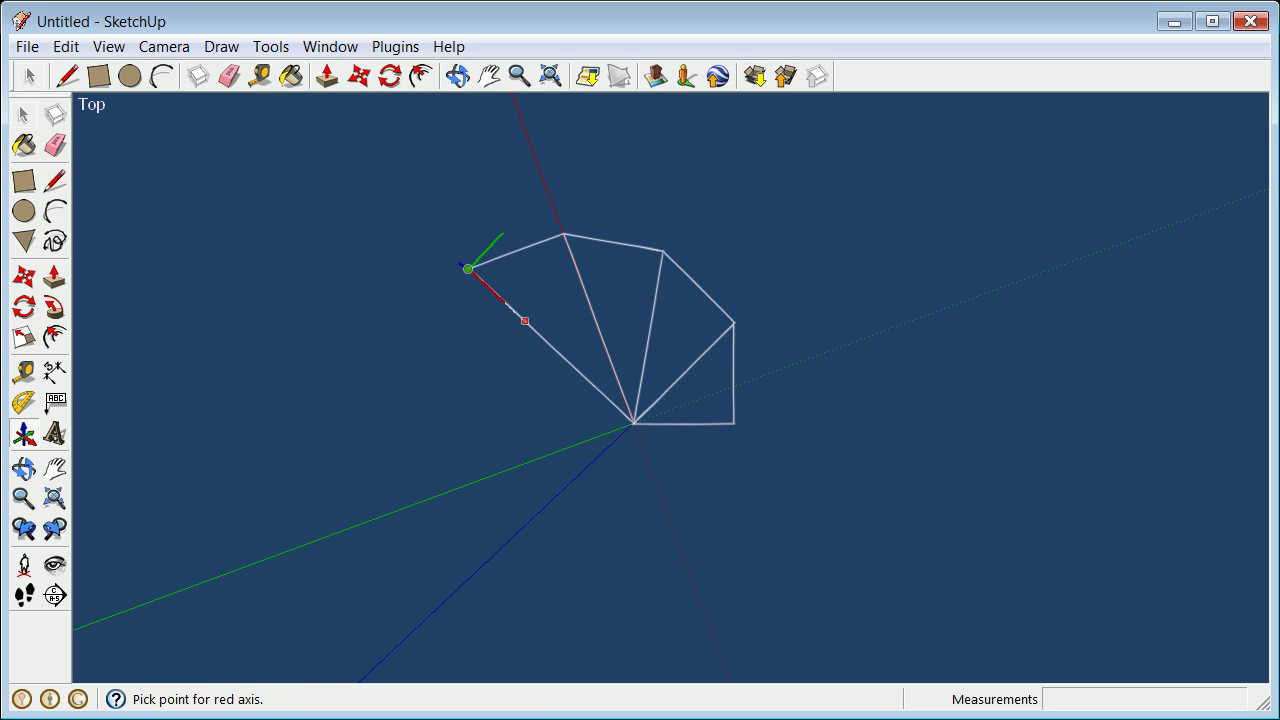
left_click(525, 321)
left_click(520, 212)
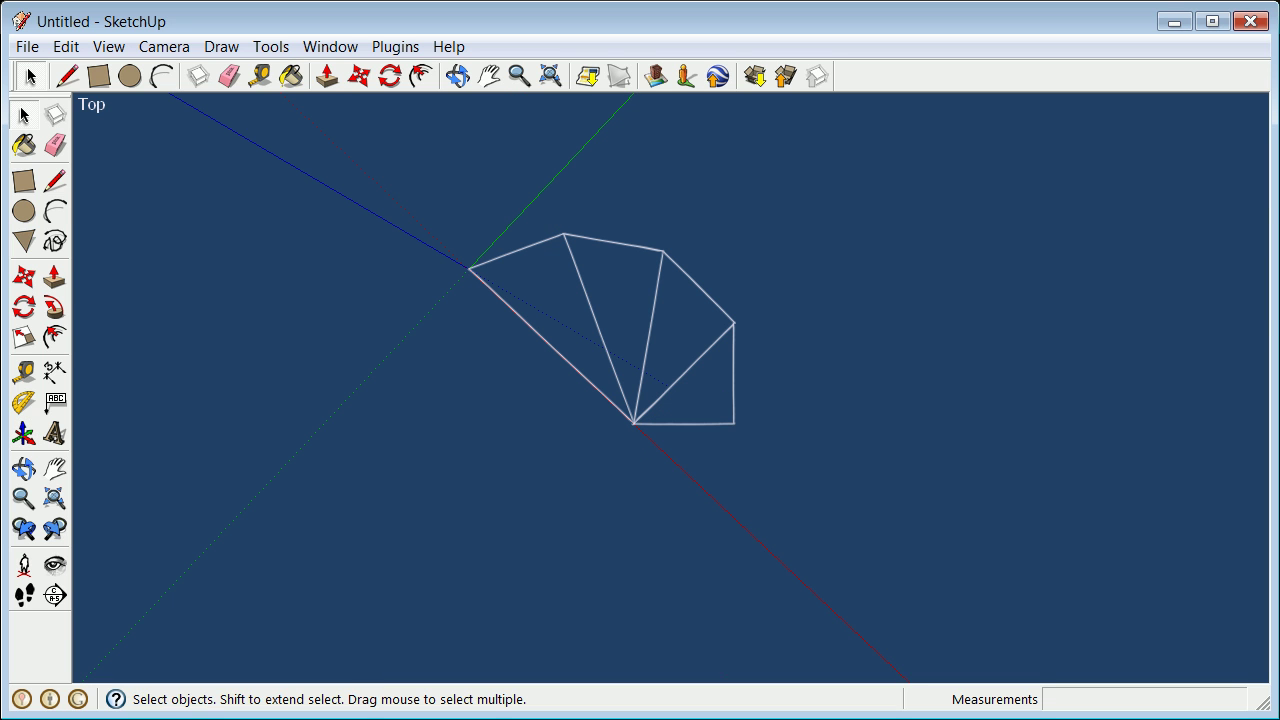
Draw a 1-inch leg from the fourth hypotenuse's outer endpoint along the negative green axis and end the line there.
left_click(67, 76)
left_click(468, 269)
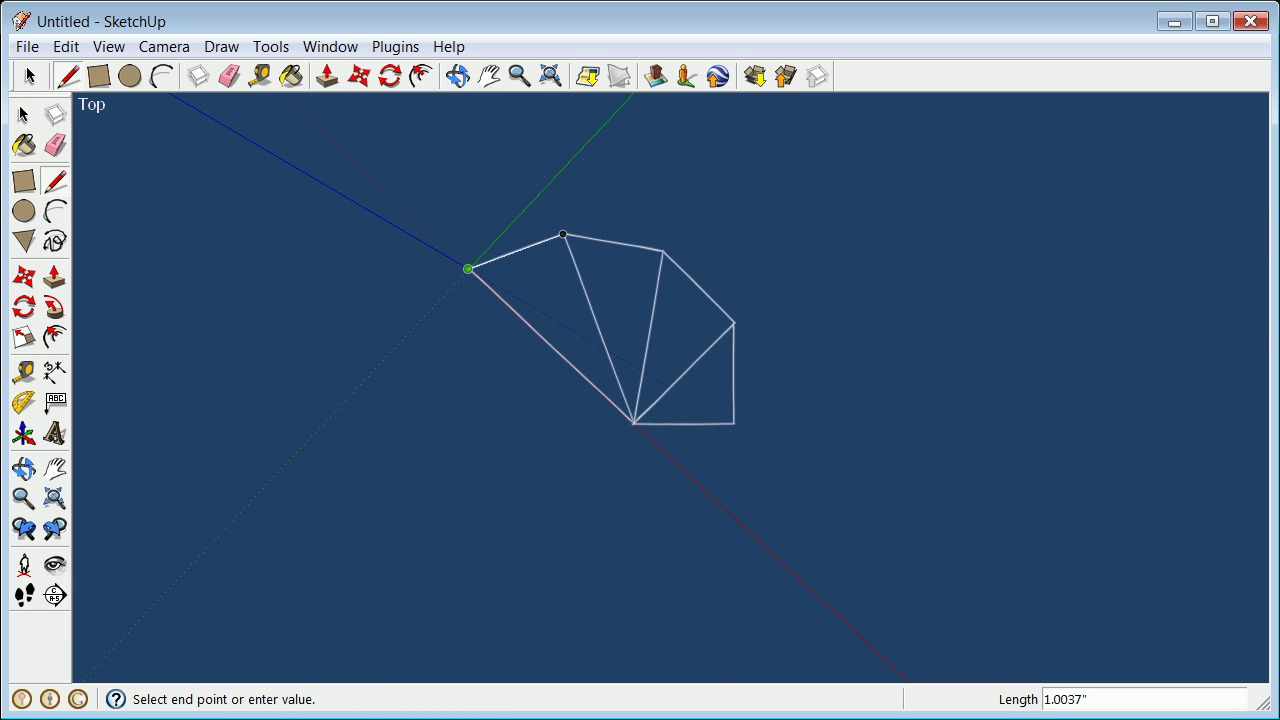
scroll(545, 210, "down", 1)
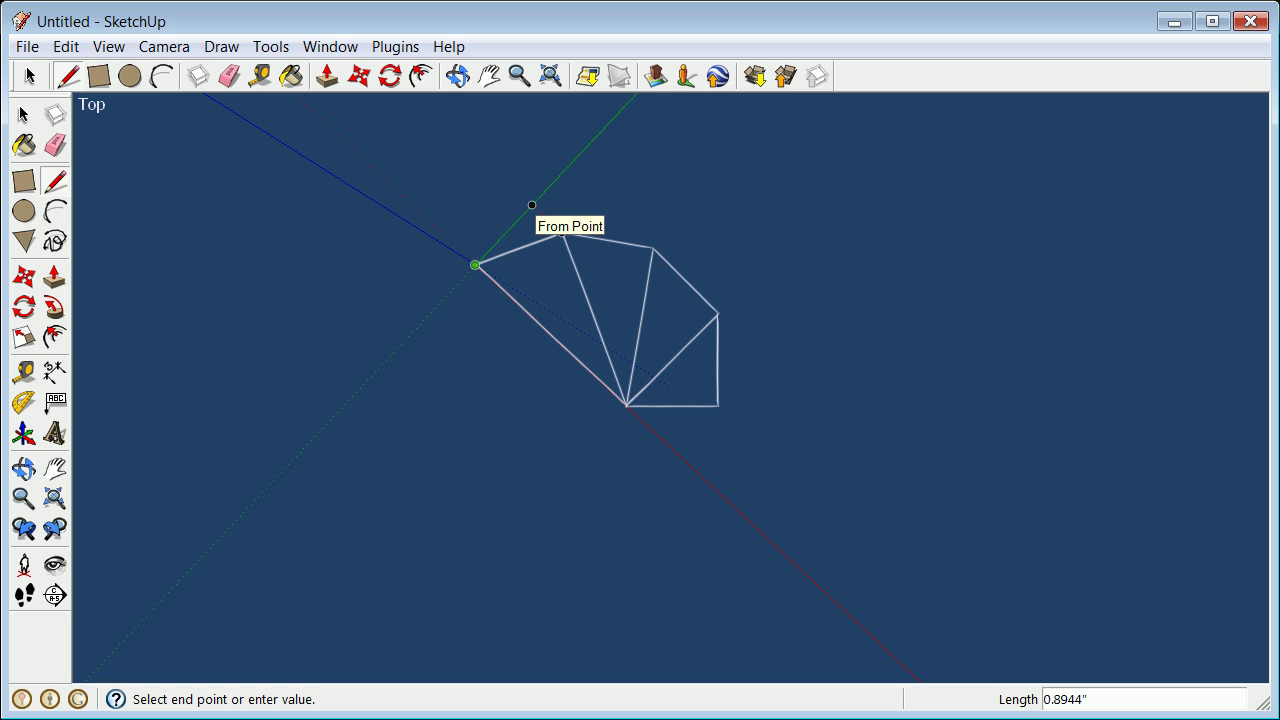
type("-1")
key("Return")
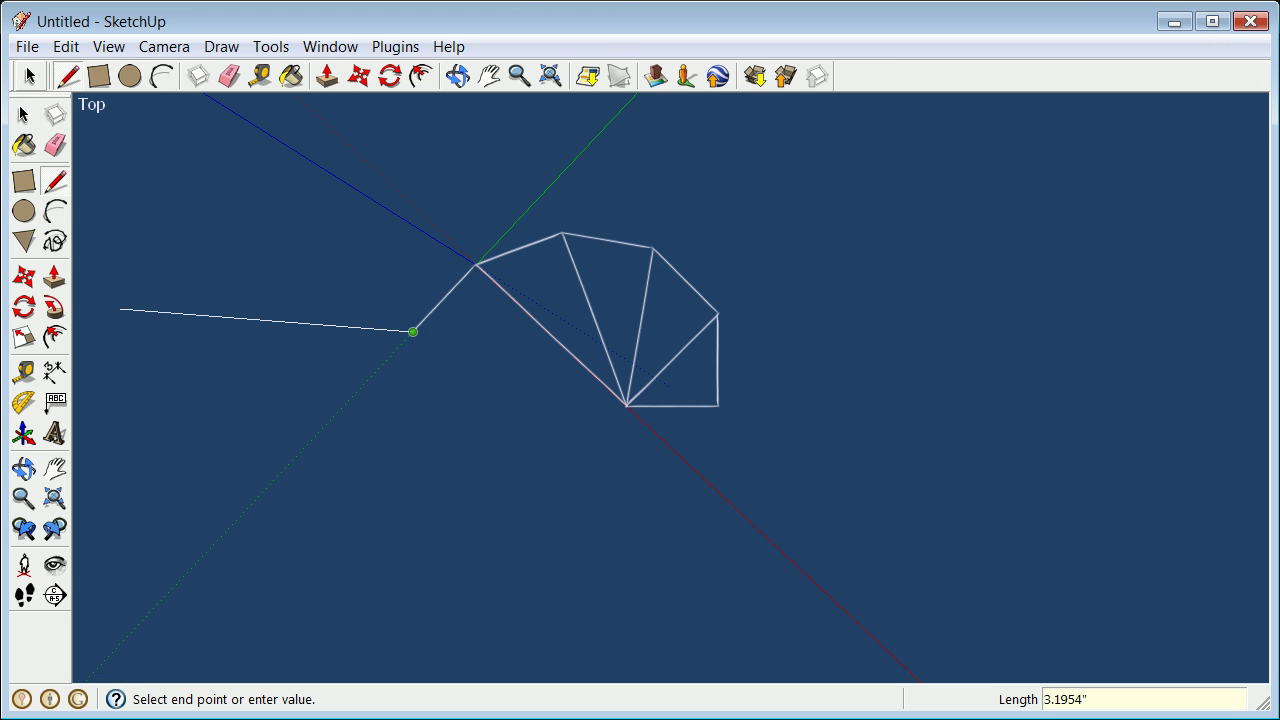
left_click(24, 115)
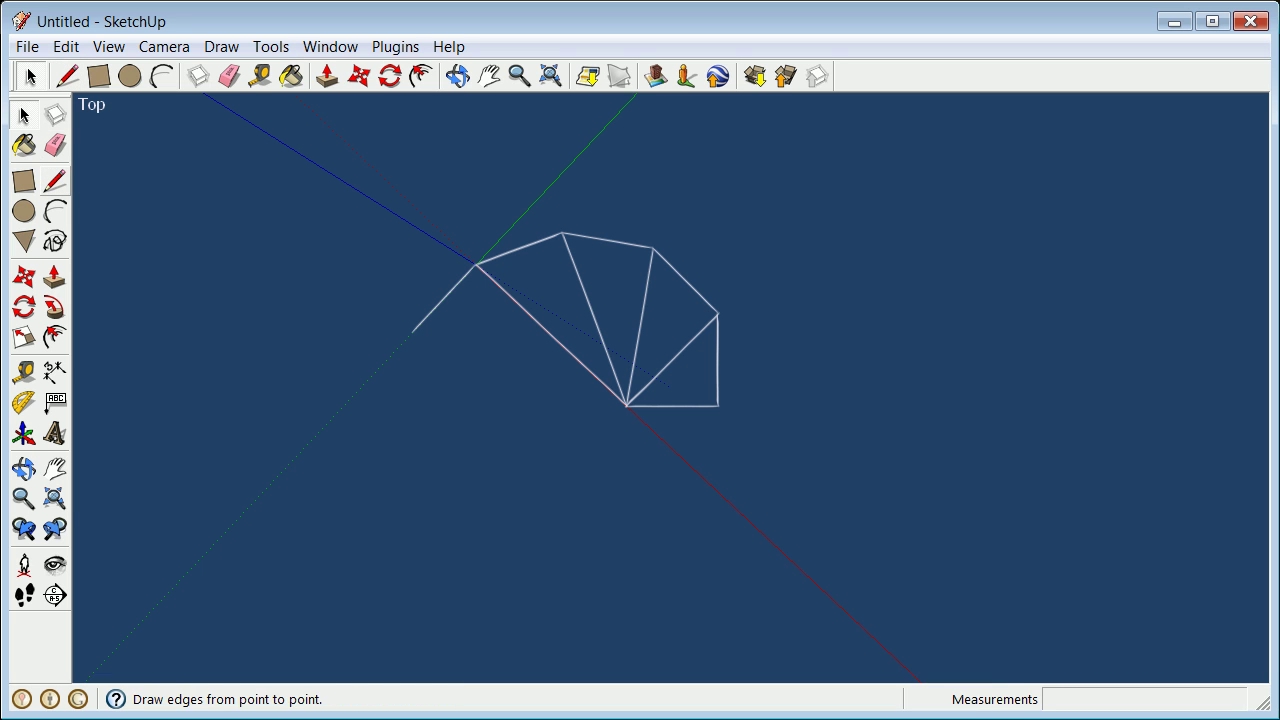
Close the fifth triangle with a line from the shared vertex to the last leg's outer endpoint.
left_click(55, 180)
left_click(625, 405)
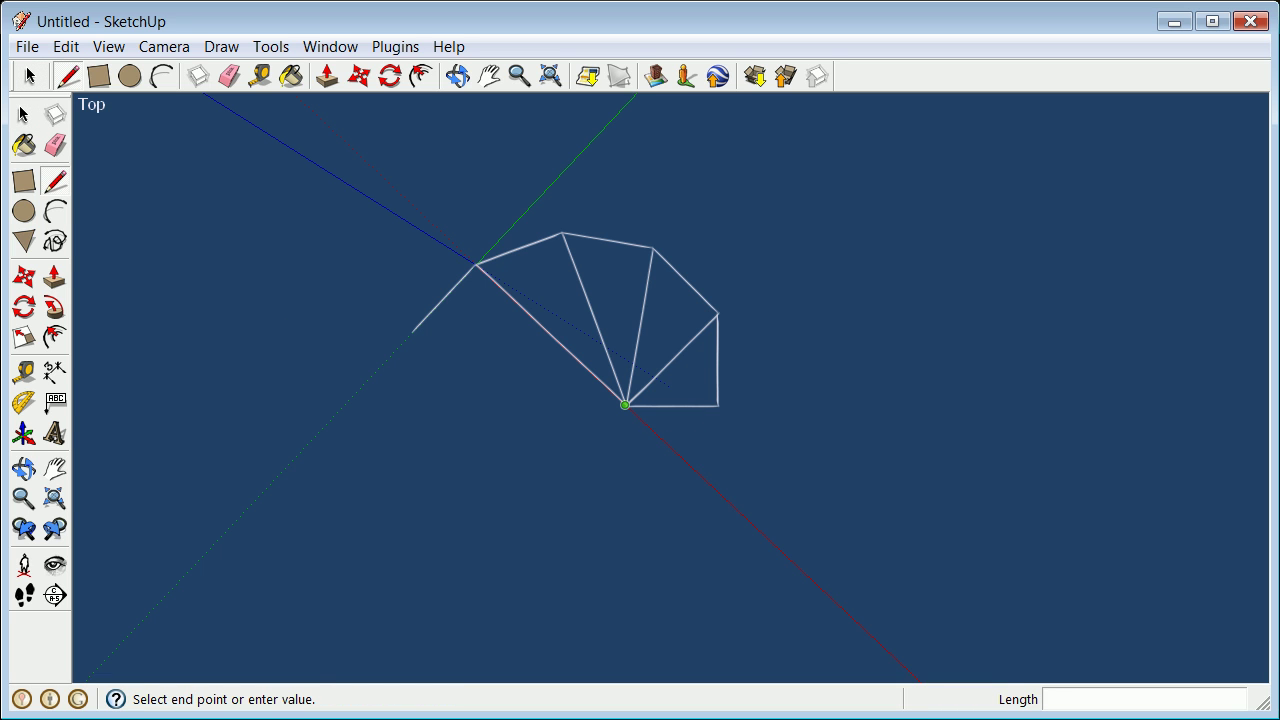
left_click(413, 332)
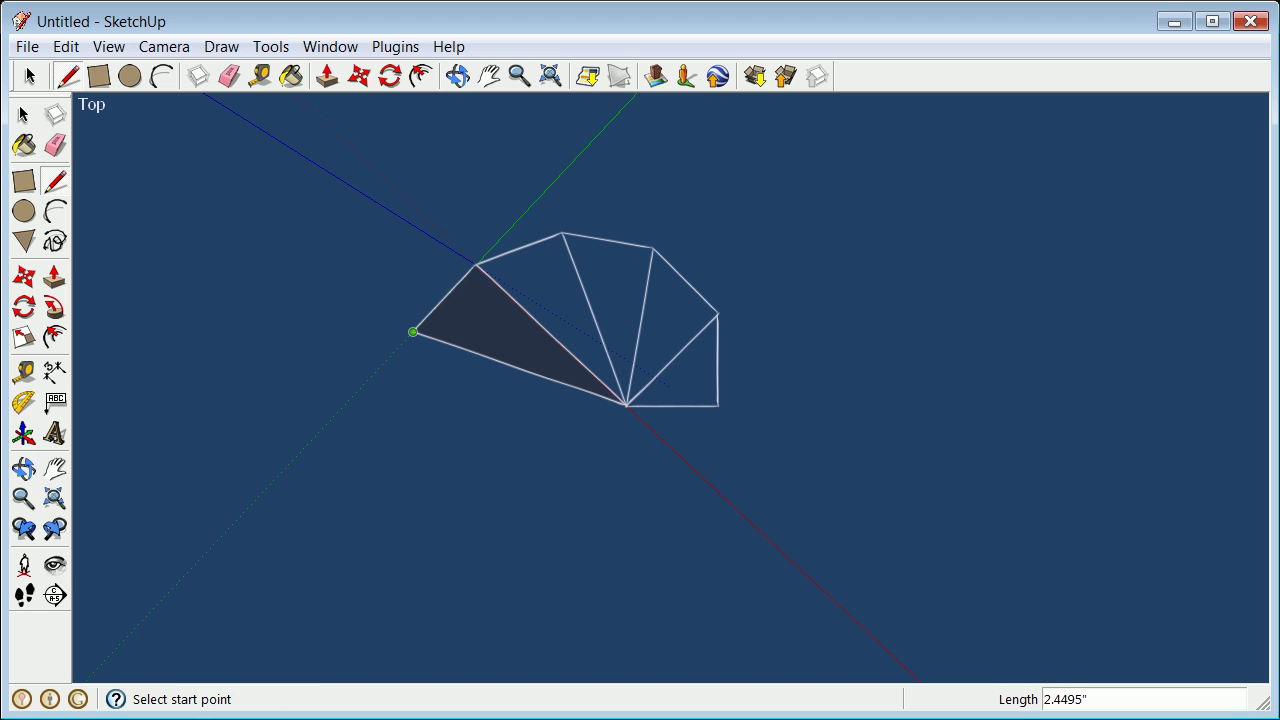
Erase the fifth triangle's filled face, keeping its edges.
left_click(24, 115)
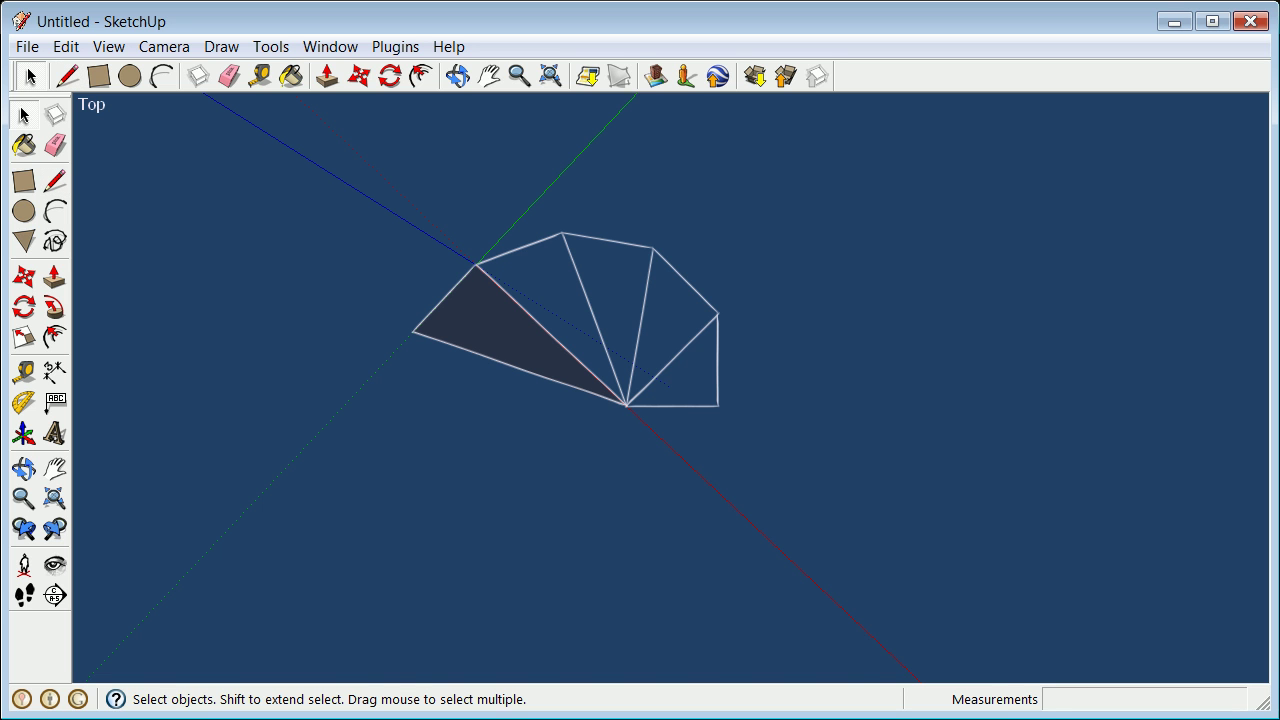
left_click(493, 331)
right_click(493, 331)
left_click(547, 369)
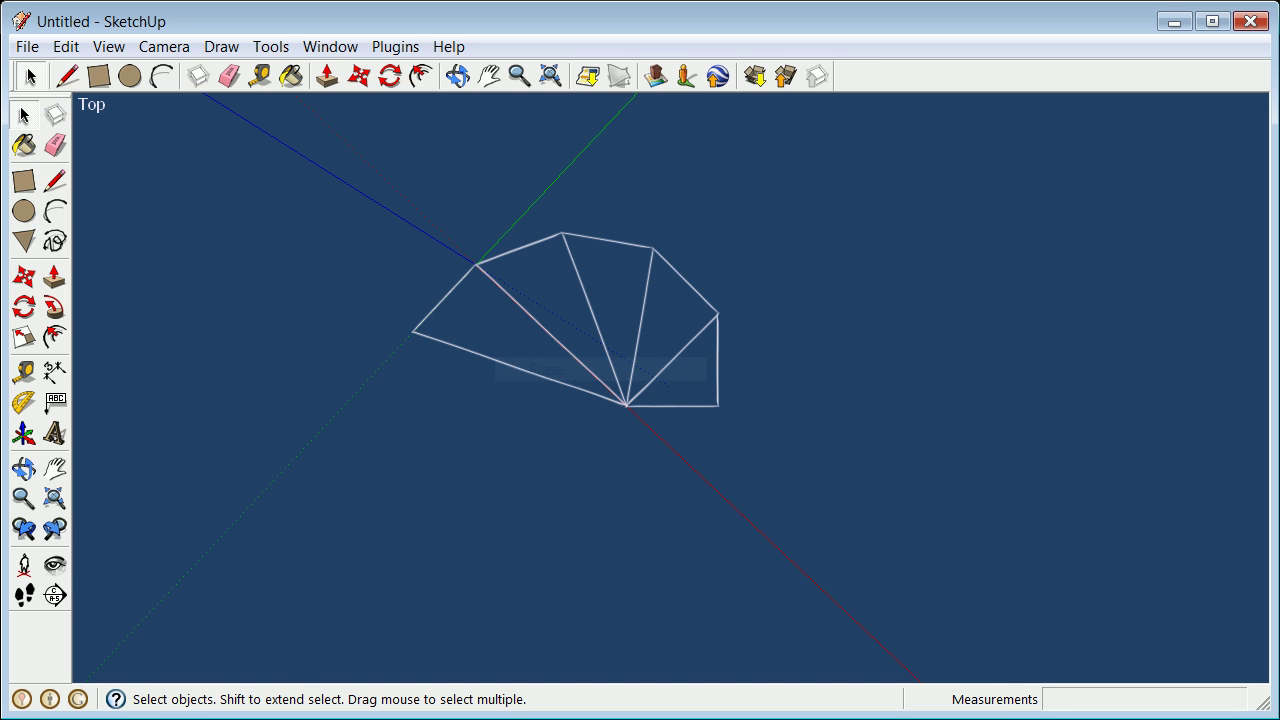
Check the length of the fifth triangle's hypotenuse in its entity info, then clear the selection.
left_click(543, 376)
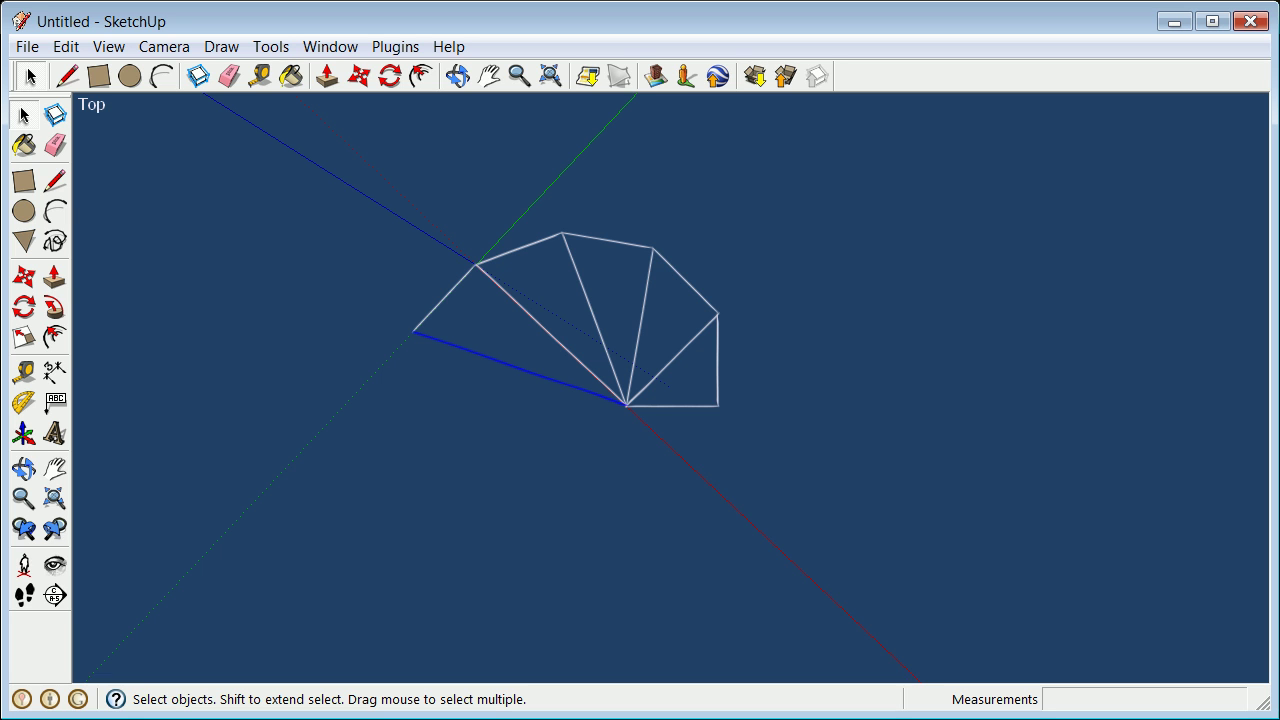
right_click(500, 363)
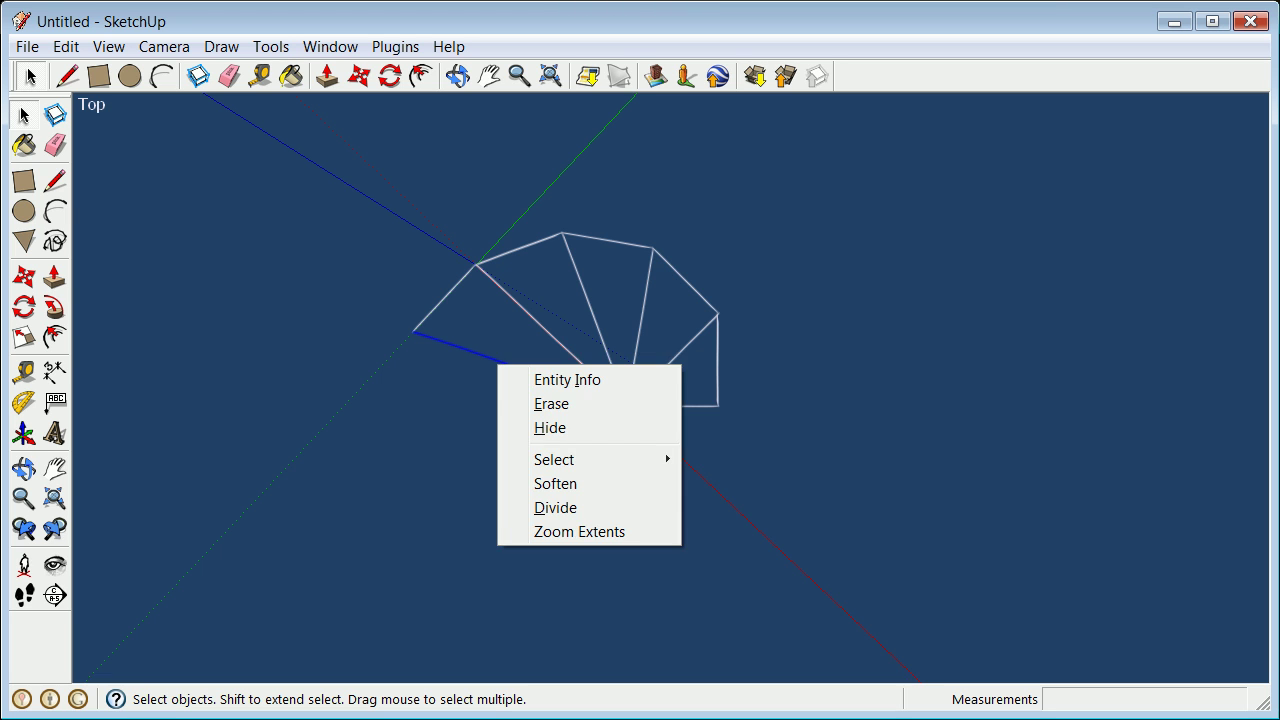
left_click(545, 377)
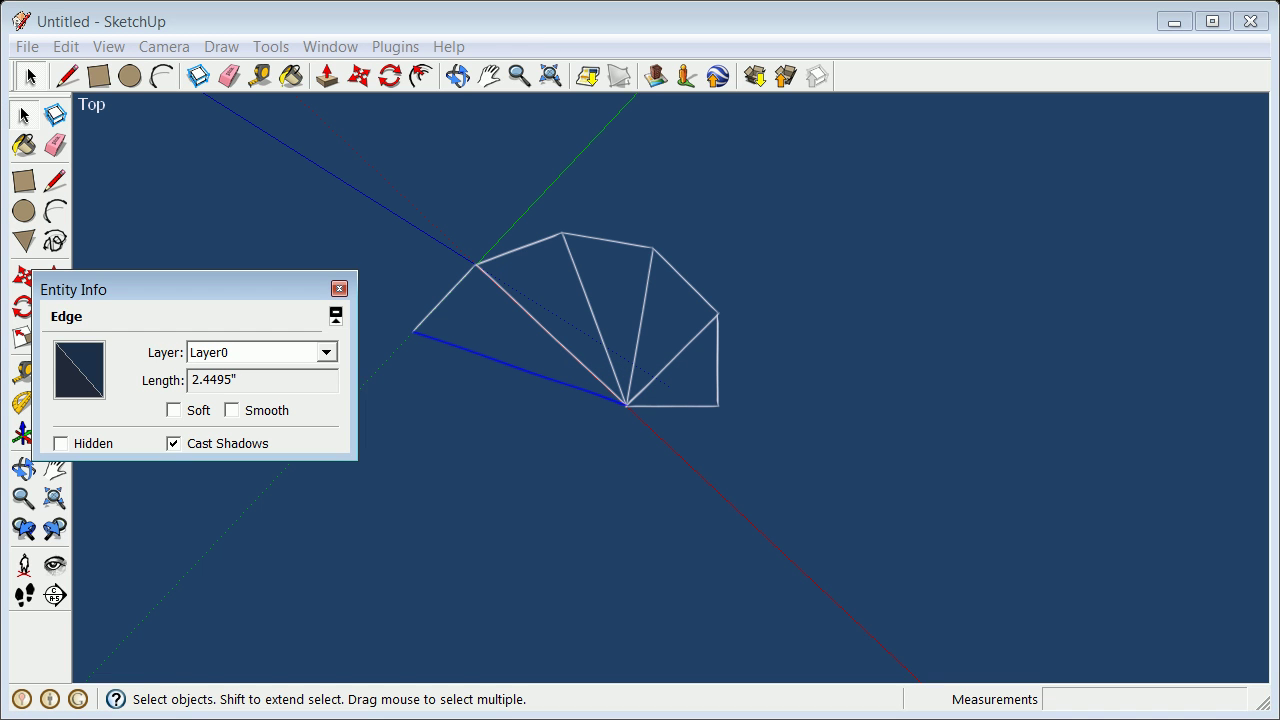
left_click(339, 288)
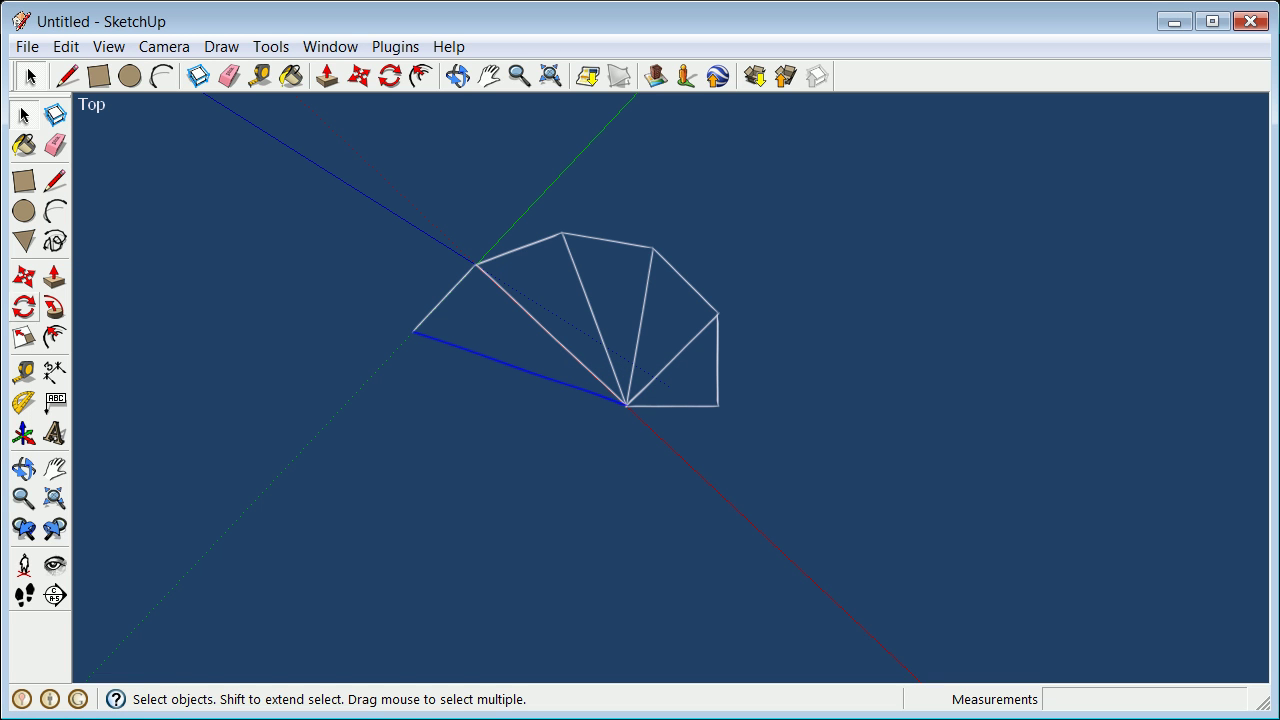
left_click(490, 478)
Place the drawing axes in the empty area beside the triangle chain, with the red axis at a slant.
scroll(490, 478, "down", 4)
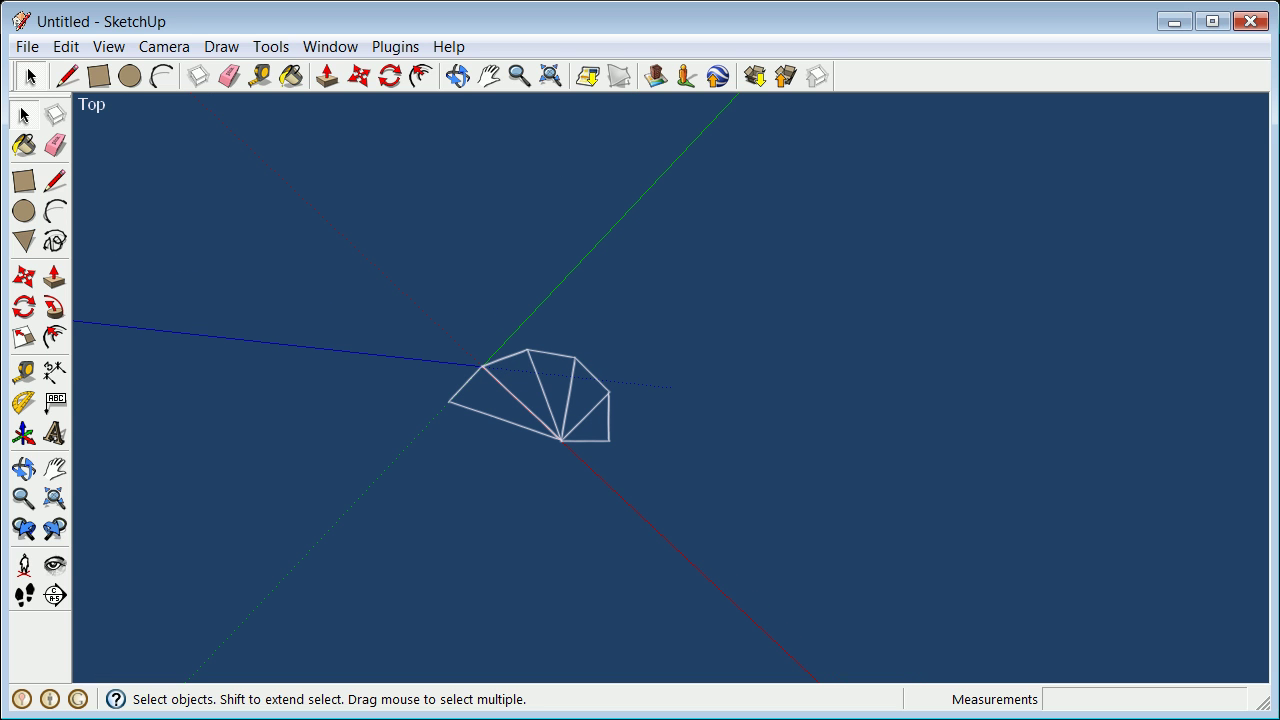
left_click(24, 433)
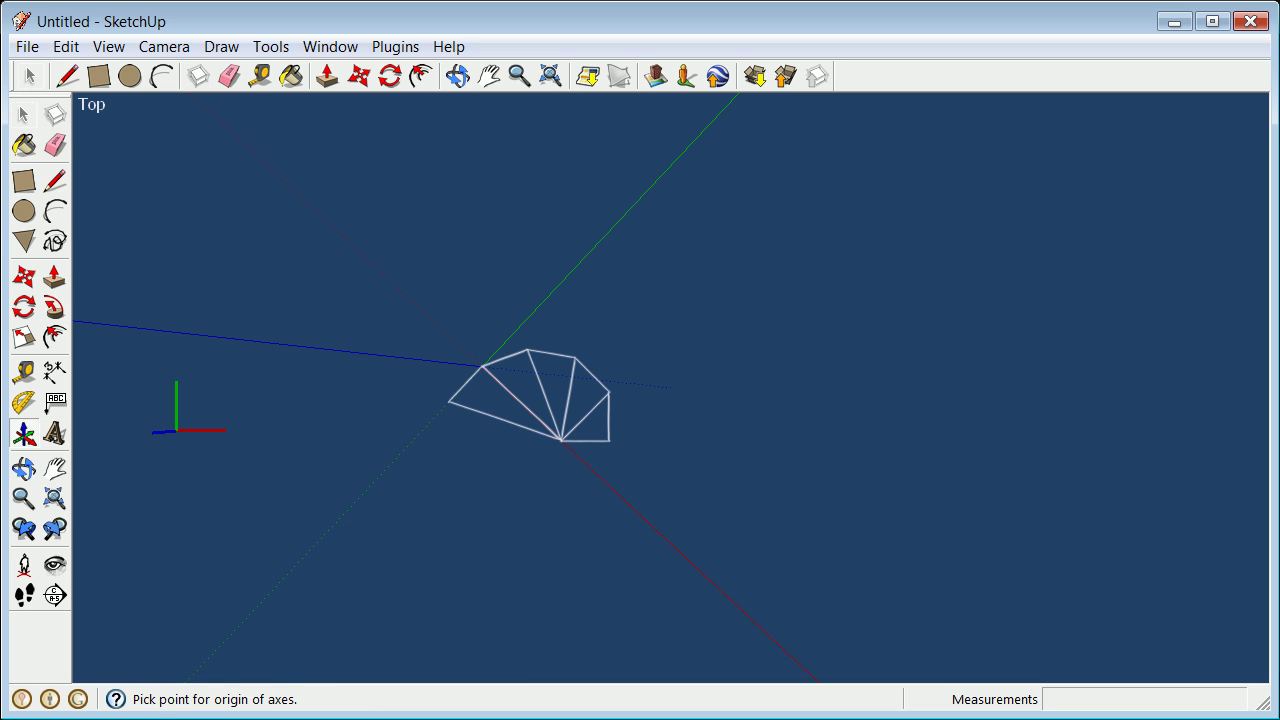
left_click(176, 430)
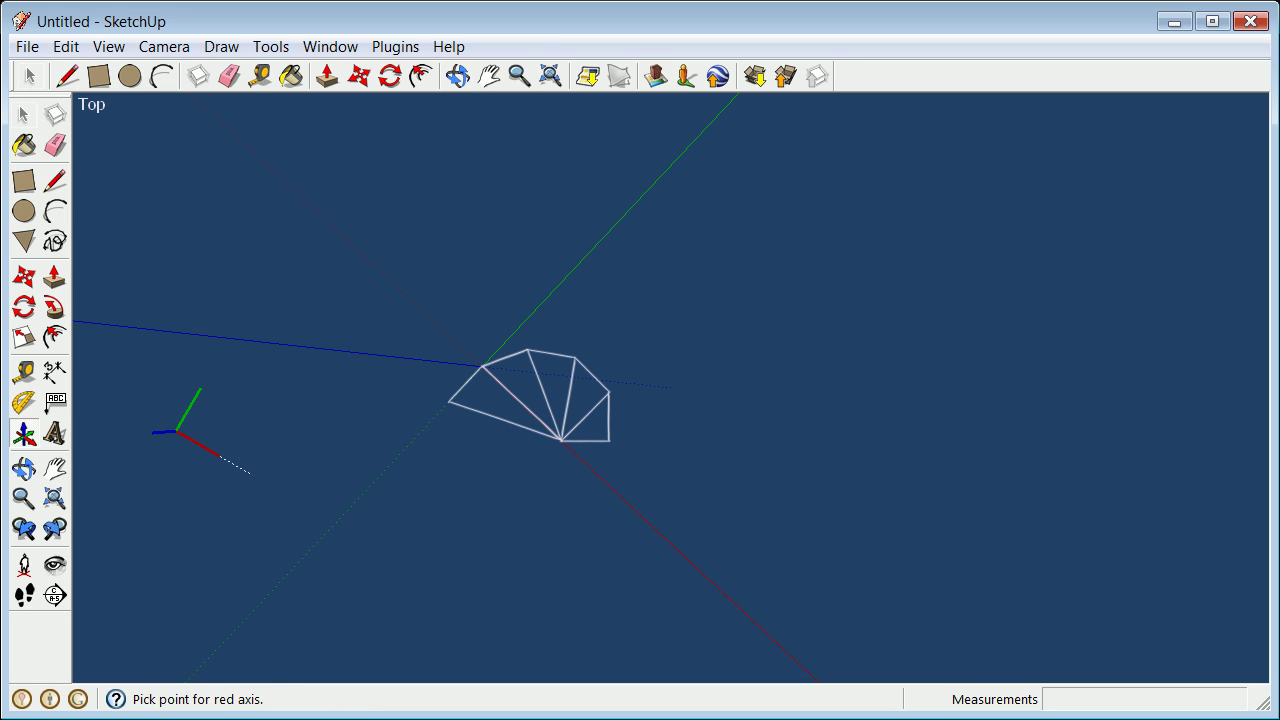
left_click(250, 473)
left_click(449, 401)
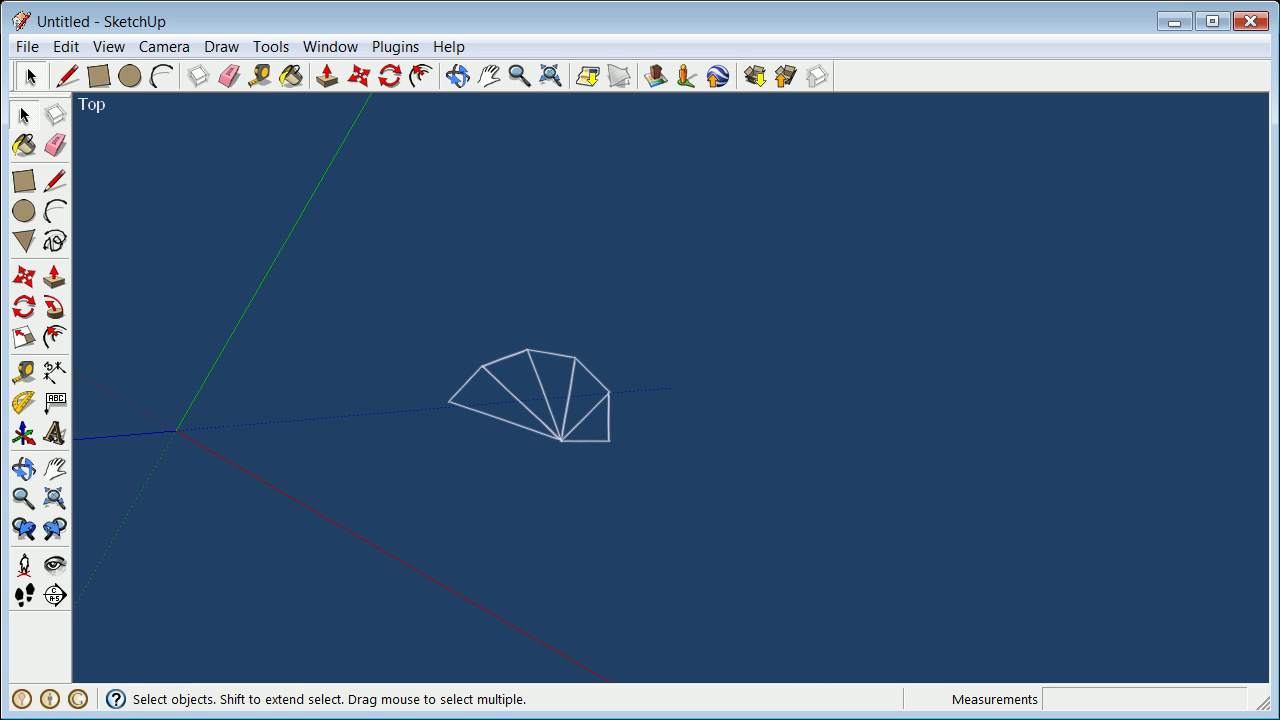
Reset the drawing axes to their original position and orientation.
right_click(176, 432)
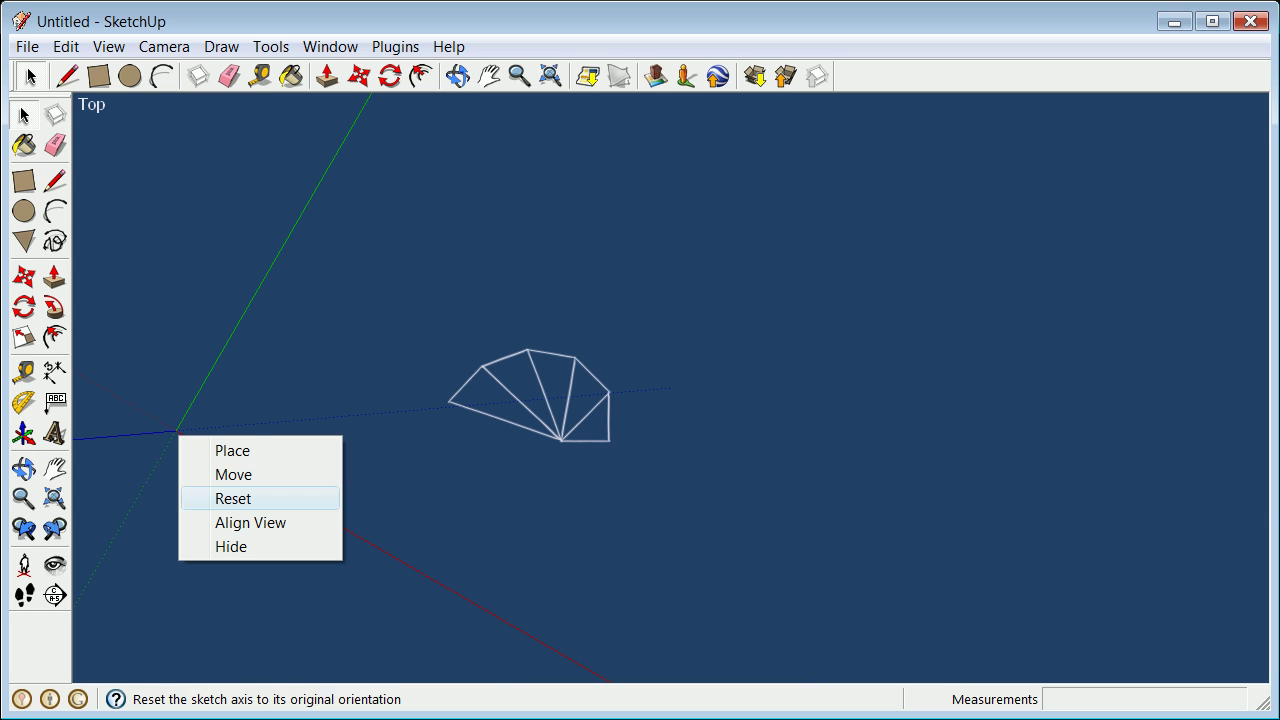
left_click(233, 498)
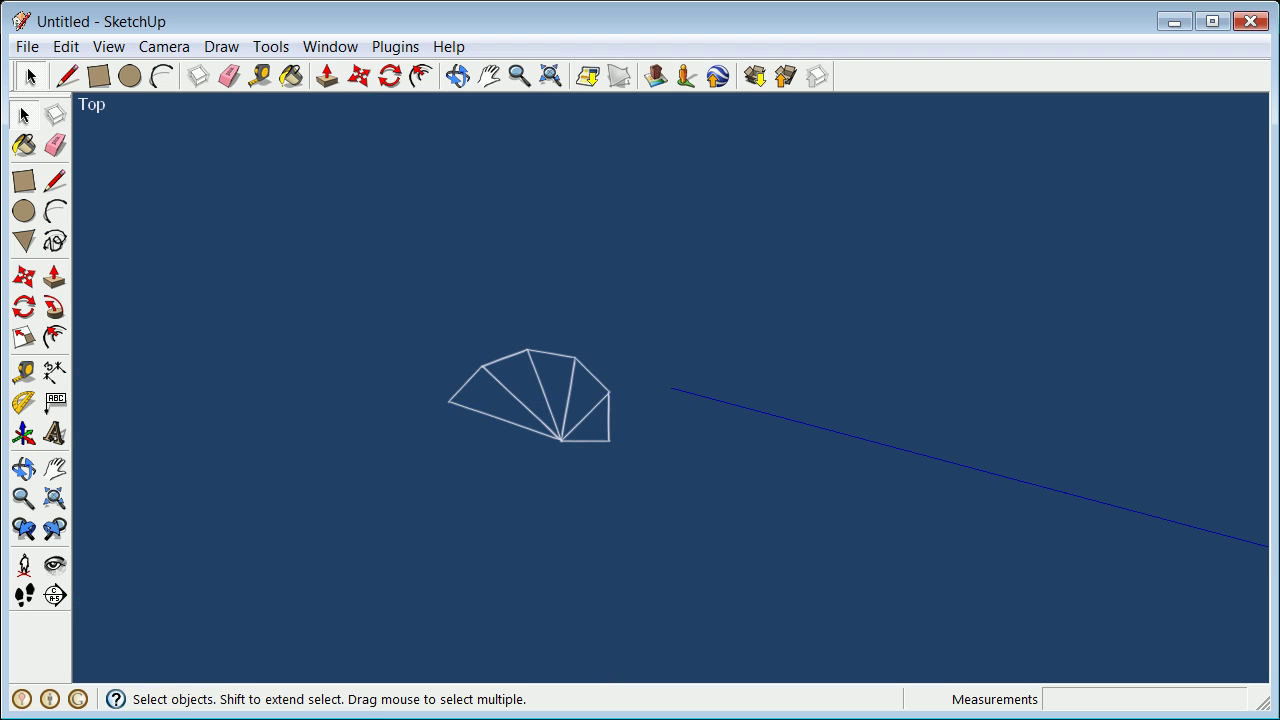
scroll(519, 440, "down", 10)
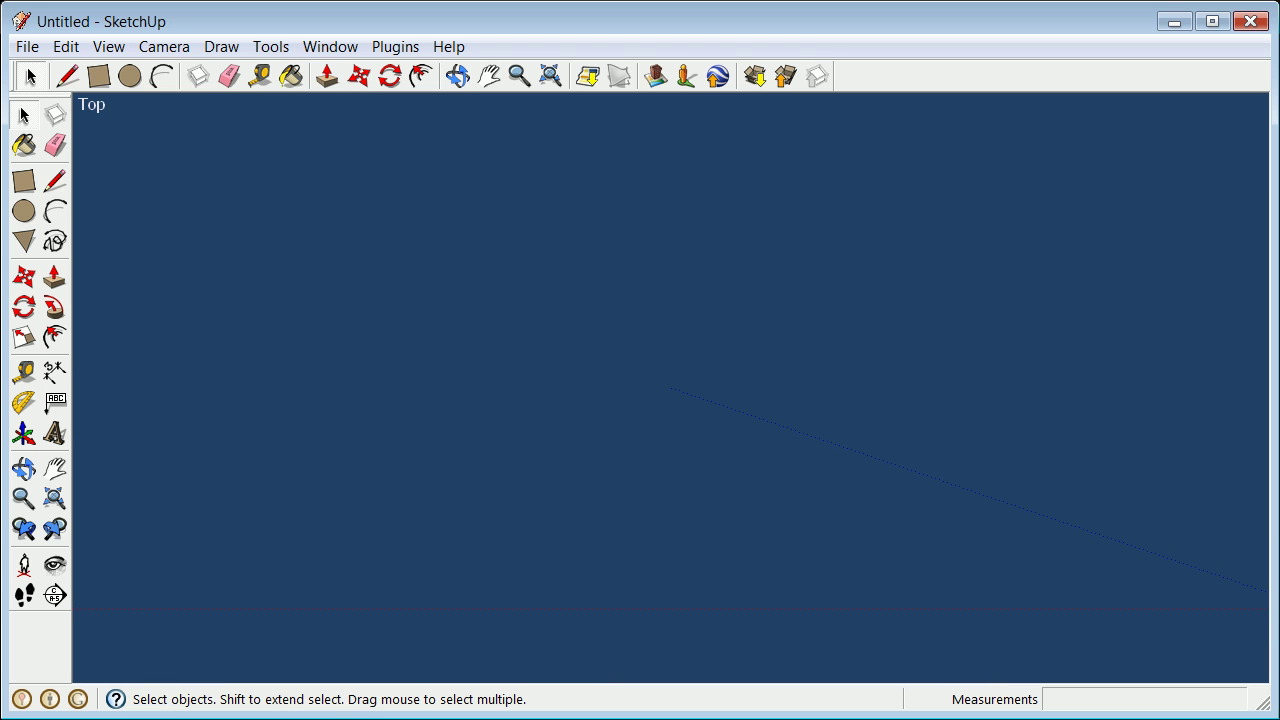
scroll(519, 440, "down", 2)
scroll(519, 440, "up", 2)
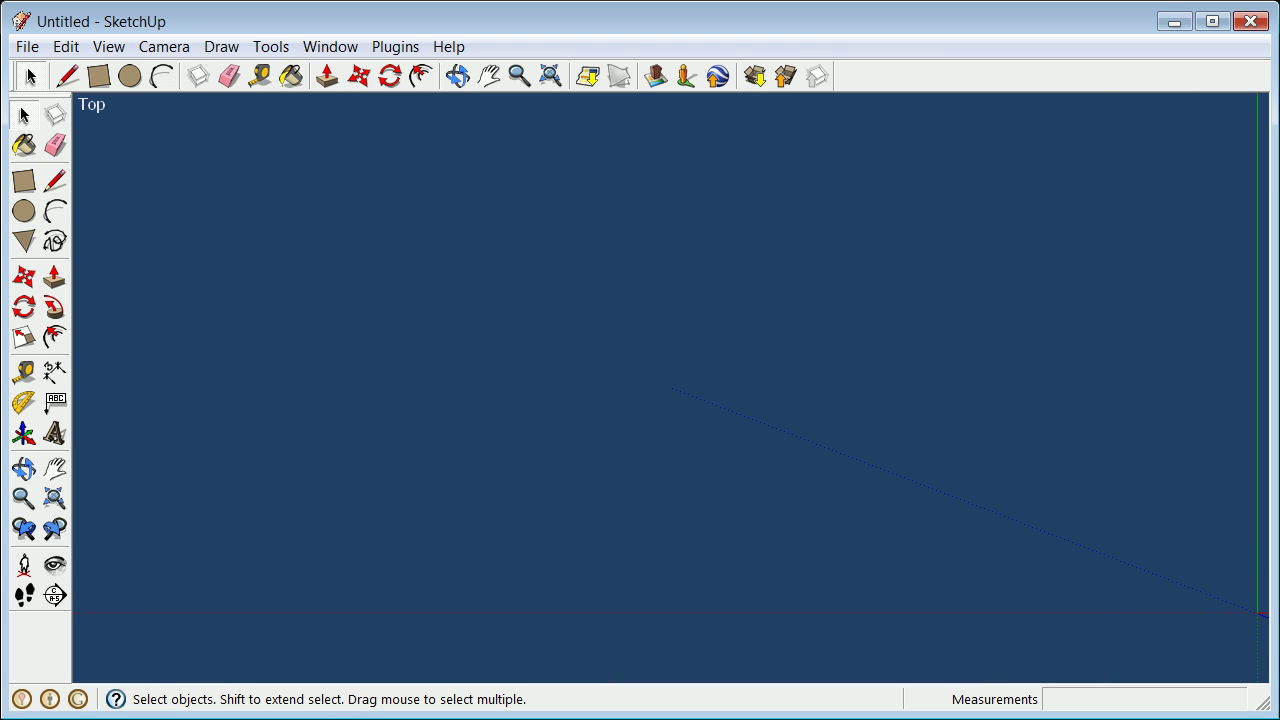
left_click(55, 498)
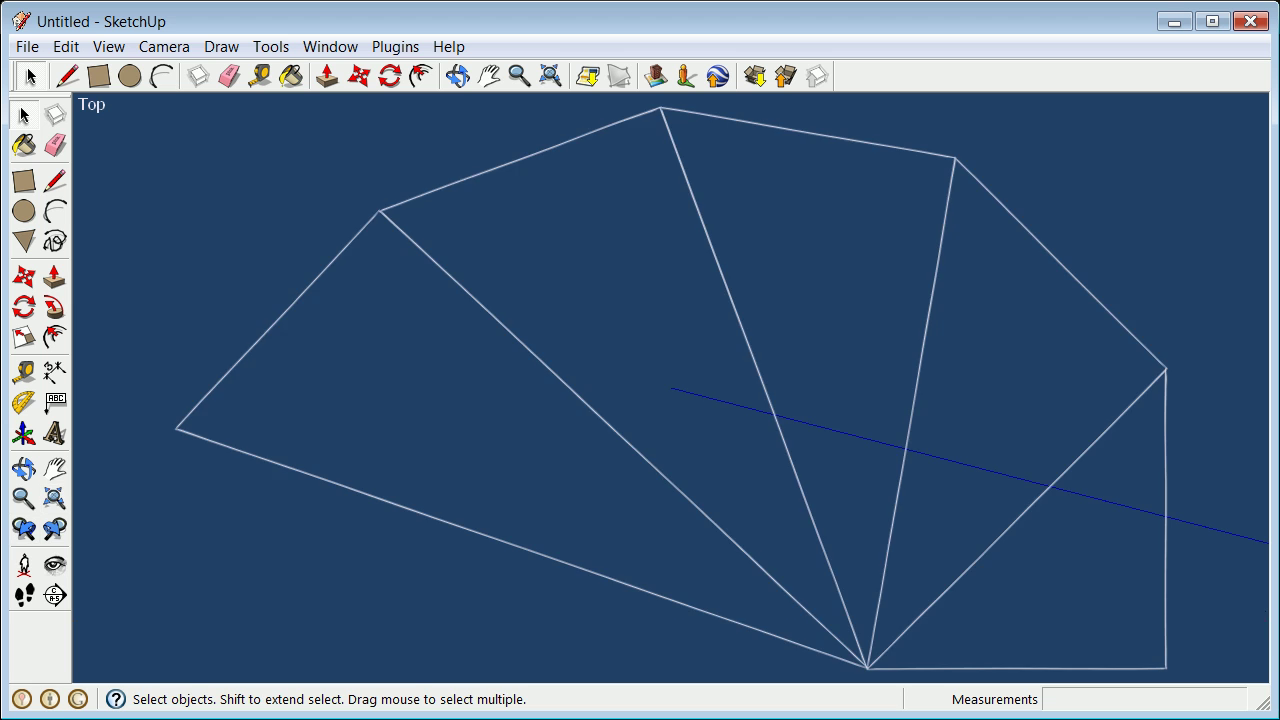
scroll(494, 516, "down", 1)
scroll(496, 517, "down", 3)
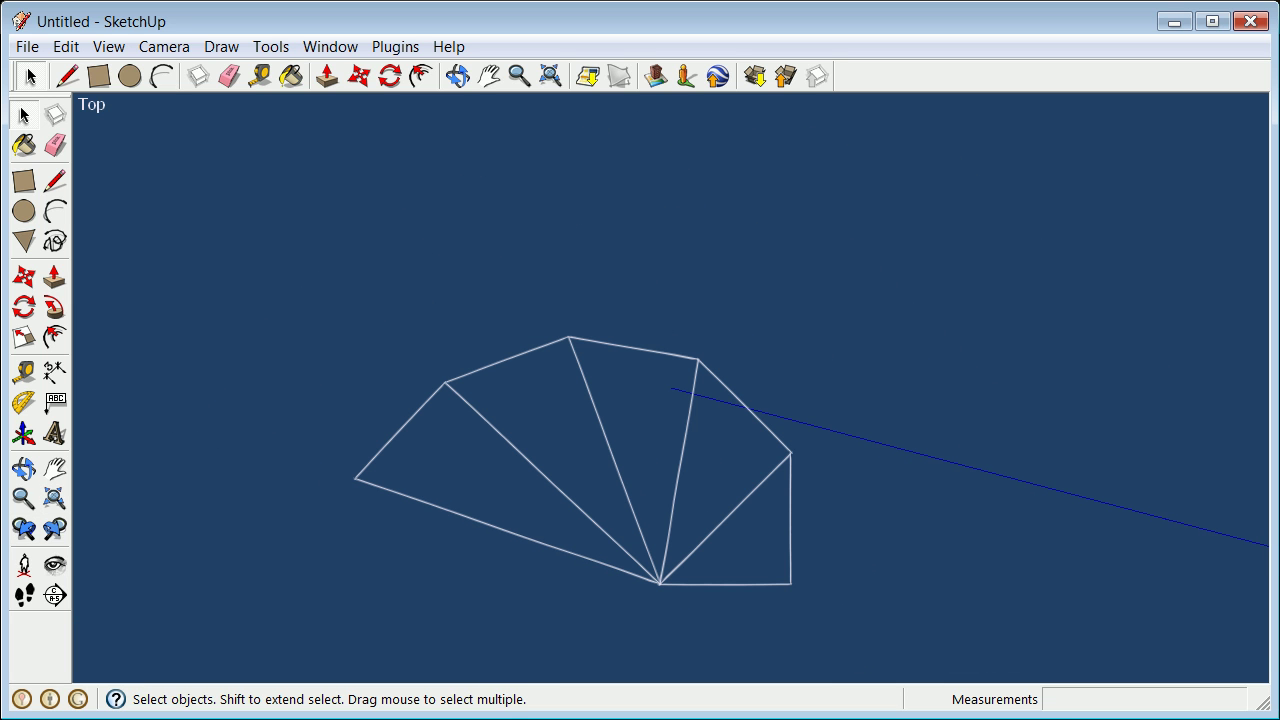
scroll(677, 561, "down", 5)
scroll(677, 561, "up", 3)
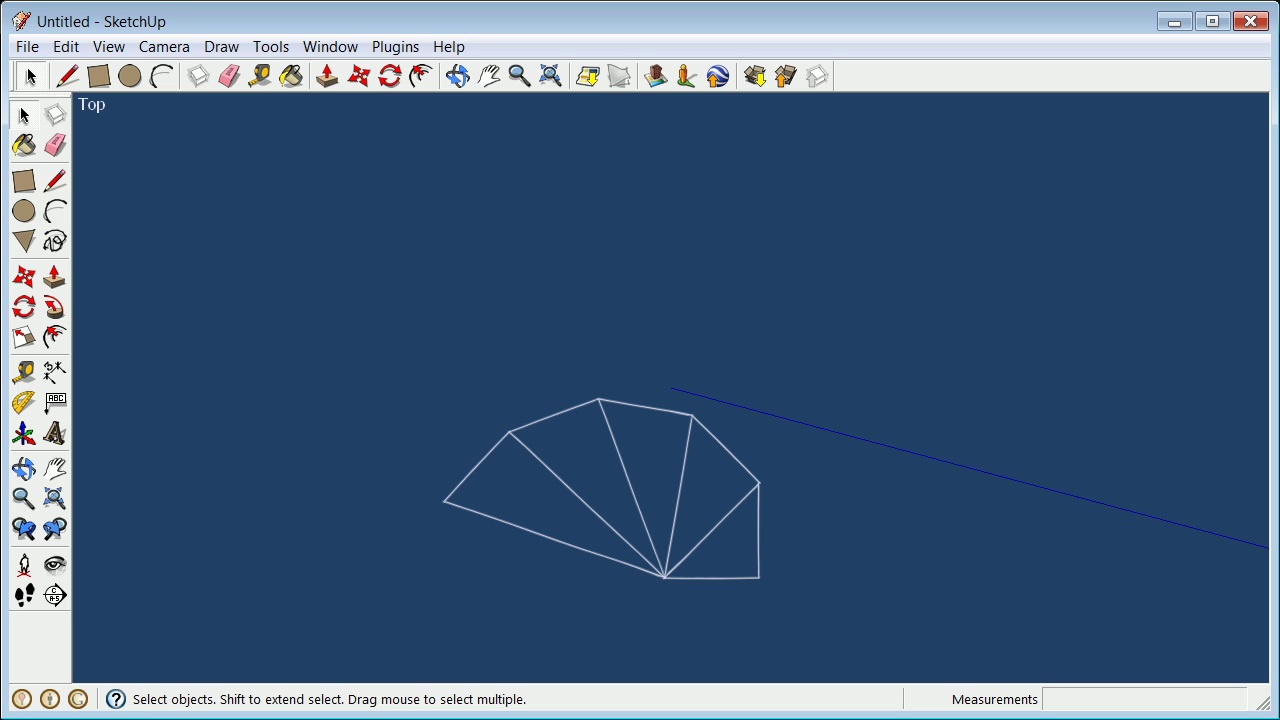
right_click(761, 413)
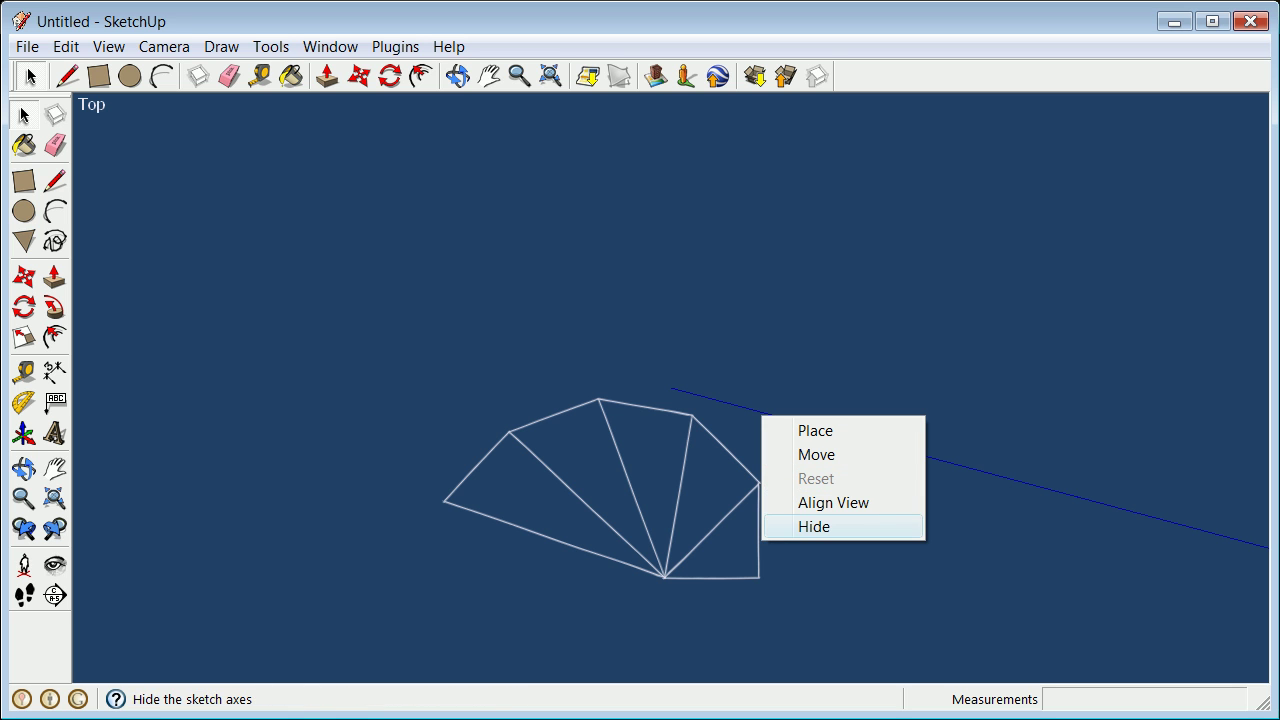
key("Escape")
scroll(385, 302, "down", 4)
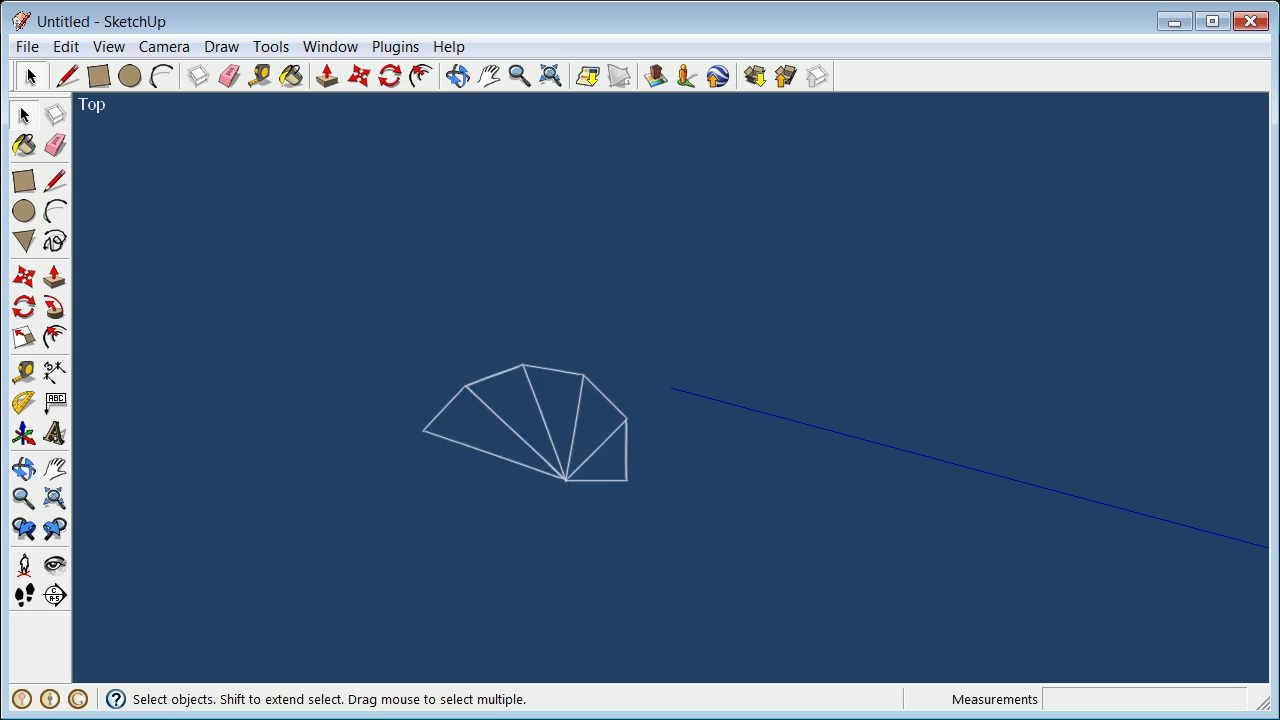
scroll(551, 509, "up", 4)
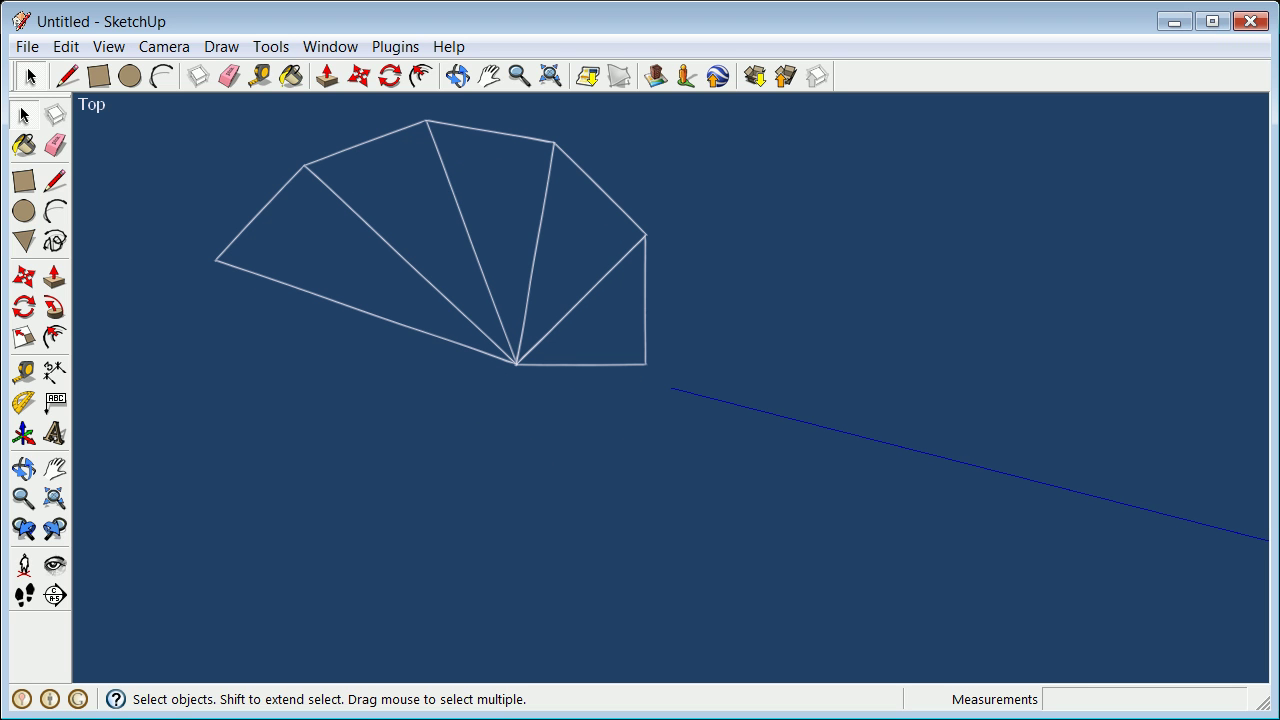